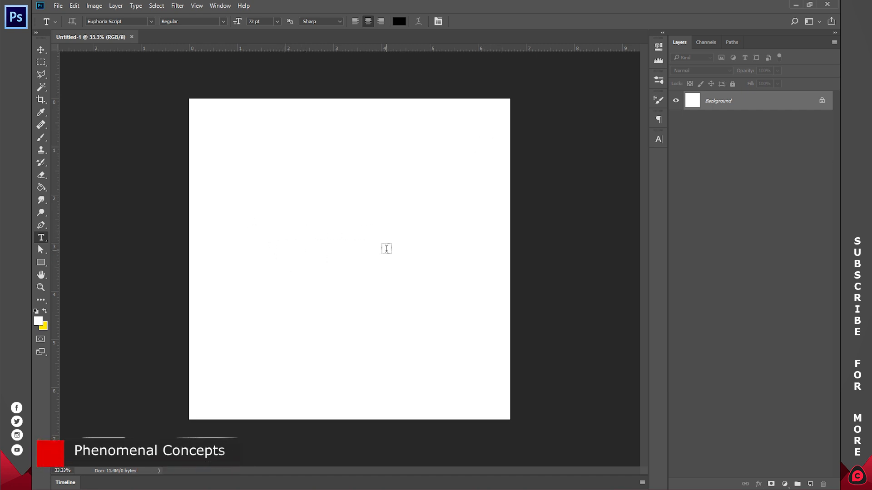
# Step: Create two separate 72 pt Euphoria Script text layers, "Mothers" near the canvas centre and "Day" below it to the right
pyautogui.click(287, 253)
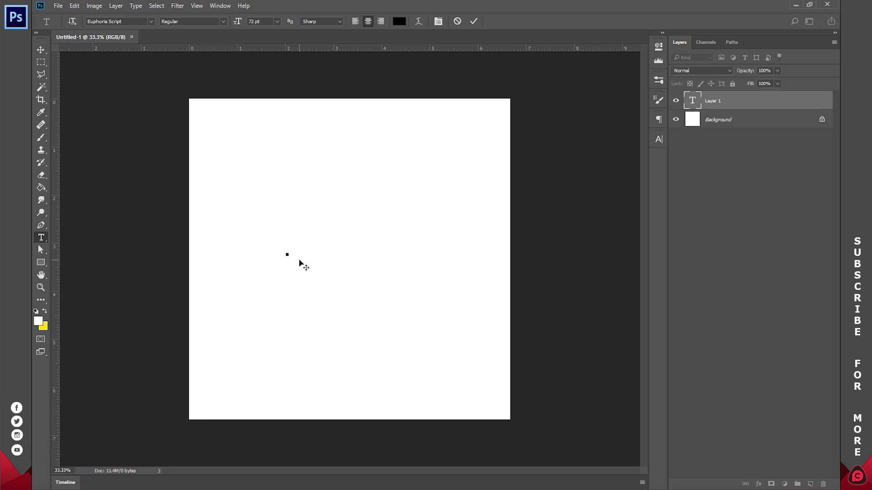
pyautogui.write('Mothers')
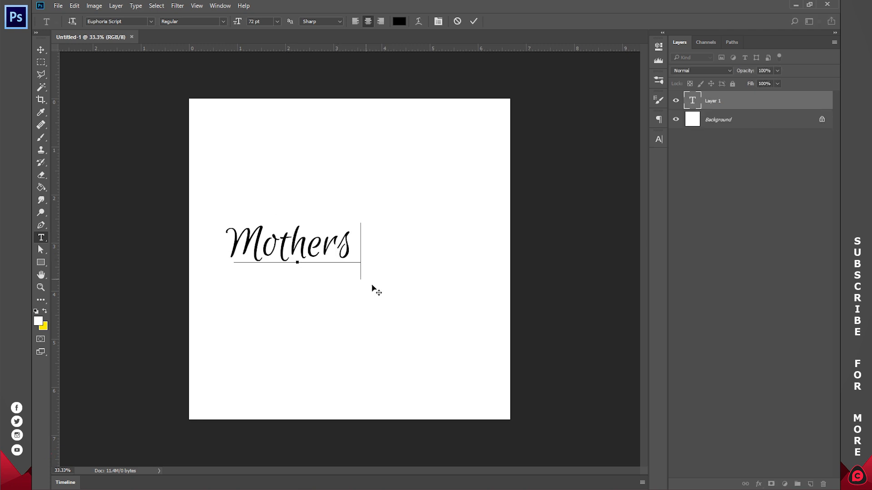
pyautogui.click(472, 21)
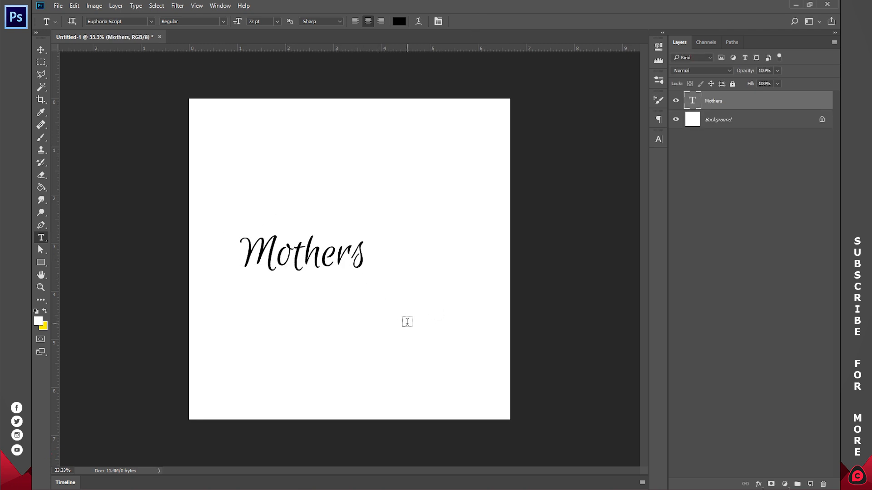
pyautogui.click(406, 321)
pyautogui.write('Day')
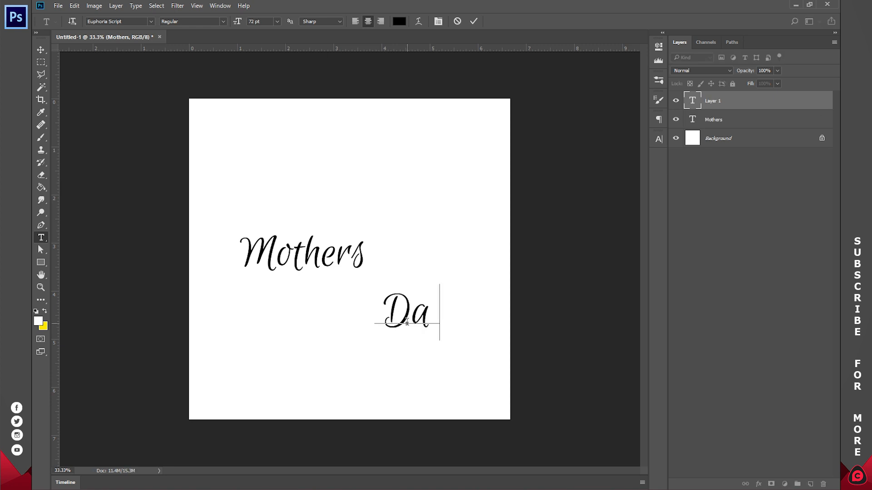
pyautogui.click(473, 21)
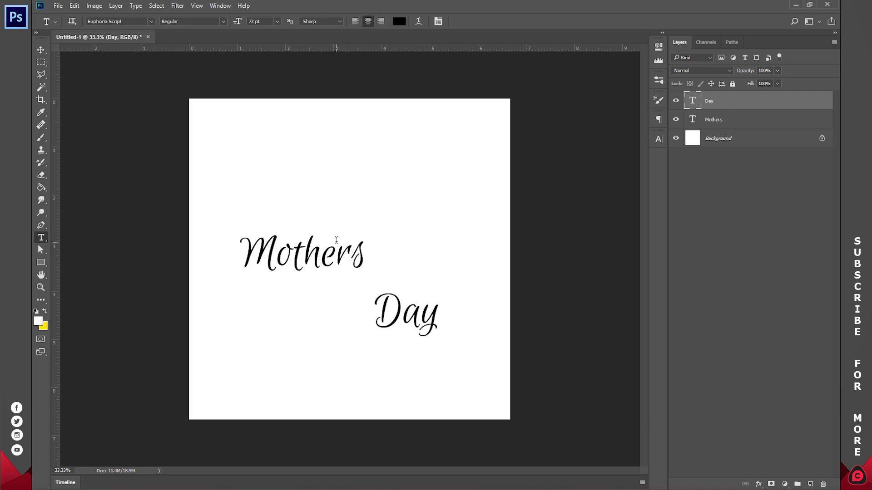
# Step: Move the Mothers text slightly down and right, and raise the Day text so it sits close against the end of Mothers
pyautogui.press('z')
pyautogui.click(306, 21)
pyautogui.press('t')
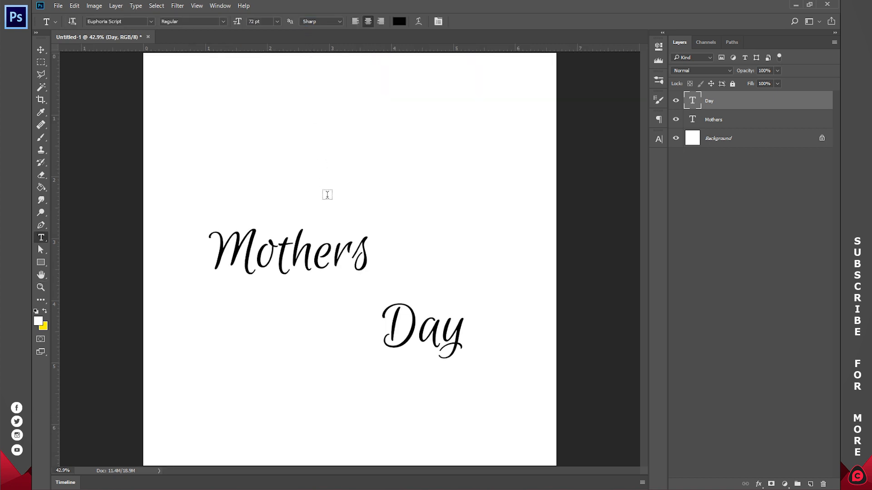
pyautogui.click(313, 245)
pyautogui.moveTo(345, 306); pyautogui.dragTo(356, 313)
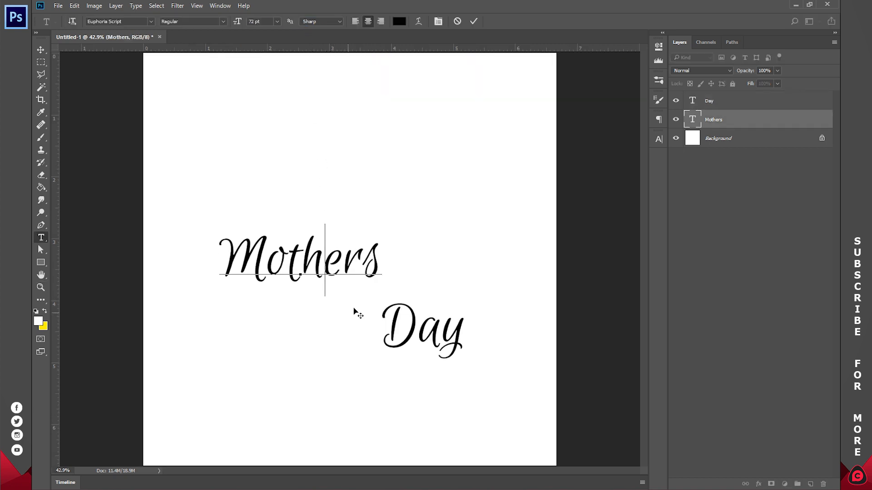
pyautogui.click(473, 21)
pyautogui.click(419, 327)
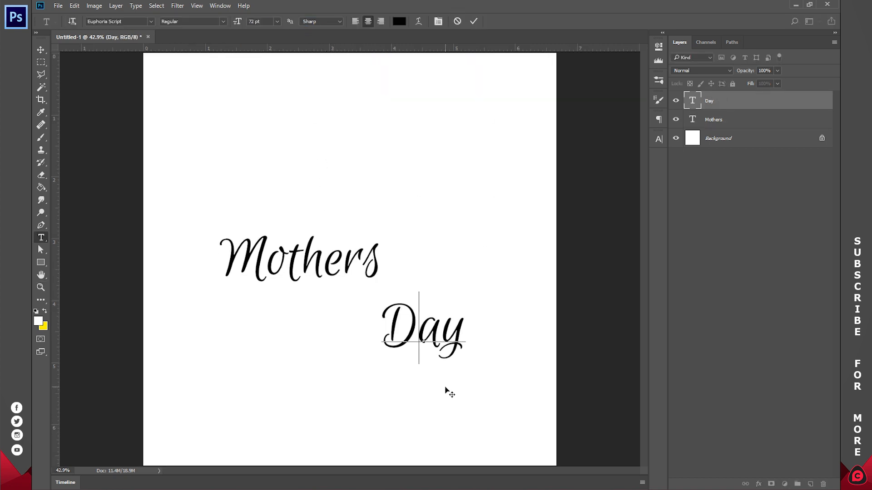
pyautogui.moveTo(445, 390); pyautogui.dragTo(446, 331)
pyautogui.click(471, 22)
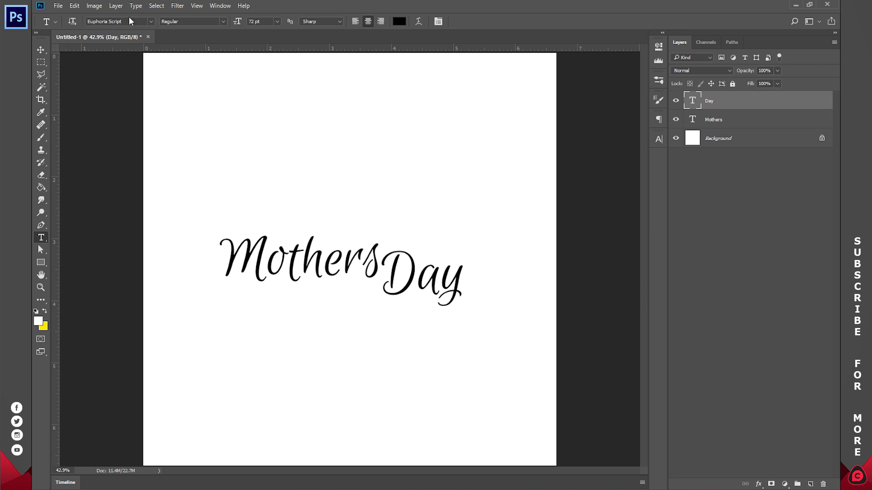
# Step: With no layer selected, add a new text layer reading "Happy" above the Mothers Day lettering
pyautogui.click(151, 21)
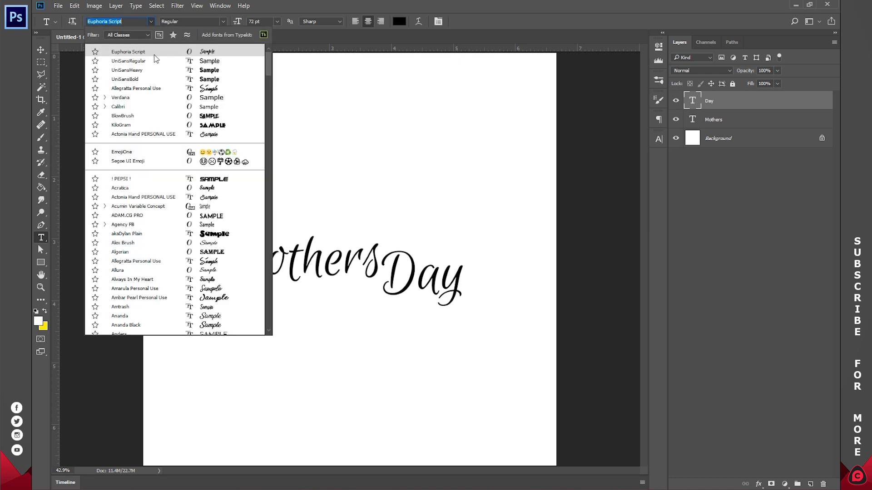
pyautogui.click(732, 227)
pyautogui.click(732, 227)
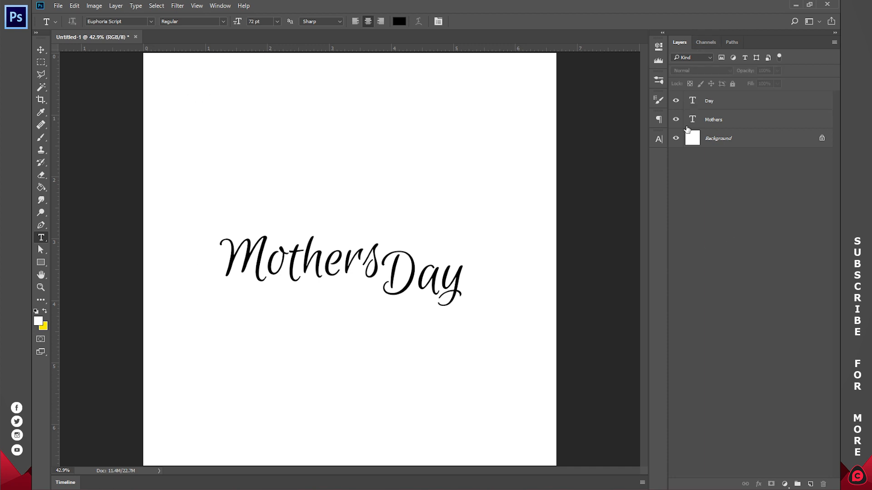
pyautogui.click(407, 178)
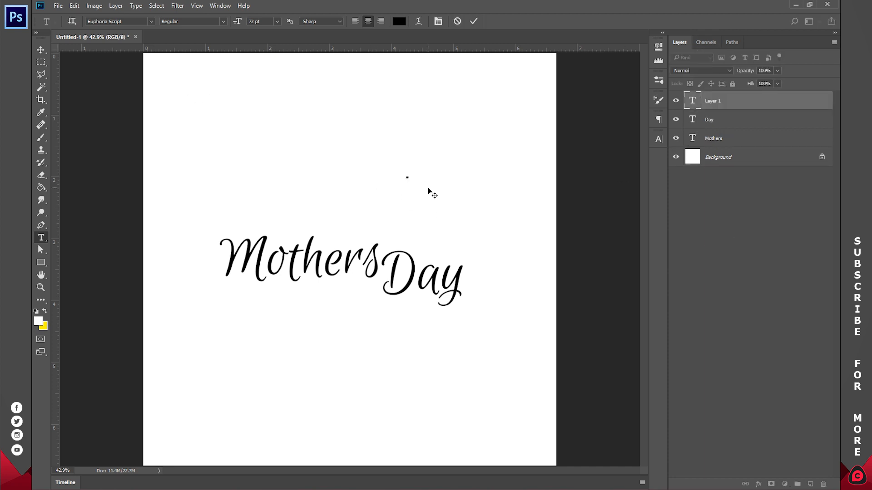
pyautogui.write('Happy')
# Step: Set the Happy text to UniSansRegular at 18 pt and place it just above the word Day
pyautogui.press('ctrl')
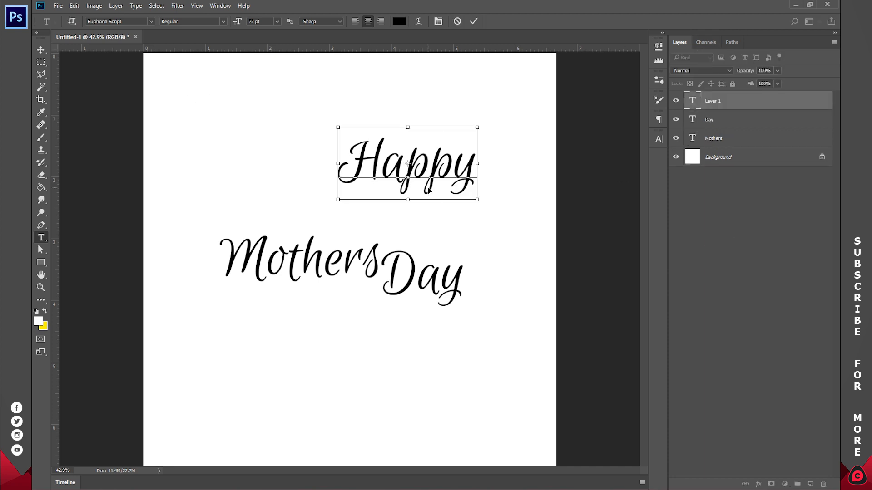
pyautogui.hotkey('ctrl', 'a')
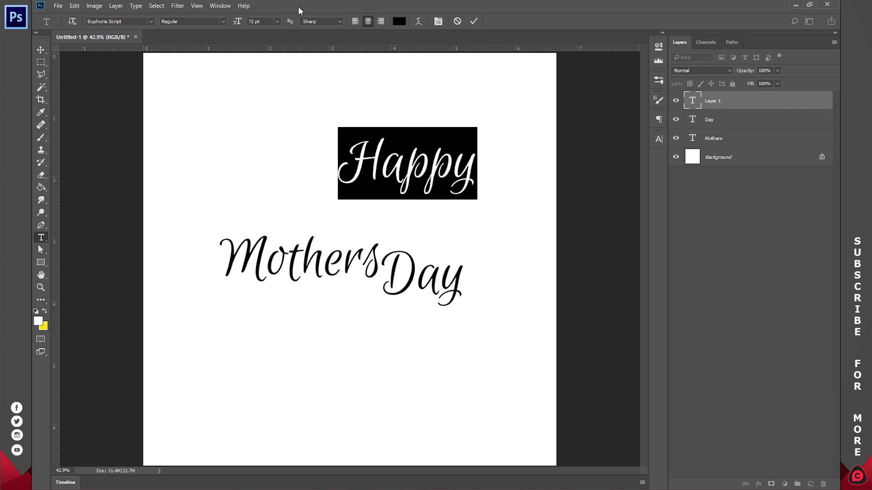
pyautogui.click(151, 21)
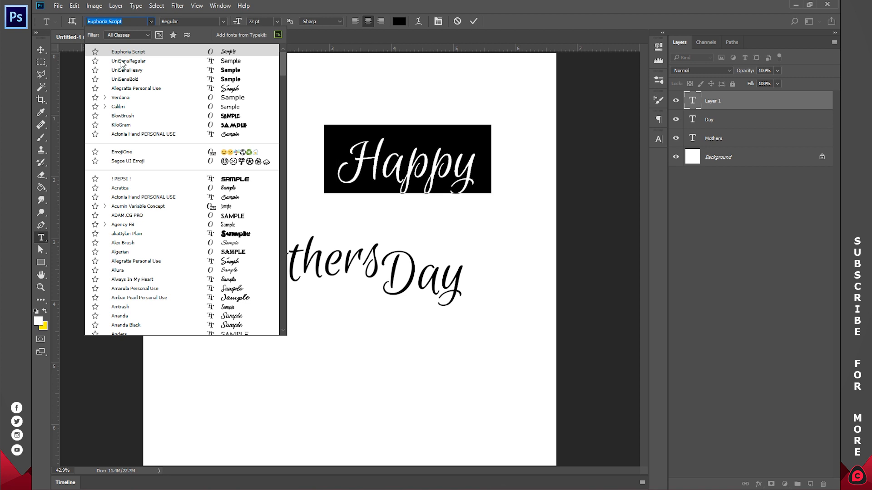
pyautogui.click(141, 61)
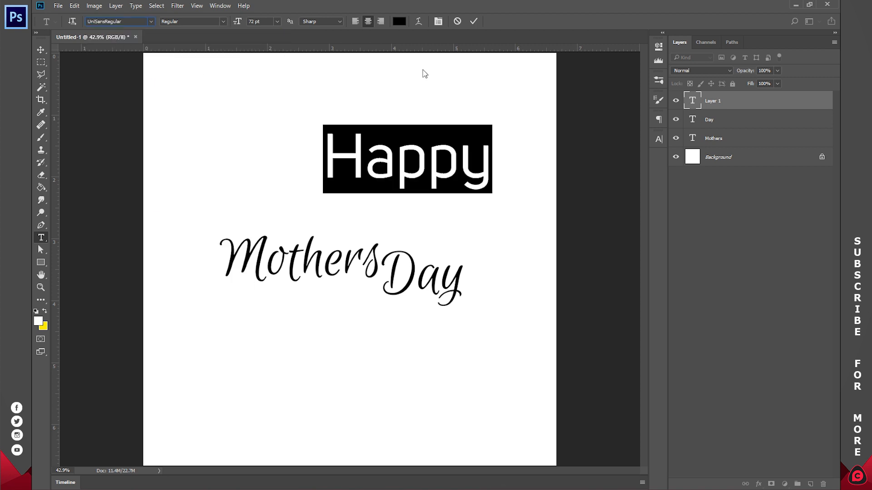
pyautogui.click(276, 21)
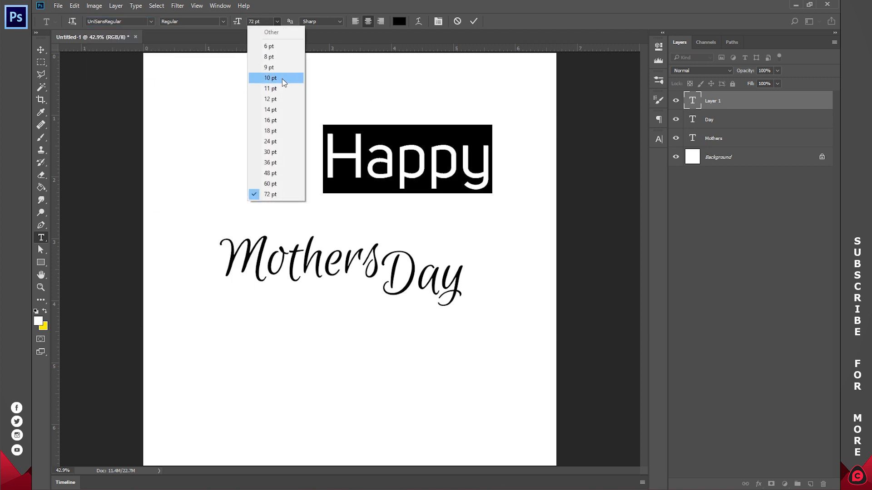
pyautogui.click(283, 131)
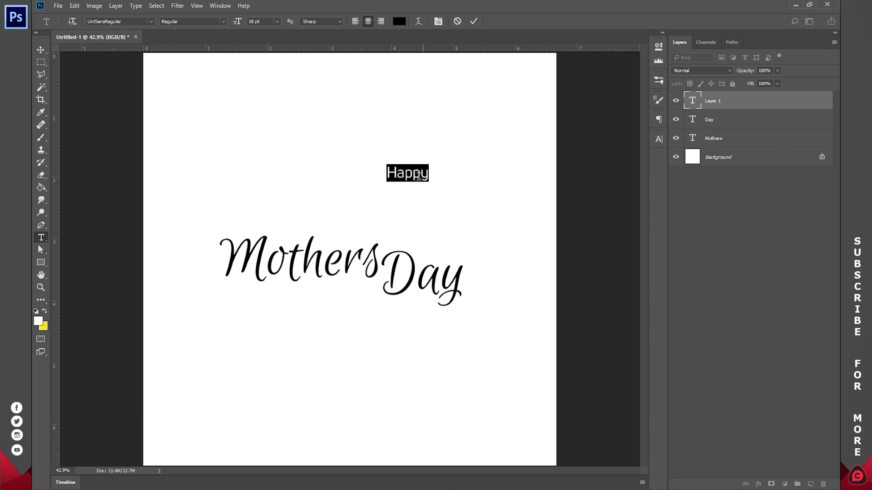
pyautogui.moveTo(430, 191); pyautogui.dragTo(463, 258)
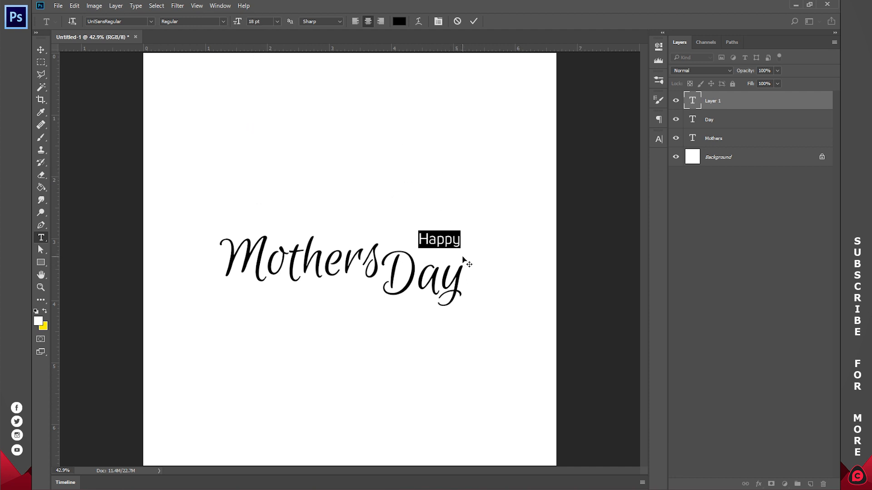
pyautogui.click(478, 18)
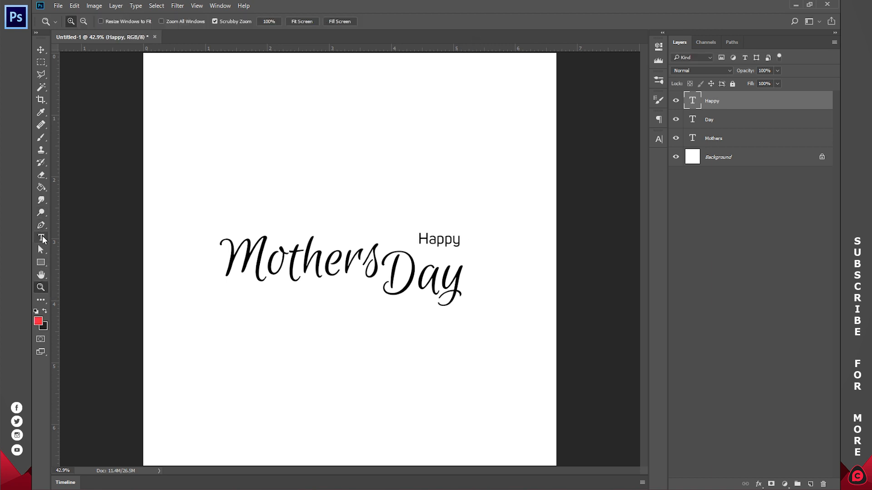
# Step: Recolour the Mothers text with the red foreground colour fd203f
pyautogui.click(40, 237)
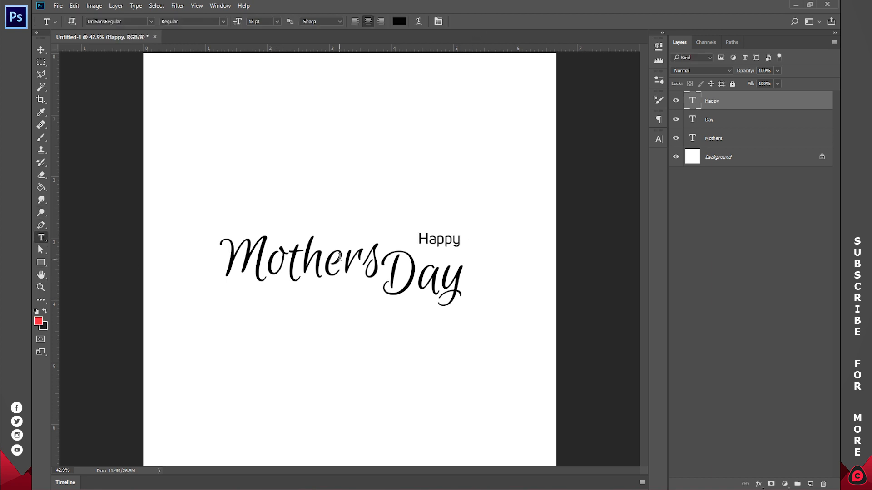
pyautogui.moveTo(377, 257); pyautogui.dragTo(187, 267)
pyautogui.click(400, 22)
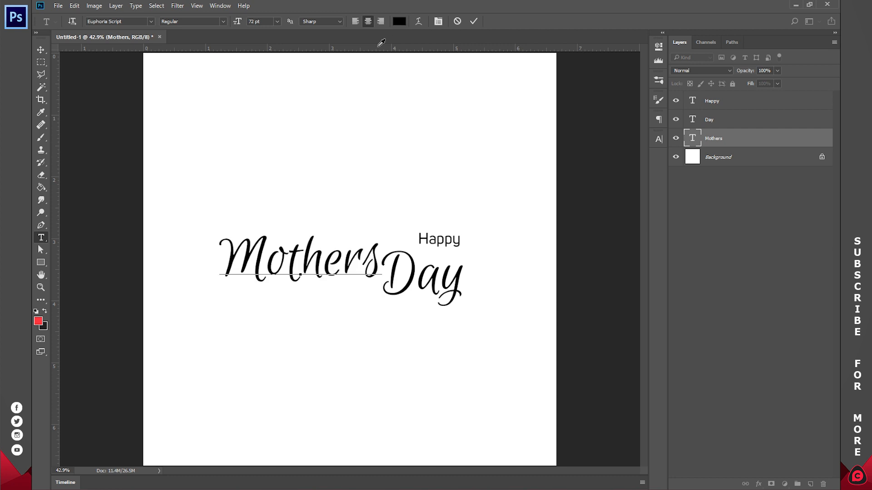
pyautogui.click(42, 316)
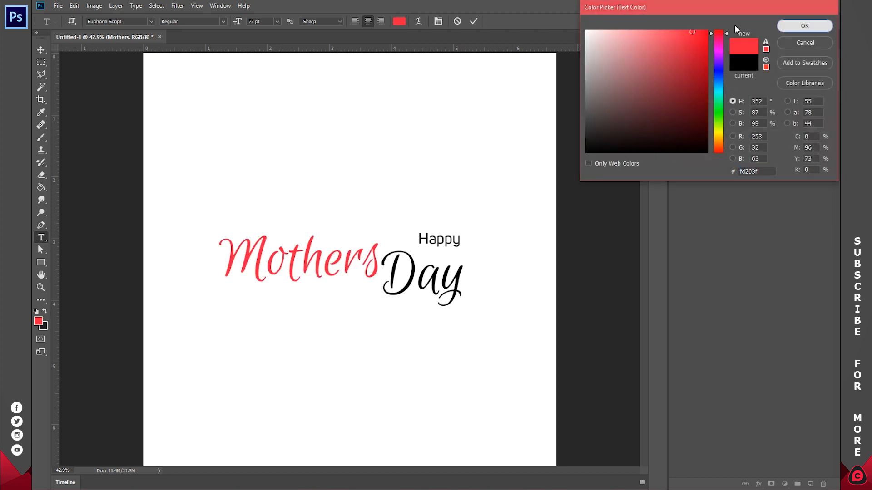
pyautogui.click(813, 25)
pyautogui.click(473, 21)
# Step: Recolour the Day text with the same red foreground colour as Mothers
pyautogui.doubleClick(692, 119)
pyautogui.click(399, 21)
pyautogui.click(40, 319)
pyautogui.click(800, 27)
pyautogui.click(475, 21)
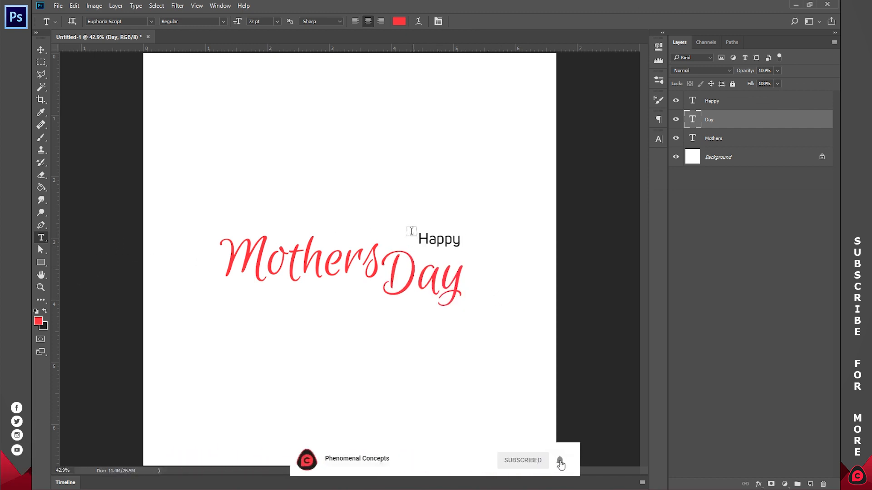
# Step: Draw a rectangle shape of about 243 by 95 px around the word Happy, layered beneath its text
pyautogui.press('u')
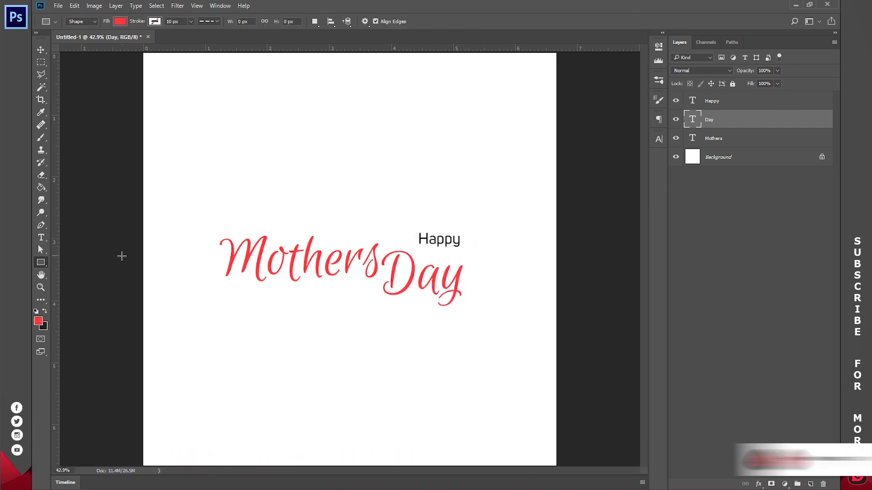
pyautogui.rightClick(41, 263)
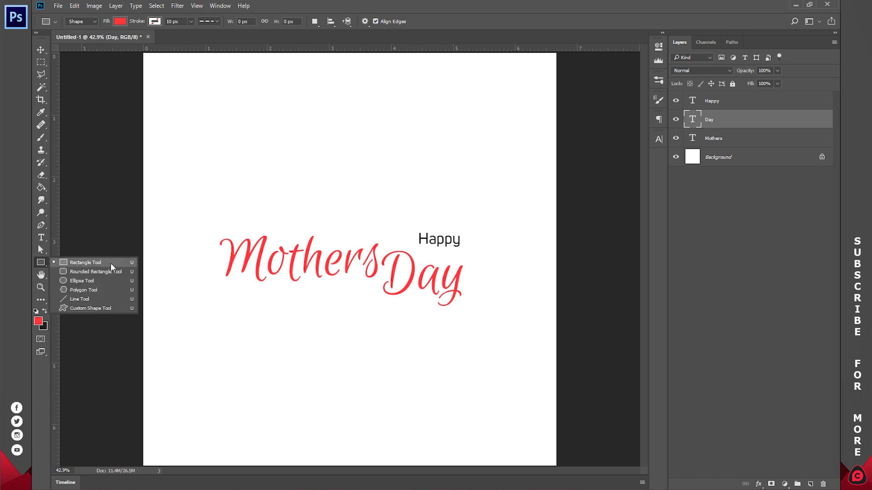
pyautogui.click(85, 263)
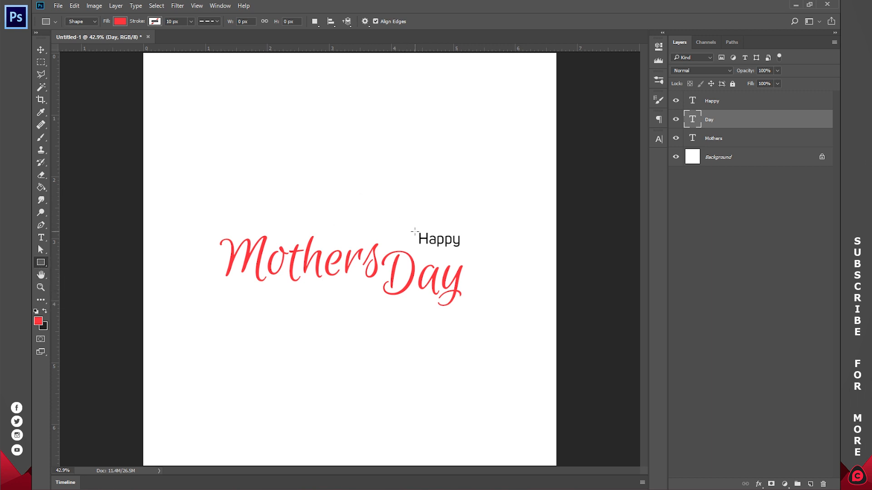
pyautogui.moveTo(414, 231); pyautogui.dragTo(464, 249)
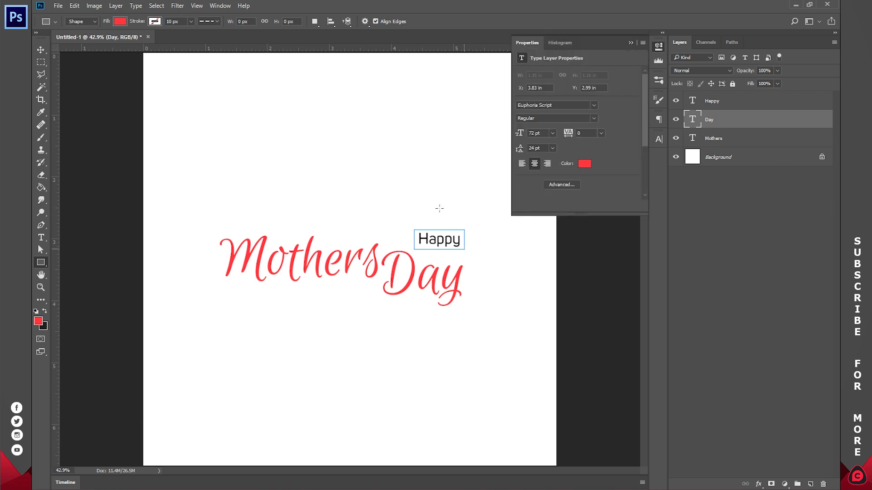
pyautogui.click(656, 47)
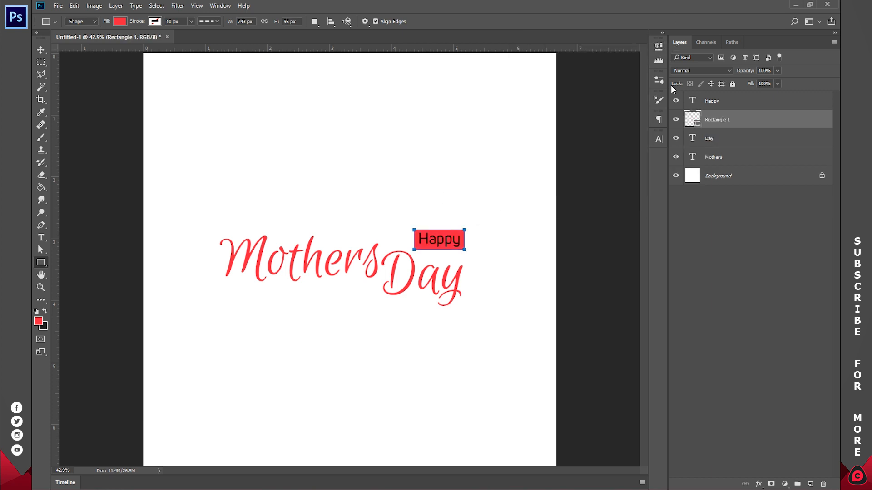
# Step: Change the fill colour of the rectangle behind Happy to 202020 and deselect the layer
pyautogui.doubleClick(688, 119)
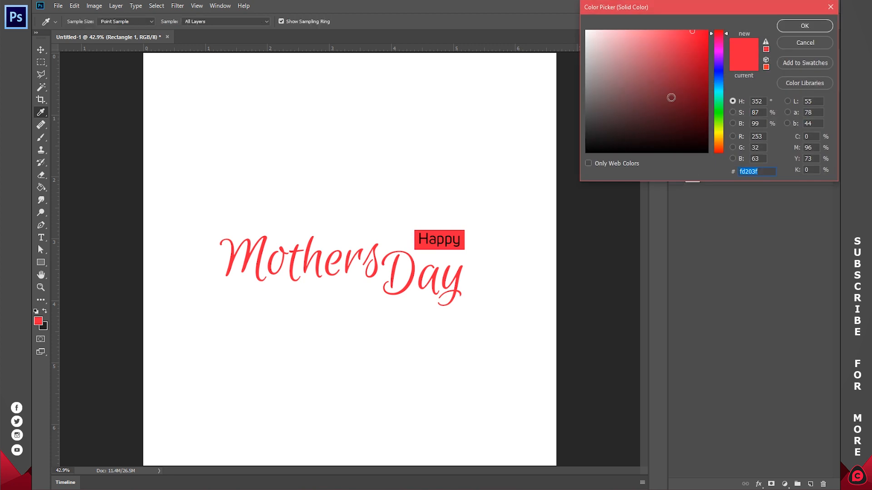
pyautogui.write('202020')
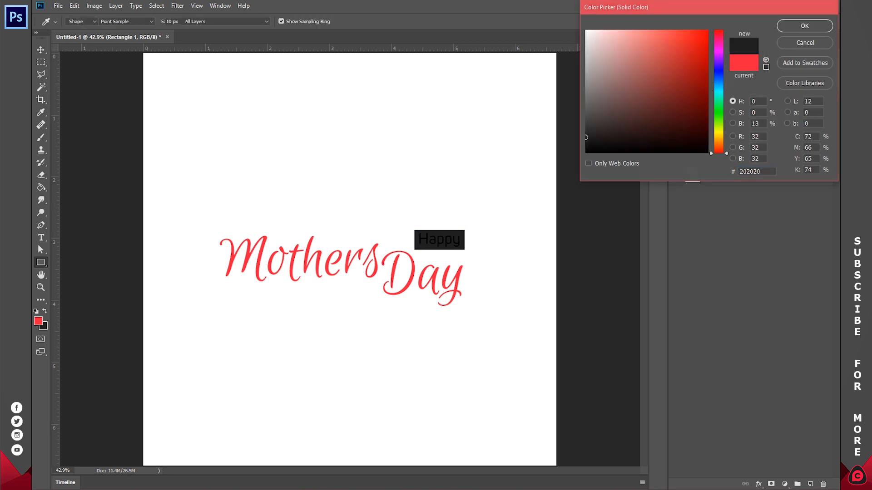
pyautogui.press('Return')
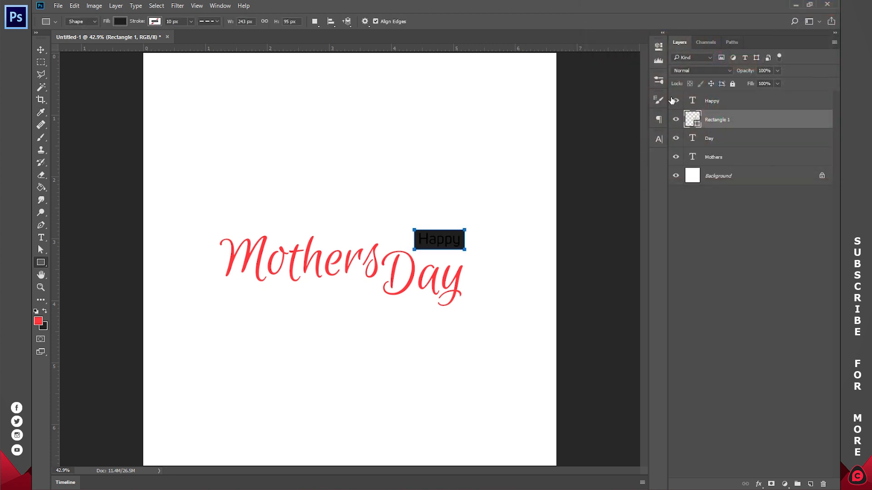
pyautogui.click(723, 213)
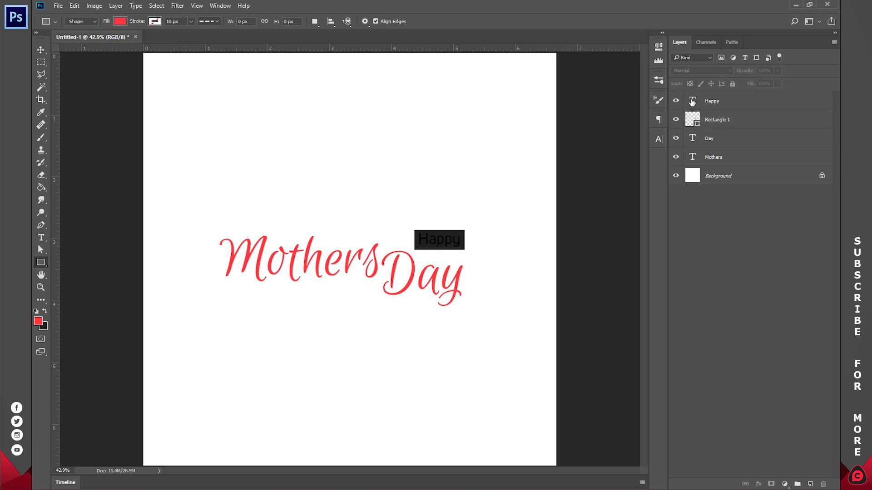
# Step: Change the Happy text colour to white, ffffff
pyautogui.doubleClick(692, 101)
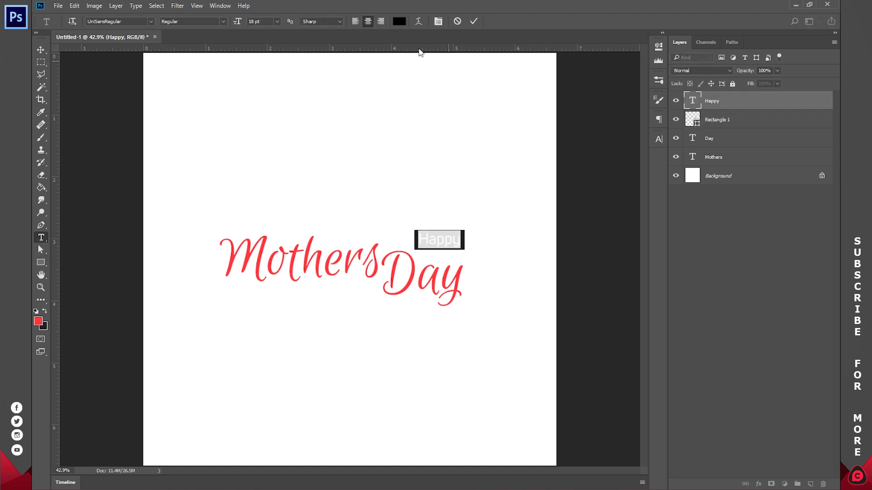
pyautogui.click(403, 23)
pyautogui.click(589, 32)
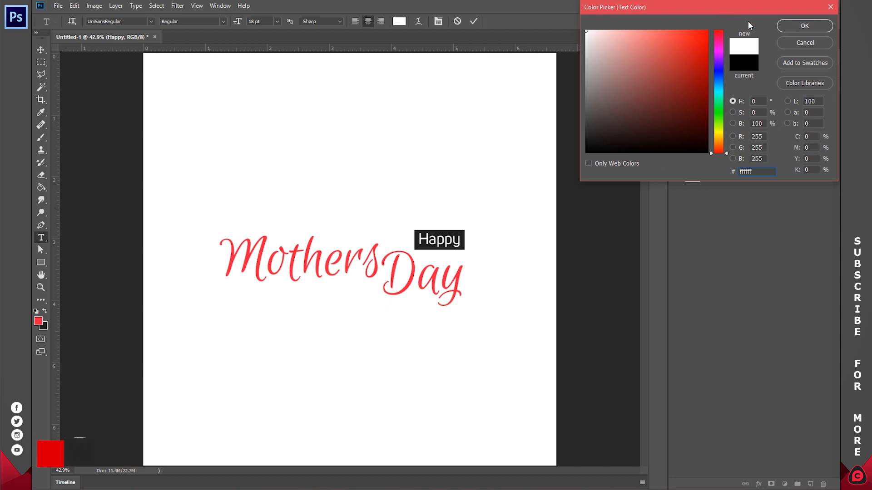
pyautogui.click(792, 27)
pyautogui.click(472, 21)
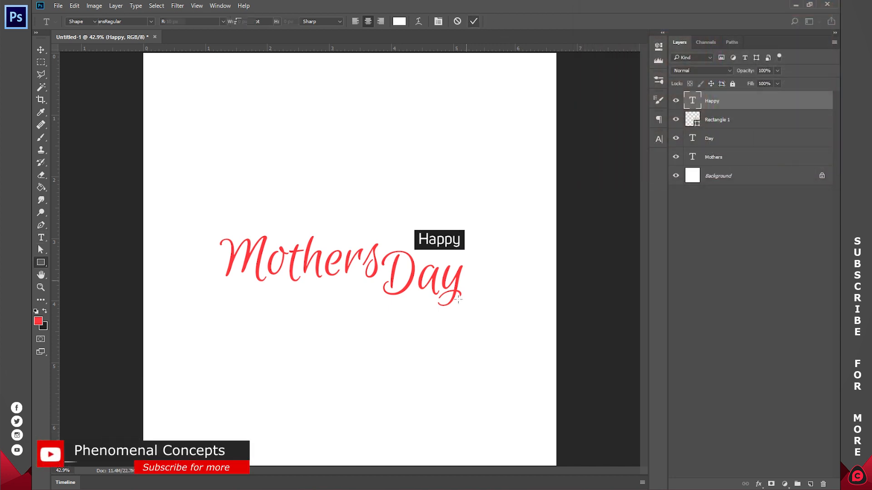
# Step: Move the Happy text and its rectangle together slightly down, closer to the top of the word Day
pyautogui.press('u')
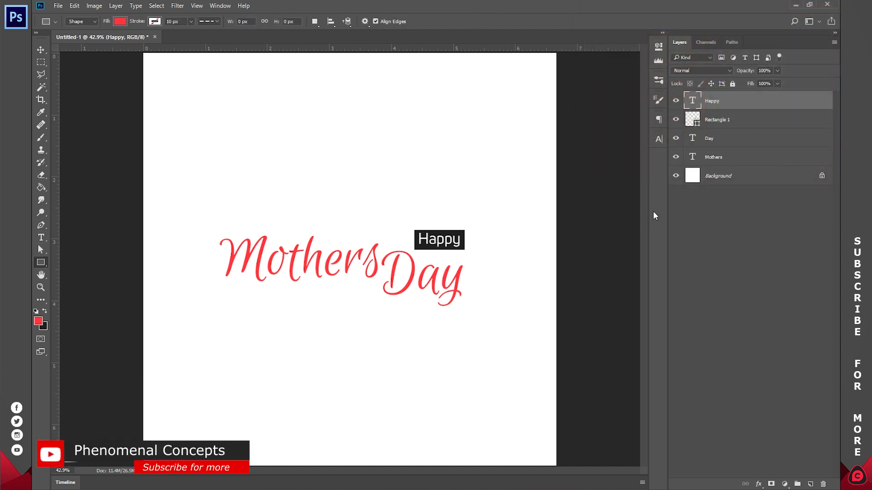
pyautogui.keyDown('shift'); pyautogui.click(715, 121); pyautogui.keyUp('shift')
pyautogui.press('v')
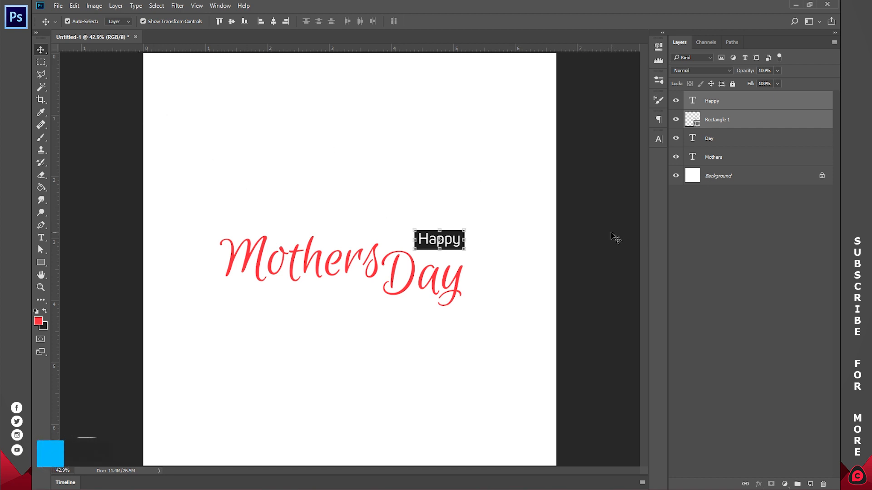
pyautogui.press('ctrl')
pyautogui.moveTo(491, 237); pyautogui.dragTo(494, 242)
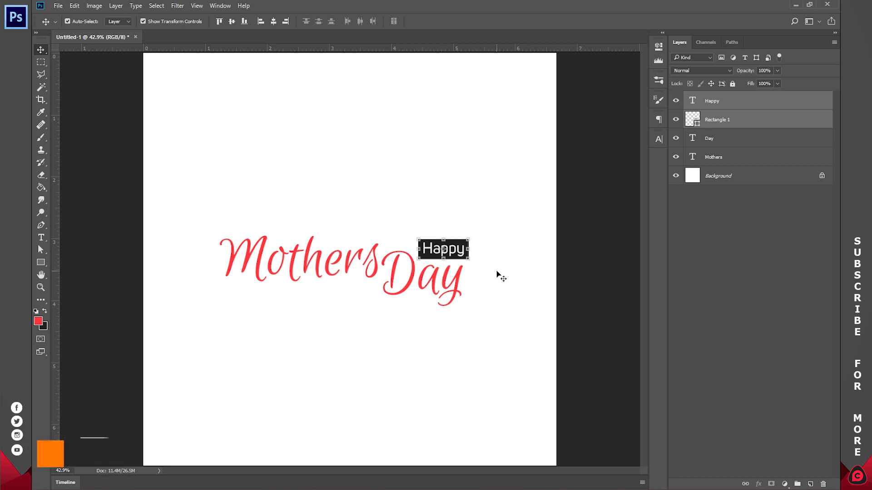
# Step: Duplicate the Happy label with its rectangle, place the copy below the start of Mothers and deselect it
pyautogui.press('ctrl')
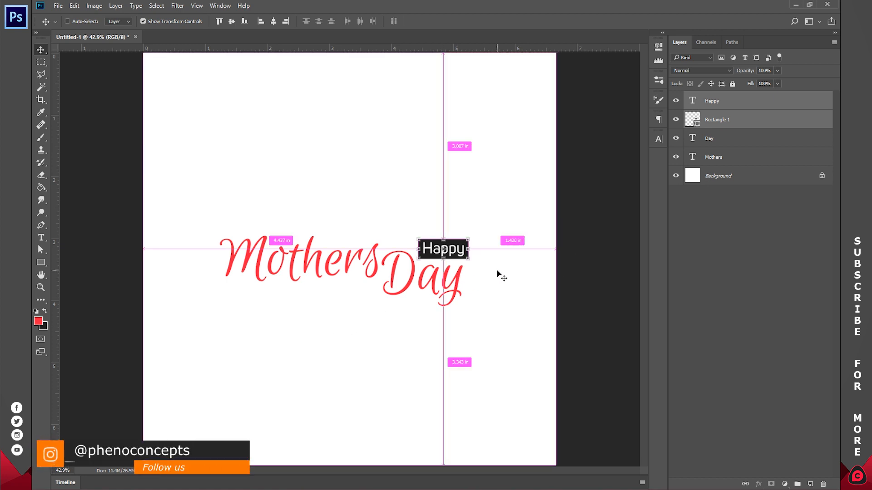
pyautogui.moveTo(508, 253); pyautogui.dragTo(316, 301)
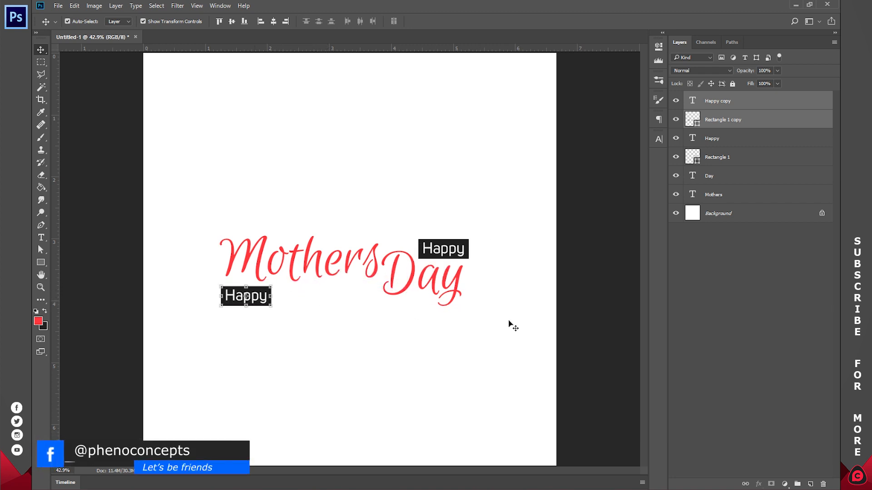
pyautogui.click(765, 278)
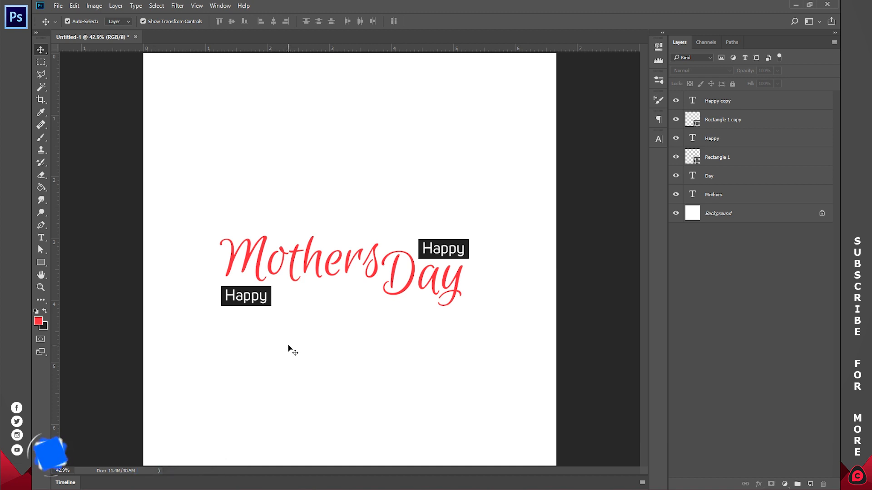
# Step: Replace the text of the copied label with "to all women" and align it left
pyautogui.press('t')
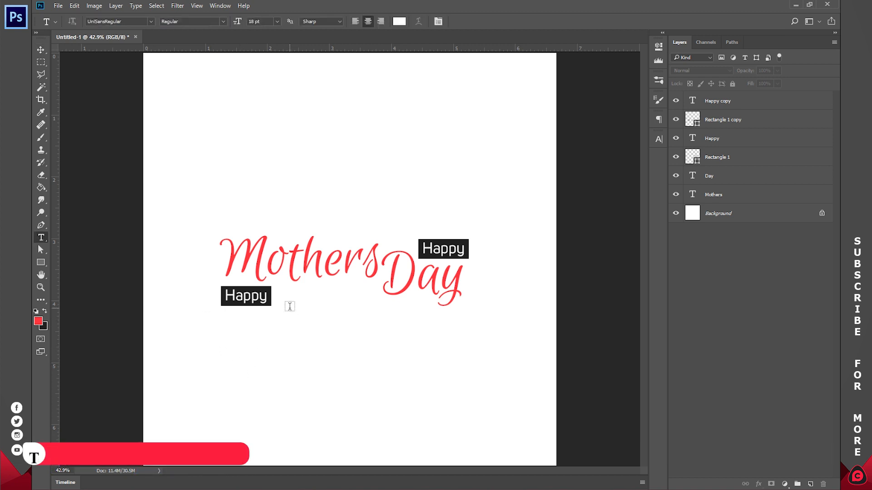
pyautogui.click(251, 295)
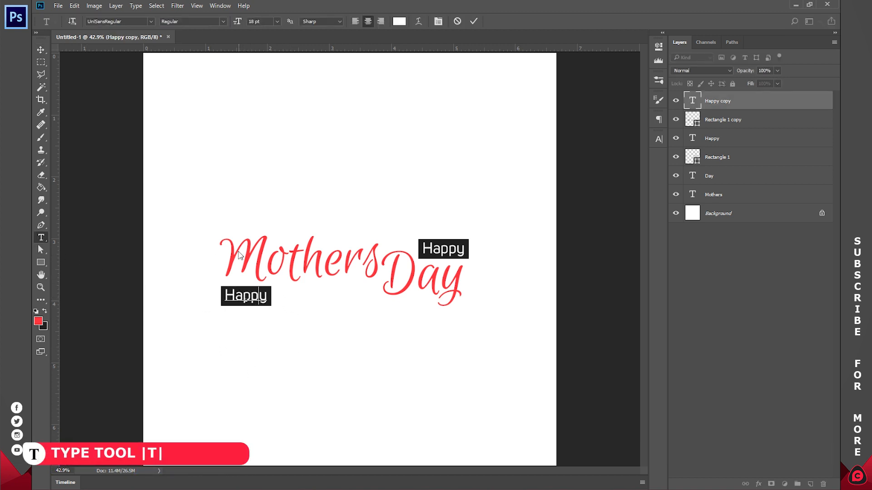
pyautogui.hotkey('ctrl', 'a')
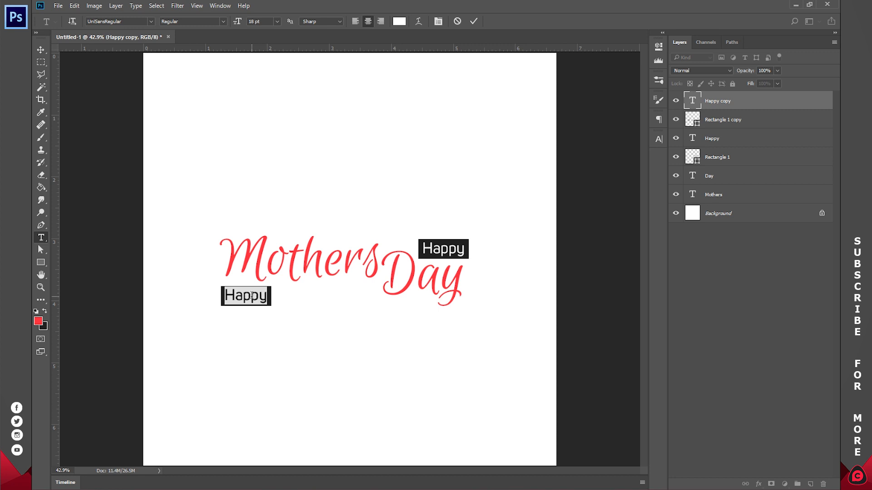
pyautogui.write('to')
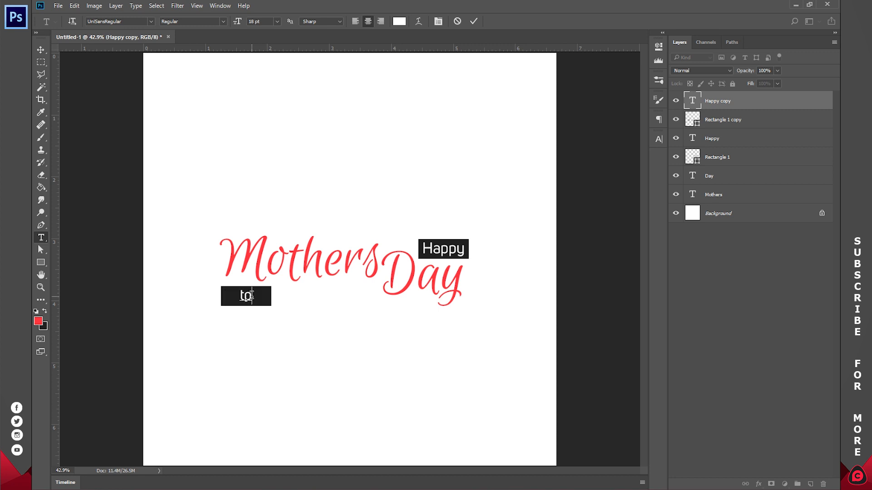
pyautogui.write(' all wo')
pyautogui.hotkey('ctrl', 'shift', 'l')
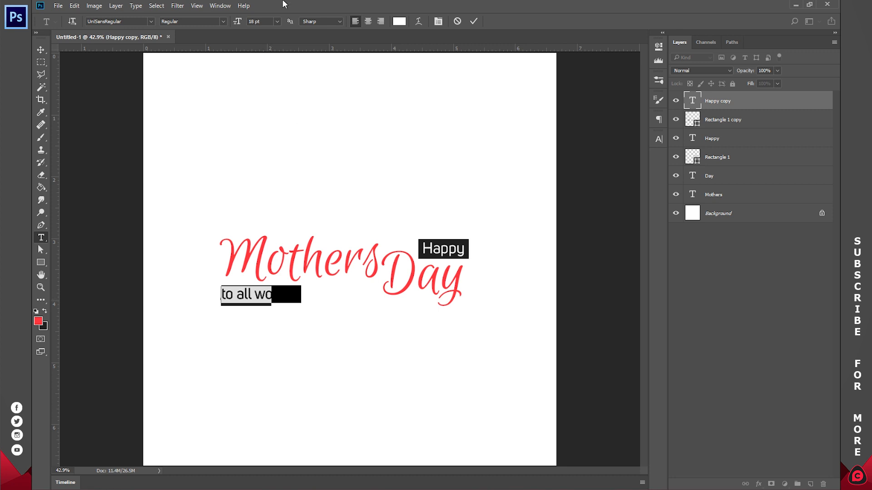
# Step: Set the font size of the "to all women" text to 12 pt and commit the edit
pyautogui.click(277, 22)
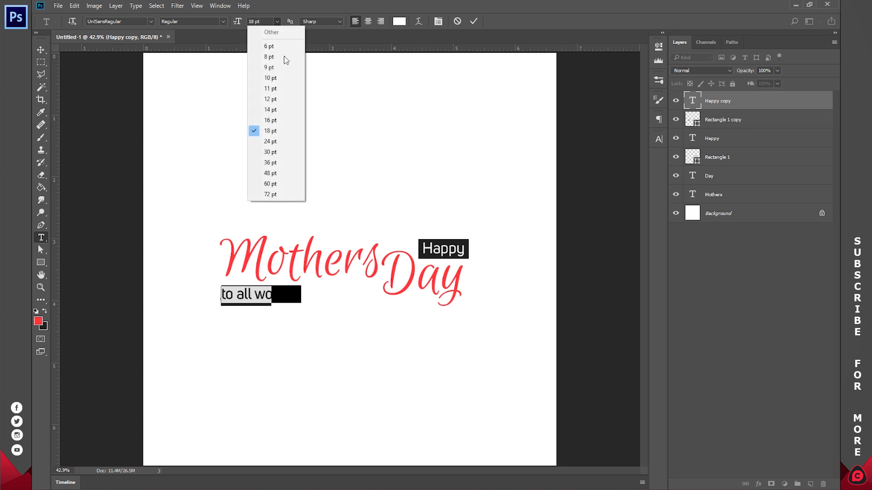
pyautogui.click(282, 99)
pyautogui.write('men')
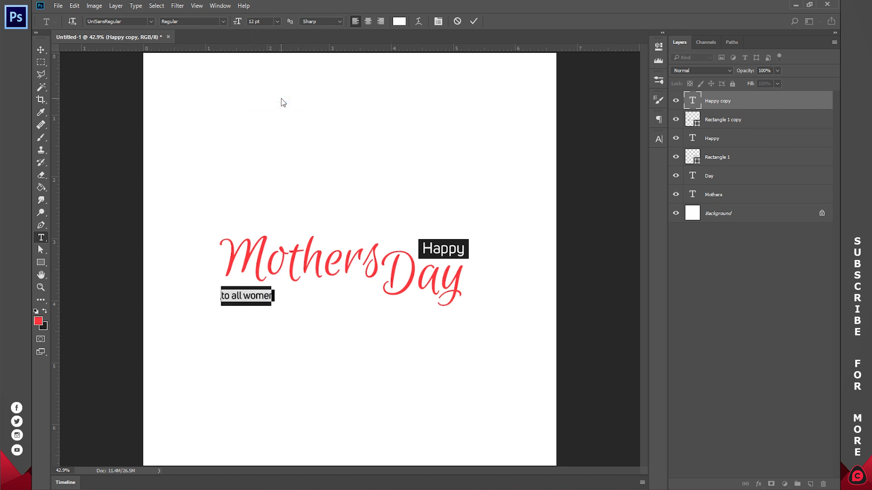
pyautogui.click(472, 21)
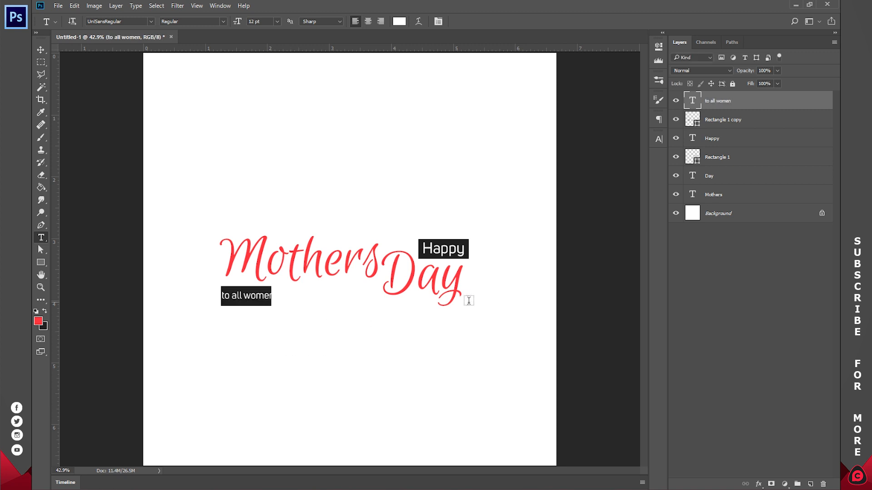
# Step: Resize the copied rectangle into a slim bar at about 314% width, ending below Mothers, and position "to all women" inside it
pyautogui.press('z')
pyautogui.click(250, 296)
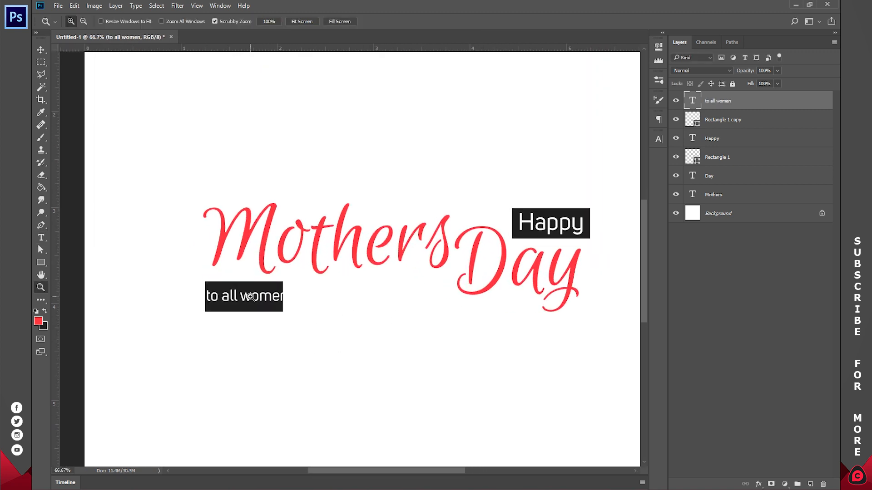
pyautogui.click(698, 124)
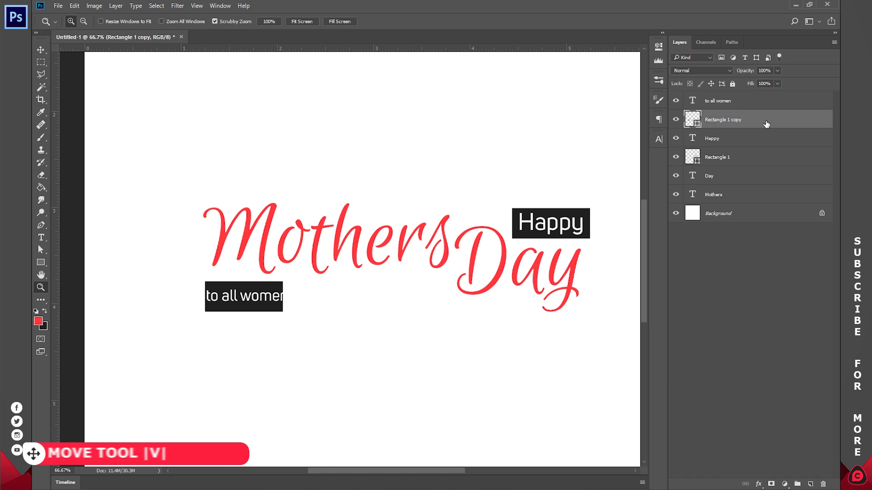
pyautogui.press('v')
pyautogui.moveTo(281, 296); pyautogui.dragTo(448, 282)
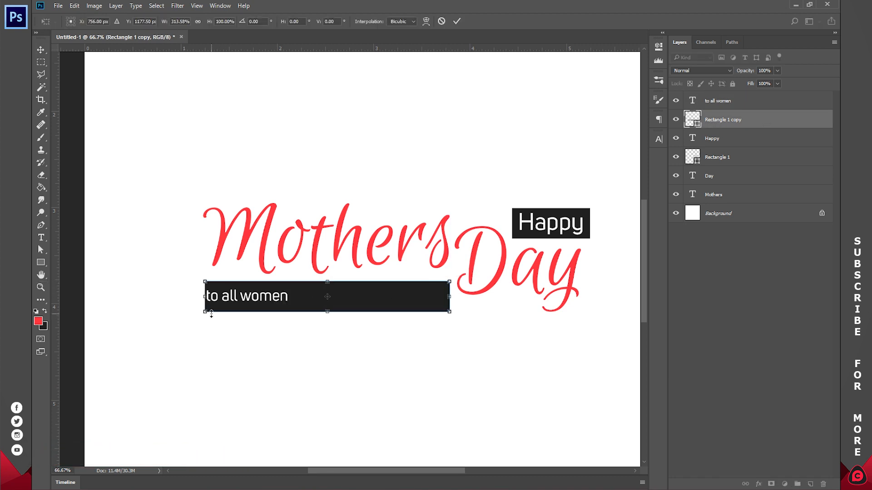
pyautogui.moveTo(324, 313); pyautogui.dragTo(325, 301)
pyautogui.click(456, 21)
pyautogui.click(714, 102)
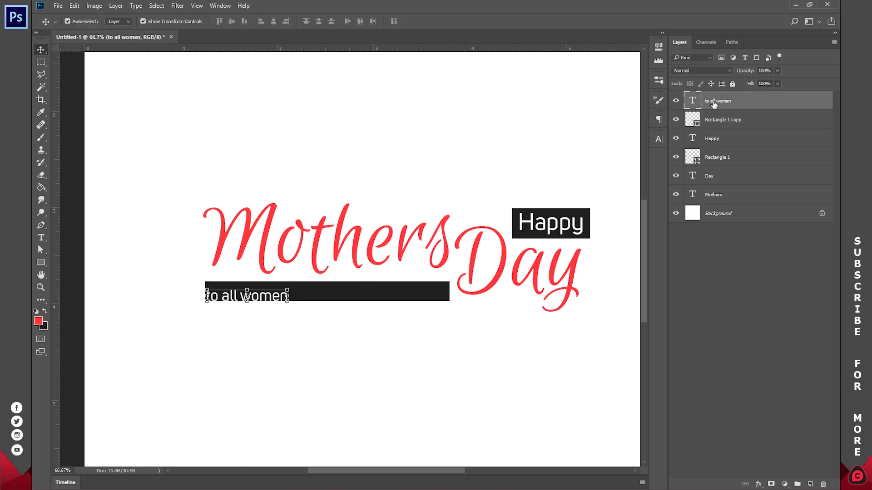
pyautogui.moveTo(288, 338); pyautogui.dragTo(298, 331)
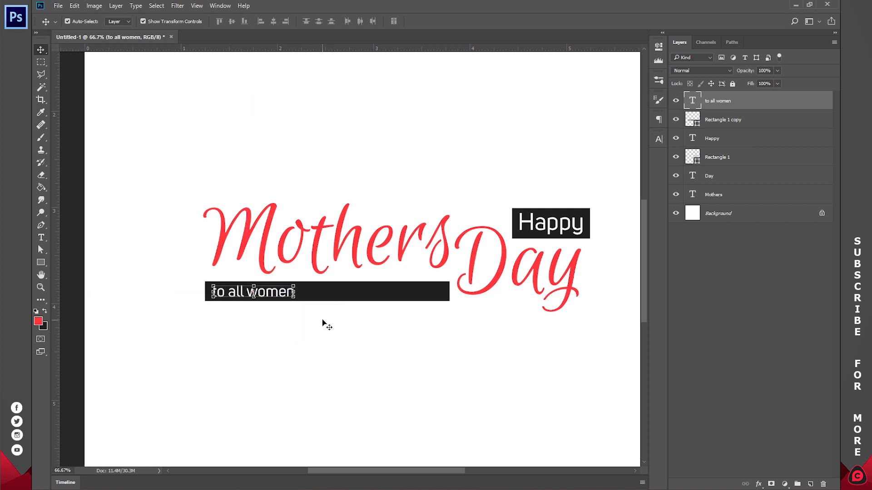
# Step: Change the text in the long bar to "to all women and potential mothers" and commit it
pyautogui.press('t')
pyautogui.click(273, 295)
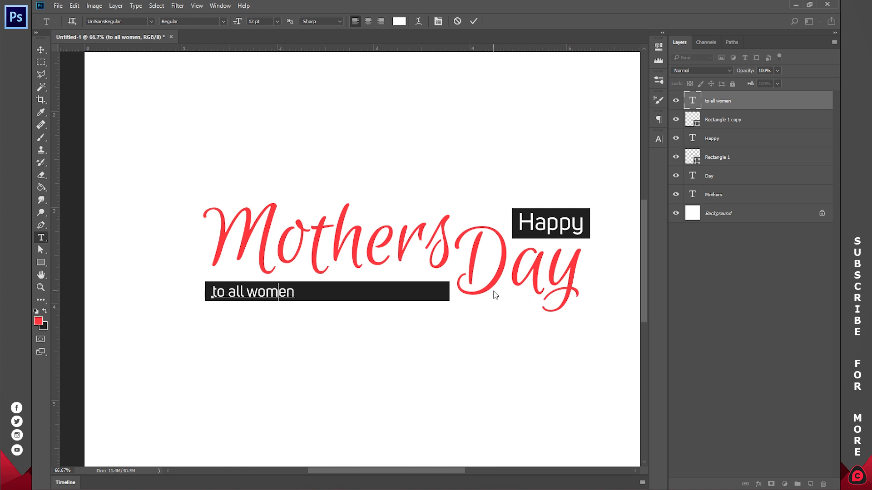
pyautogui.hotkey('ctrl', 'a')
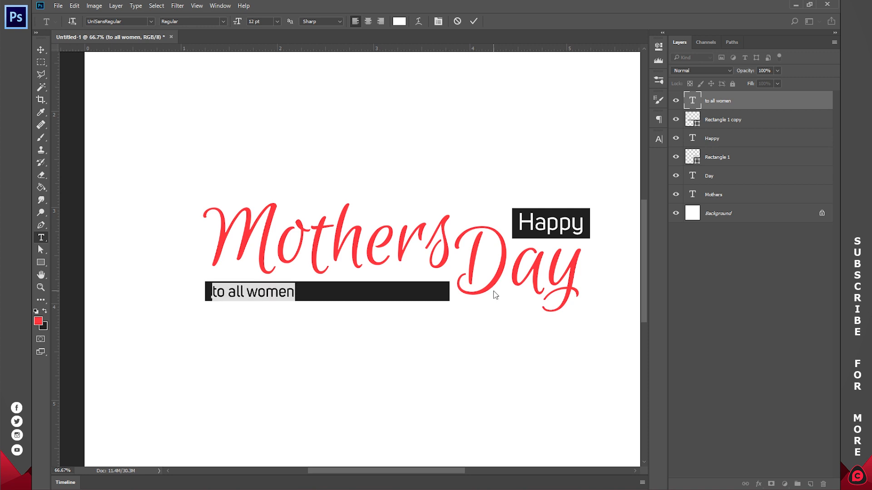
pyautogui.write('to all mothers and potenntial mothers')
pyautogui.click(368, 293)
pyautogui.press('BackSpace')
pyautogui.moveTo(300, 293); pyautogui.dragTo(249, 292)
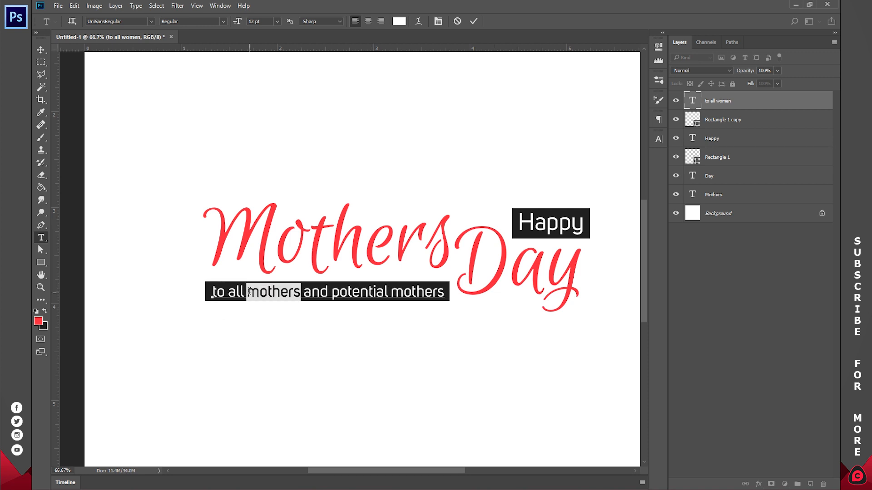
pyautogui.write('women')
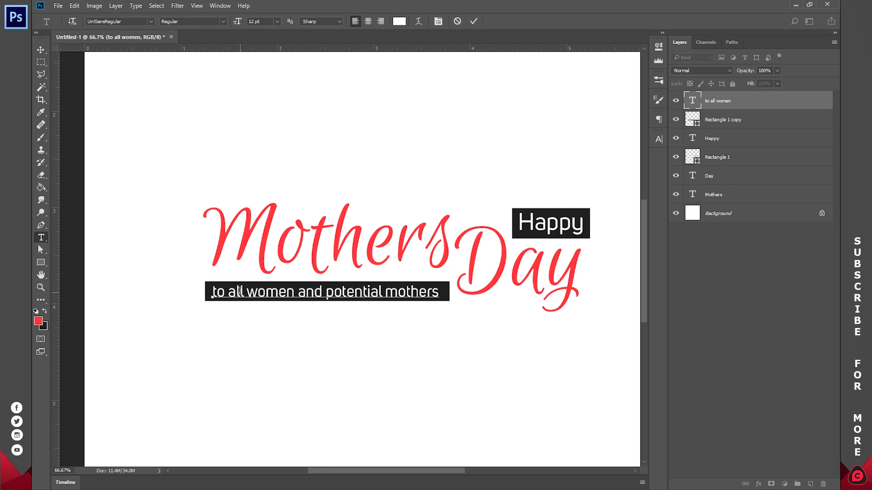
pyautogui.click(474, 21)
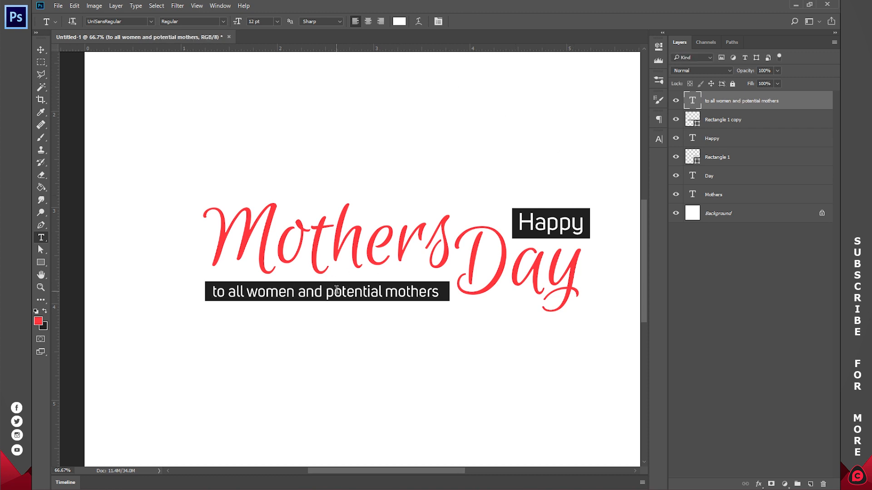
# Step: Set the font size of the word Happy to 12 pt
pyautogui.doubleClick(556, 229)
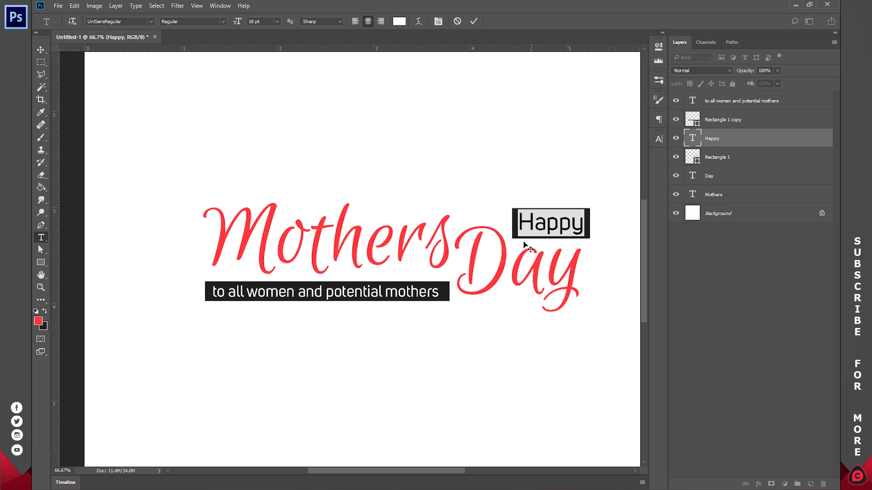
pyautogui.click(276, 21)
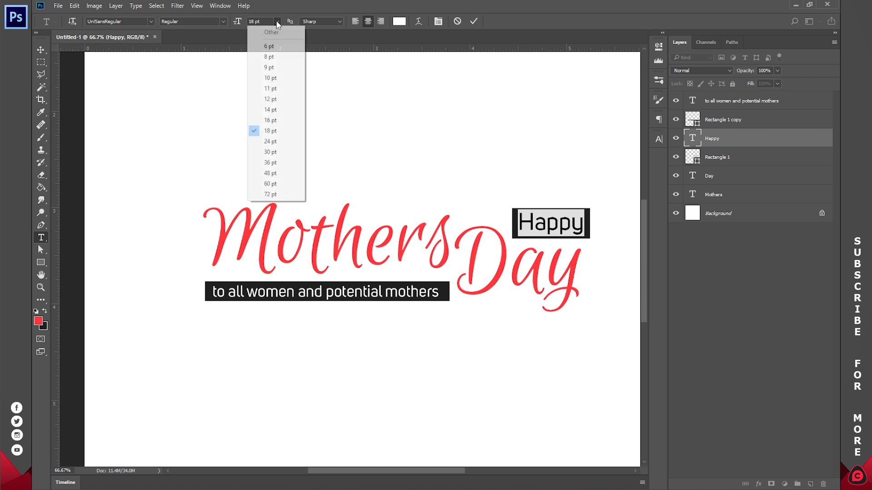
pyautogui.click(280, 100)
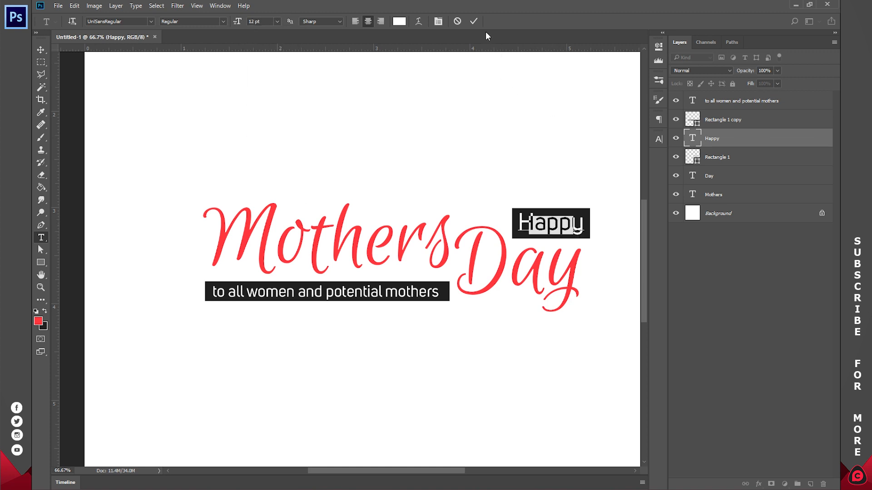
pyautogui.click(474, 21)
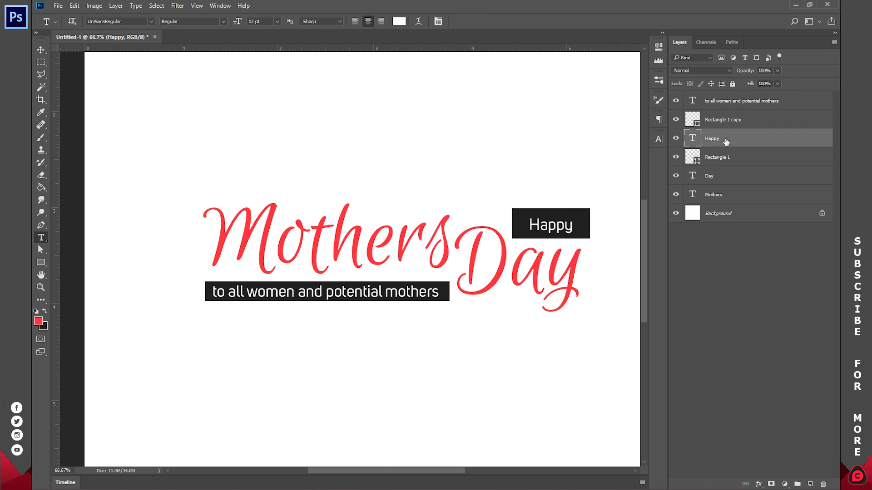
# Step: Scale the rectangle behind Happy down to about 84% of its width and height
pyautogui.click(725, 158)
pyautogui.press('v')
pyautogui.moveTo(510, 208); pyautogui.dragTo(521, 226)
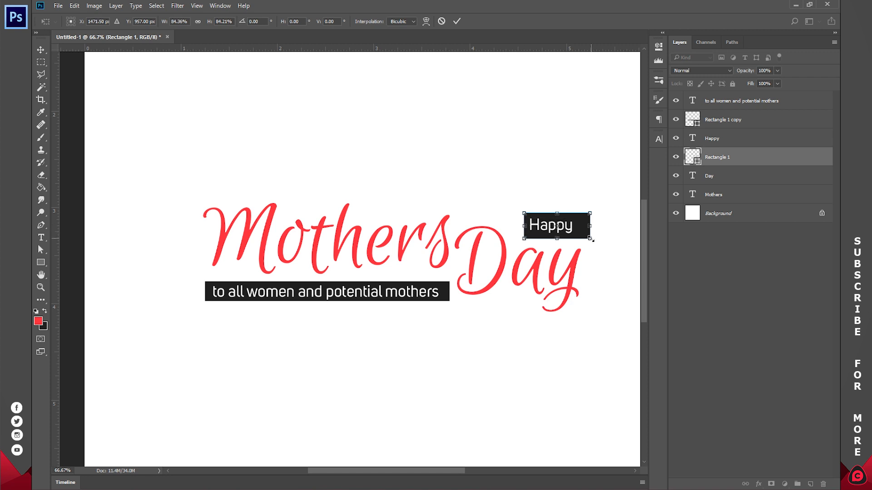
pyautogui.click(456, 21)
# Step: Delete the rectangle behind Happy, then duplicate the long bar's rectangle and place the copy beneath the Happy layer
pyautogui.press('Delete')
pyautogui.hotkey('ctrl', 'j')
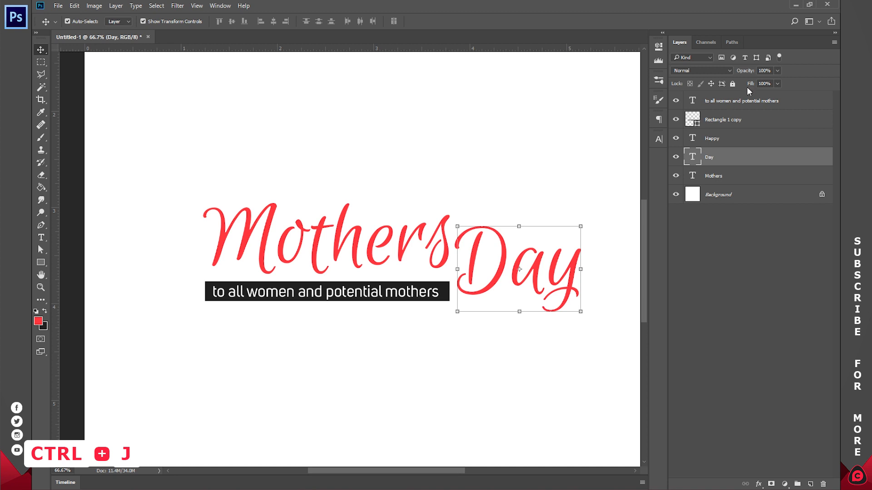
pyautogui.click(702, 121)
pyautogui.hotkey('ctrl', 'j')
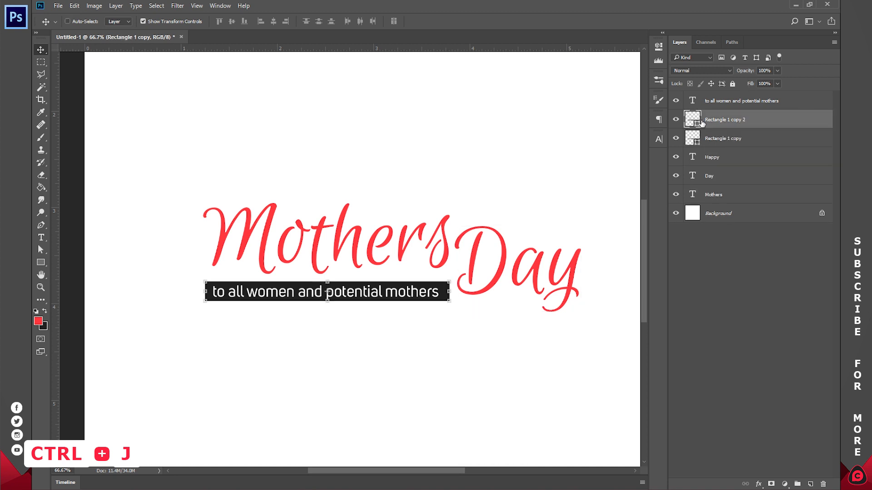
pyautogui.moveTo(733, 119); pyautogui.dragTo(735, 166)
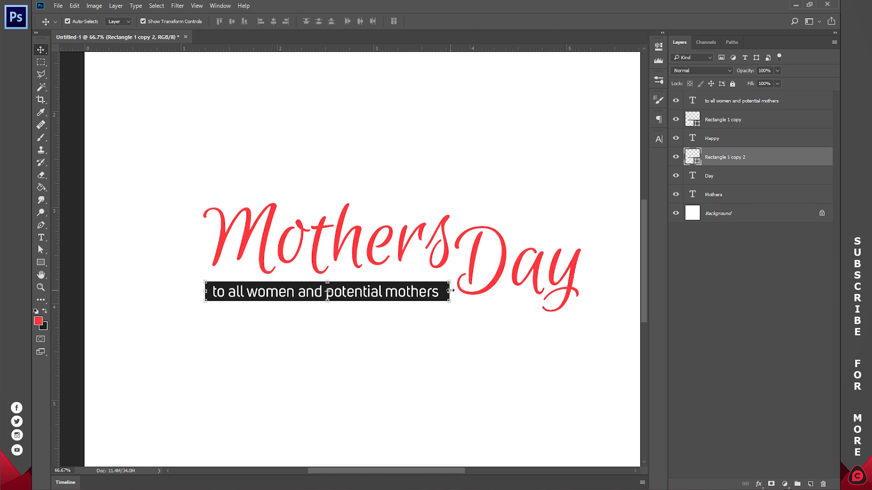
# Step: Move the copied rectangle behind the word Happy and narrow it to about 25% of its width so it frames the word
pyautogui.press('ctrl')
pyautogui.moveTo(458, 284); pyautogui.dragTo(588, 226)
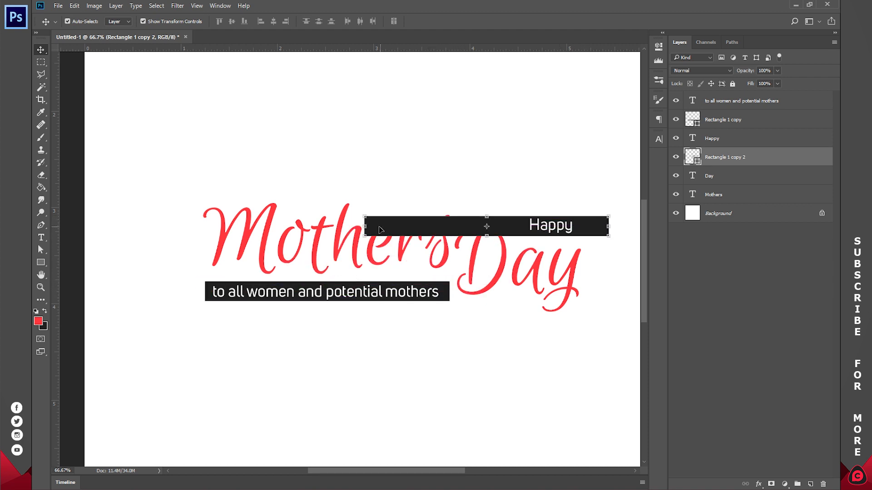
pyautogui.moveTo(367, 226); pyautogui.dragTo(520, 216)
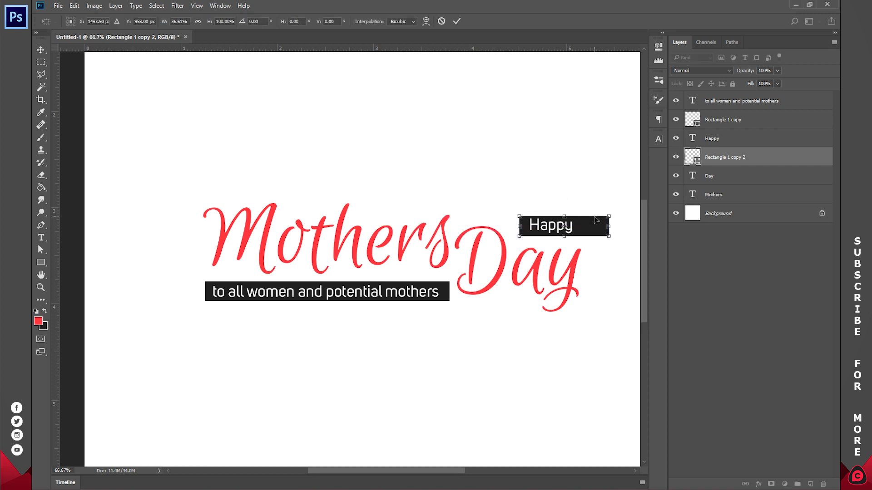
pyautogui.moveTo(608, 227); pyautogui.dragTo(581, 227)
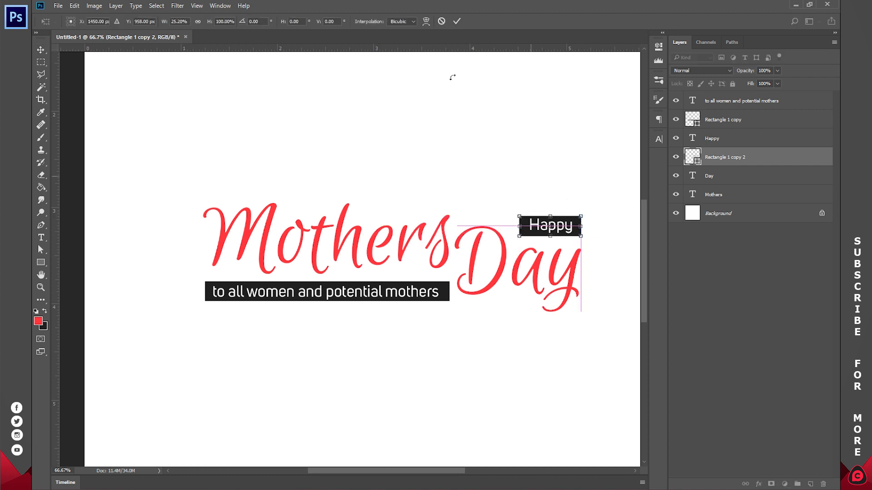
pyautogui.click(456, 22)
pyautogui.press('z')
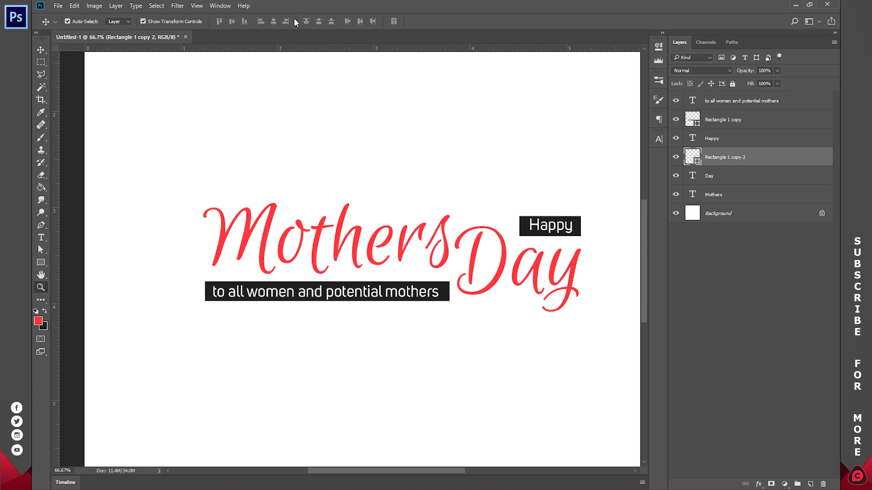
pyautogui.click(300, 21)
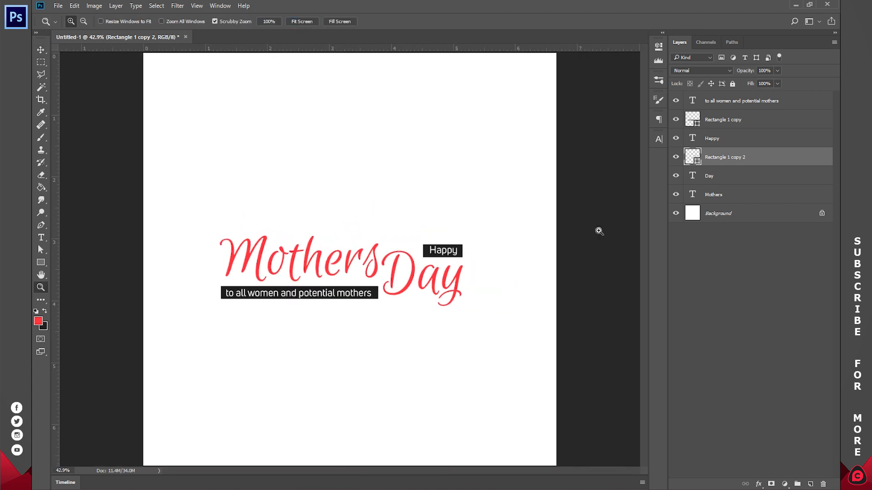
pyautogui.press('v')
pyautogui.click(744, 288)
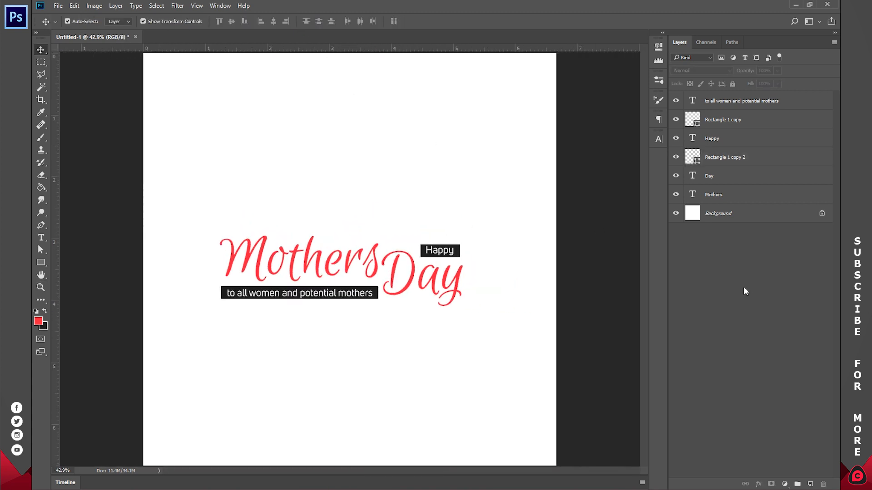
# Step: Check the font style options for the Mothers text and toggle its layer's visibility
pyautogui.press('t')
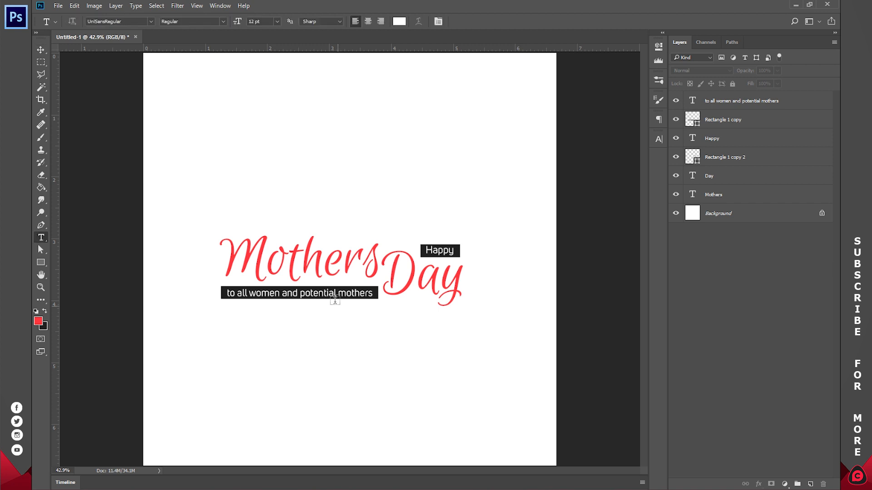
pyautogui.click(326, 261)
pyautogui.hotkey('ctrl', 'a')
pyautogui.click(222, 21)
pyautogui.click(206, 28)
pyautogui.hotkey('ctrl', 'Return')
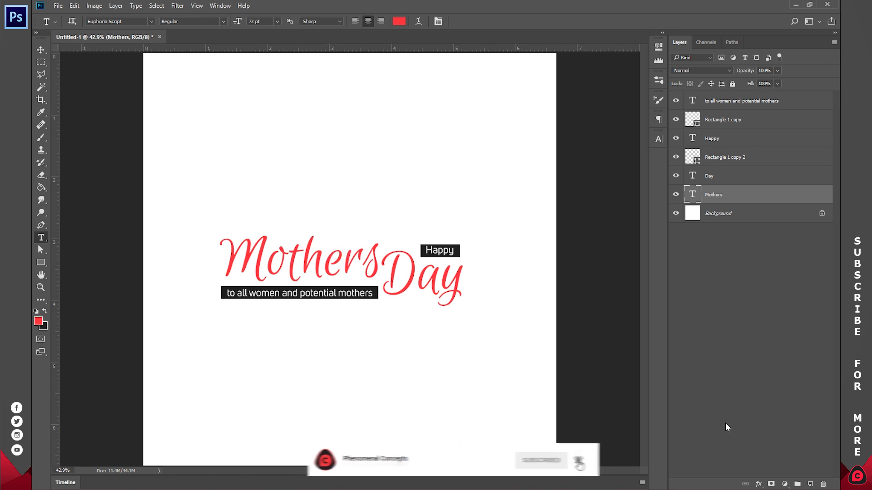
pyautogui.click(676, 195)
pyautogui.click(676, 194)
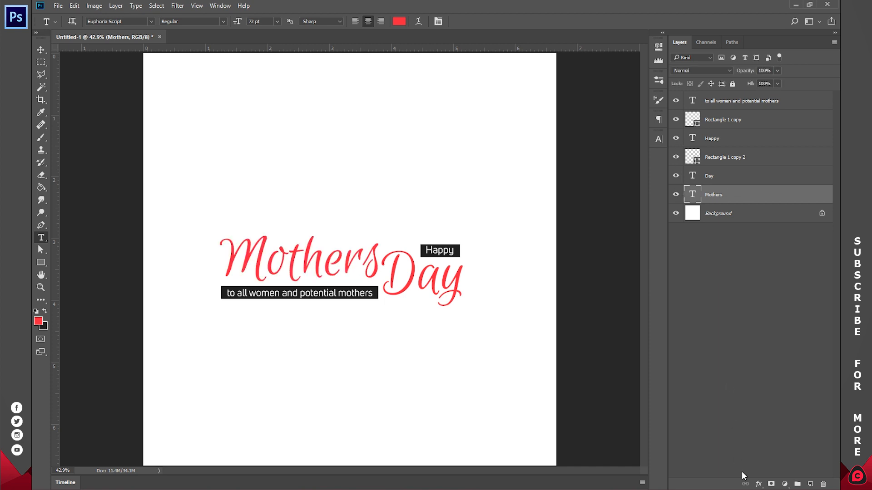
# Step: Add a 2 px outside Stroke to the Mothers layer in the red foreground color, fd203f
pyautogui.click(758, 484)
pyautogui.click(767, 389)
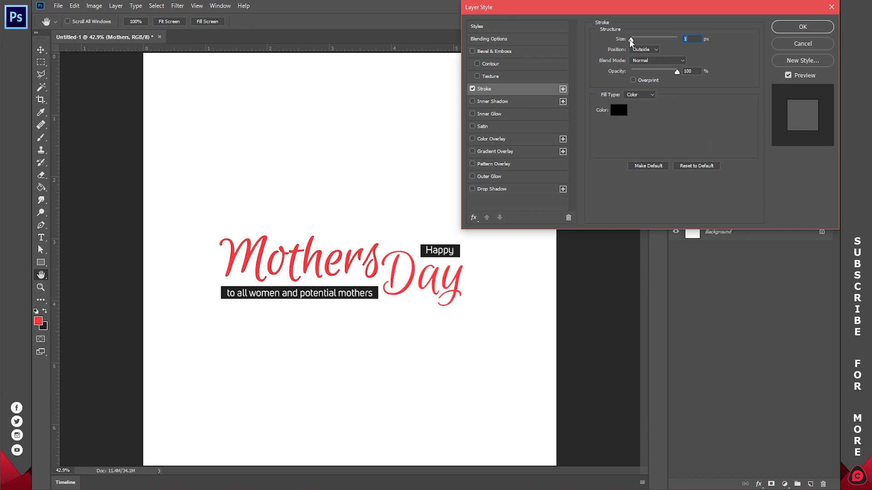
pyautogui.moveTo(630, 39); pyautogui.dragTo(631, 39)
pyautogui.click(620, 111)
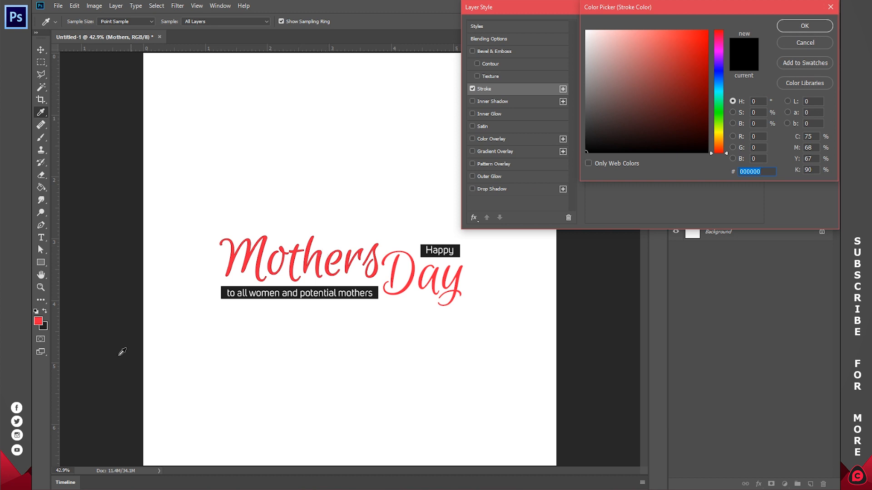
pyautogui.click(39, 320)
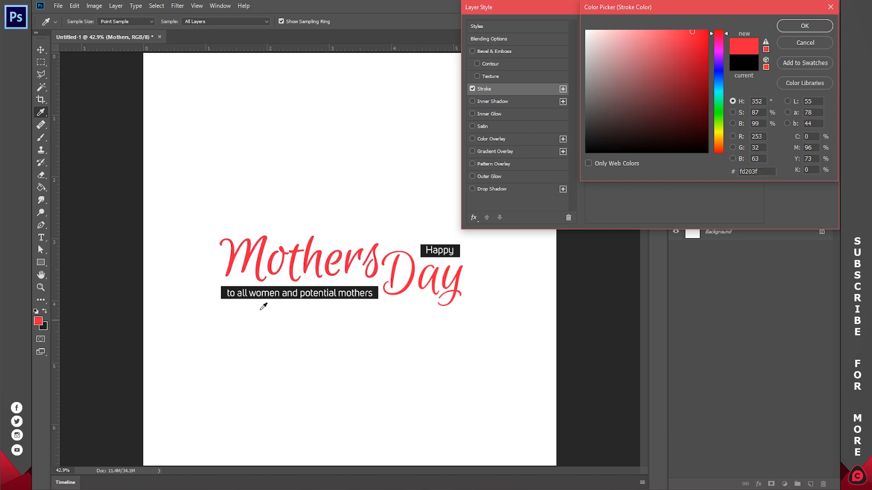
pyautogui.click(805, 30)
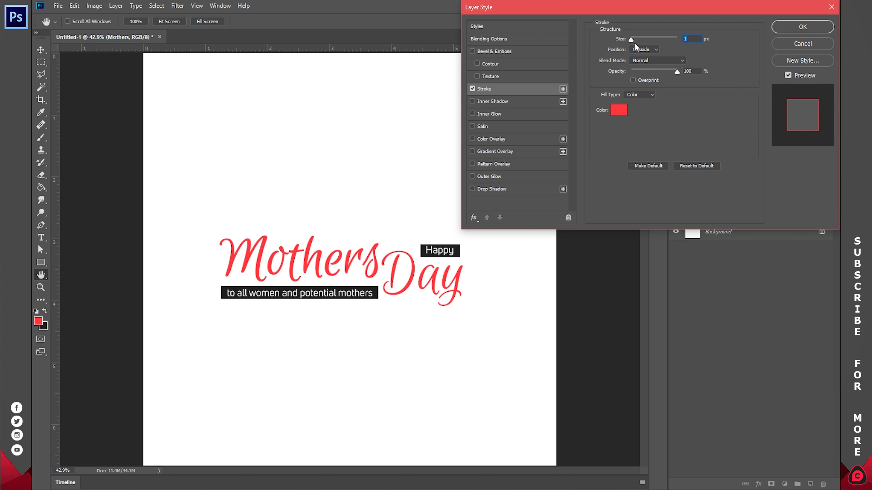
pyautogui.moveTo(632, 40)
pyautogui.mouseDown()
pyautogui.moveTo(640, 39)
pyautogui.moveTo(625, 38)
pyautogui.mouseUp()
pyautogui.write('2')
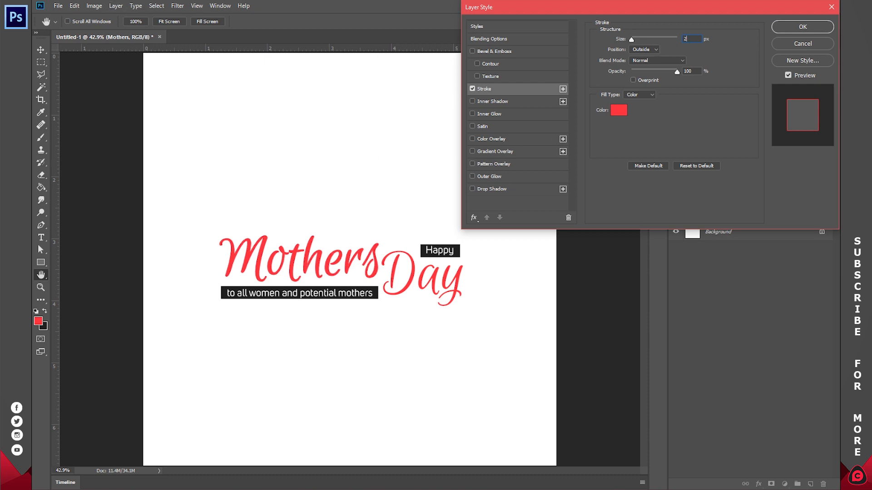
pyautogui.press('Return')
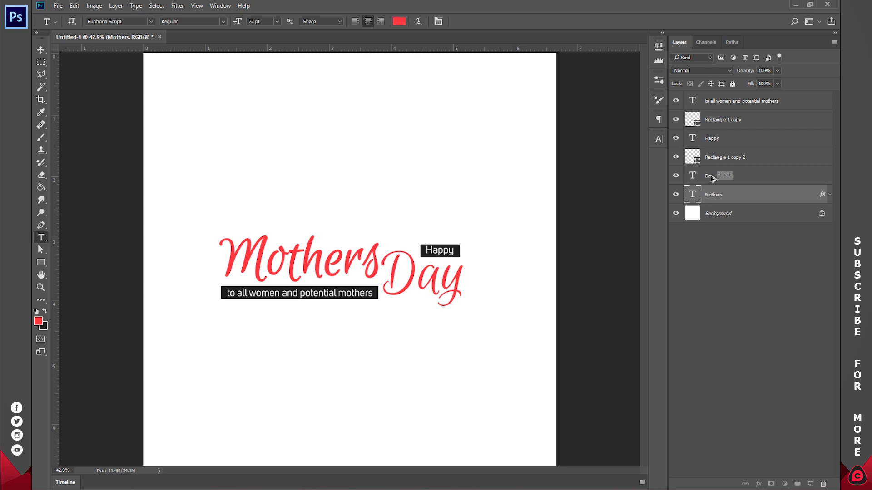
# Step: Copy the Stroke effect from the Mothers layer to the Day layer and collapse its effects list
pyautogui.moveTo(711, 178); pyautogui.dragTo(711, 176)
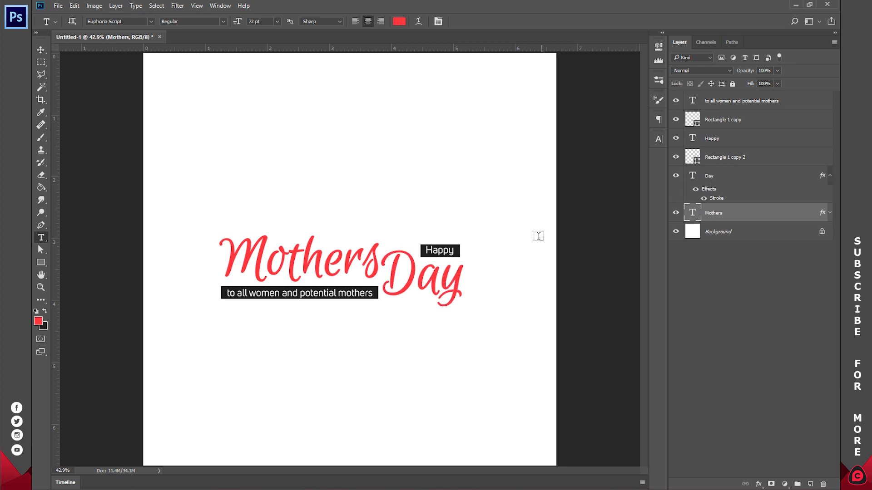
pyautogui.click(829, 175)
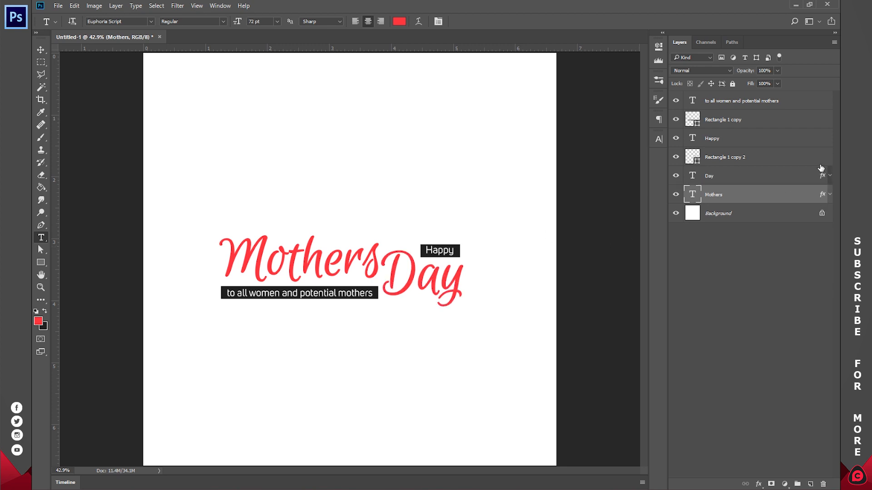
pyautogui.click(757, 321)
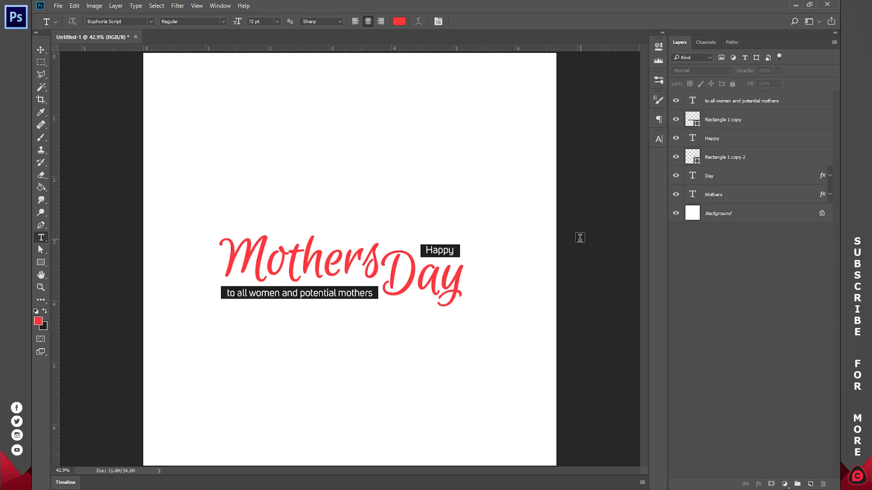
# Step: Group all text and rectangle layers above the Background and name the group MAIN TEXTS
pyautogui.click(720, 196)
pyautogui.keyDown('shift'); pyautogui.click(725, 106); pyautogui.keyUp('shift')
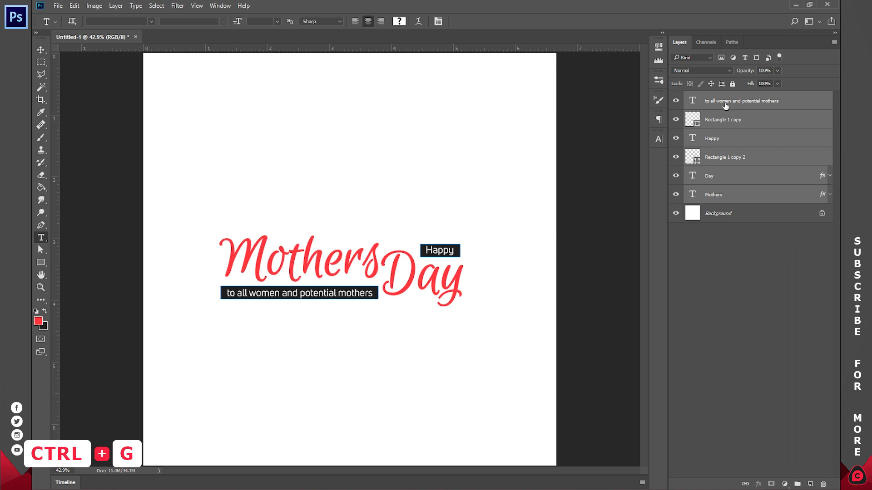
pyautogui.hotkey('ctrl', 'g')
pyautogui.doubleClick(713, 98)
pyautogui.write('MAIN')
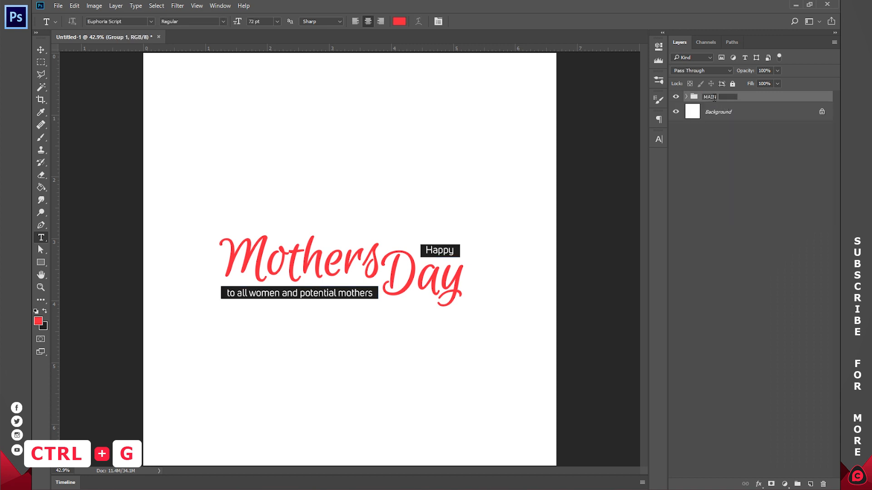
pyautogui.write(' TE')
pyautogui.press('Return')
pyautogui.press('v')
pyautogui.click(722, 162)
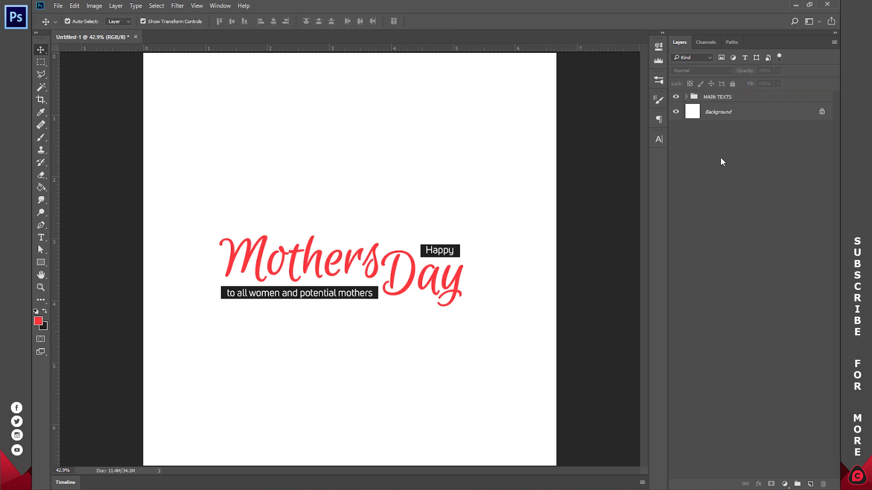
# Step: Skew the MAIN TEXTS group vertically by about -2.05° so it slants upward to the right, and apply the transform
pyautogui.click(716, 98)
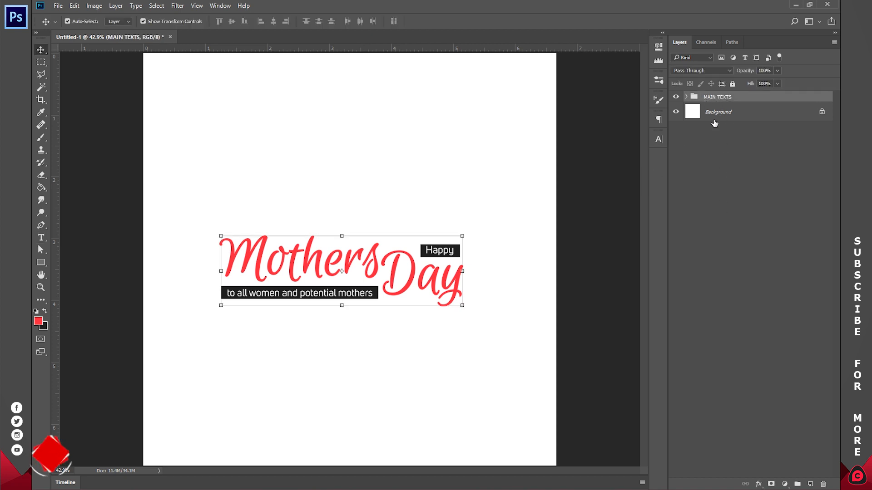
pyautogui.press('ctrl')
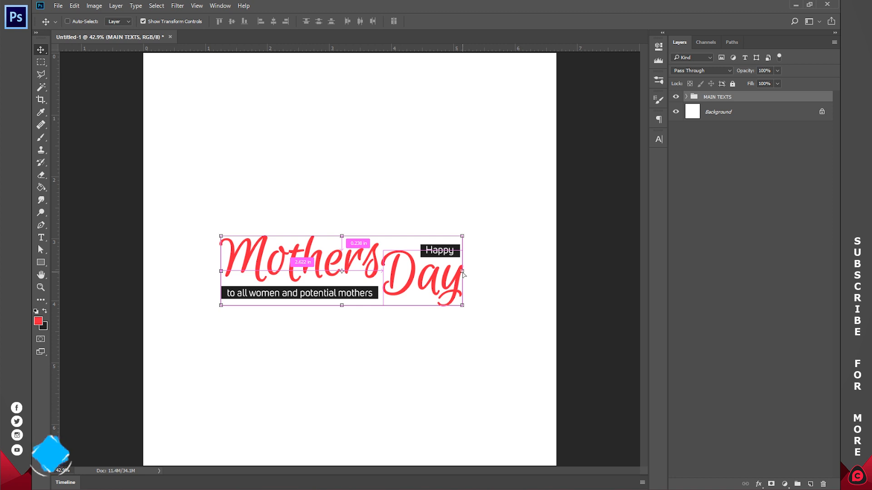
pyautogui.hotkey('ctrl', 't')
pyautogui.moveTo(461, 271); pyautogui.dragTo(469, 251)
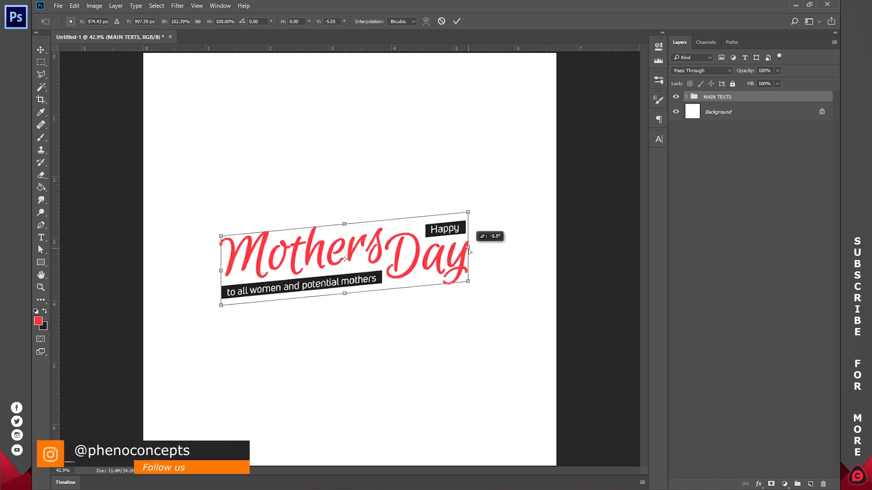
pyautogui.moveTo(469, 251); pyautogui.dragTo(469, 267)
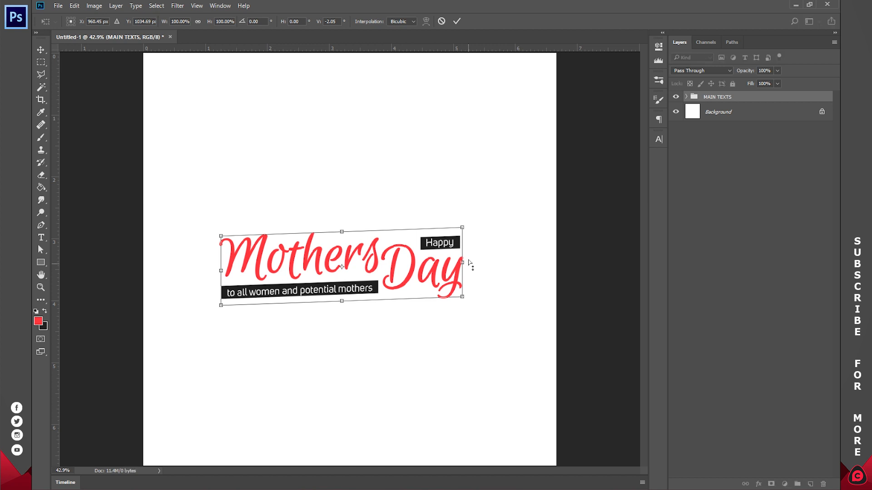
pyautogui.click(459, 21)
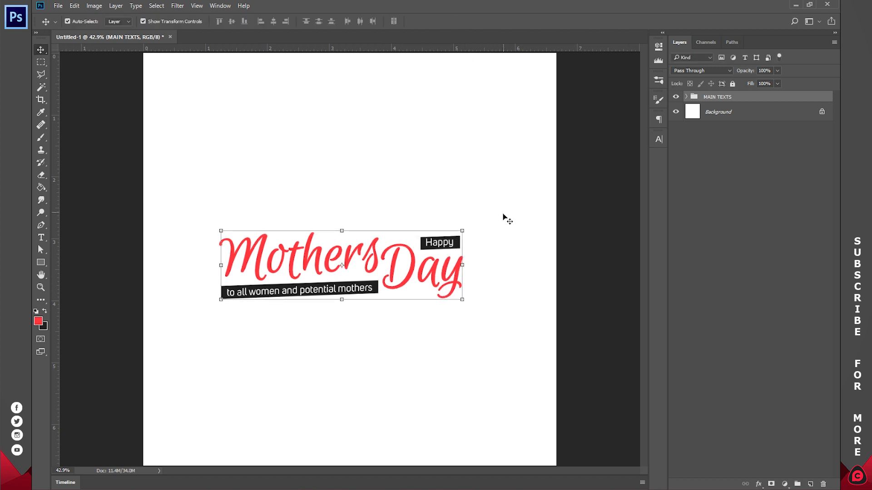
pyautogui.press('z')
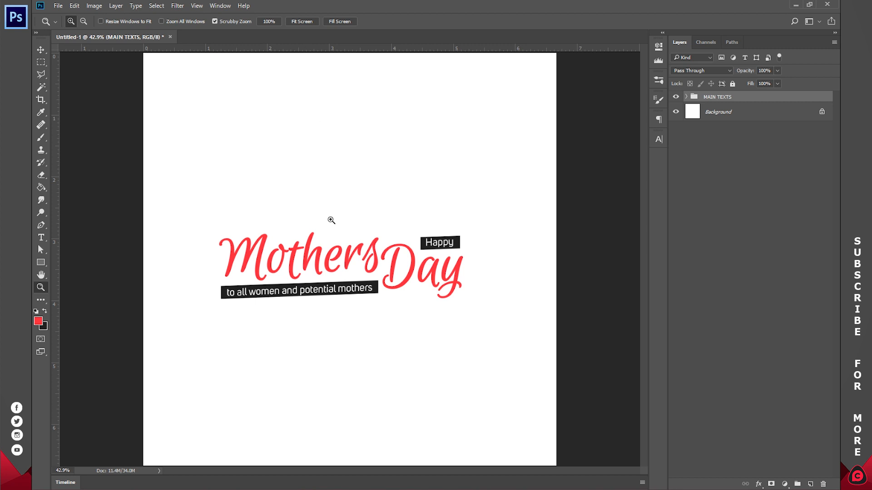
pyautogui.click(701, 129)
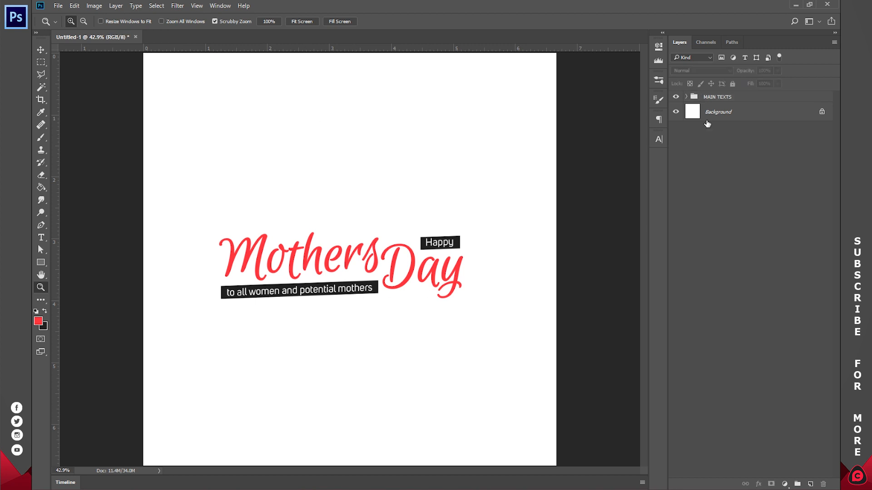
# Step: Create a new group directly above the Background layer and name it RANDOM SHAPES
pyautogui.click(715, 117)
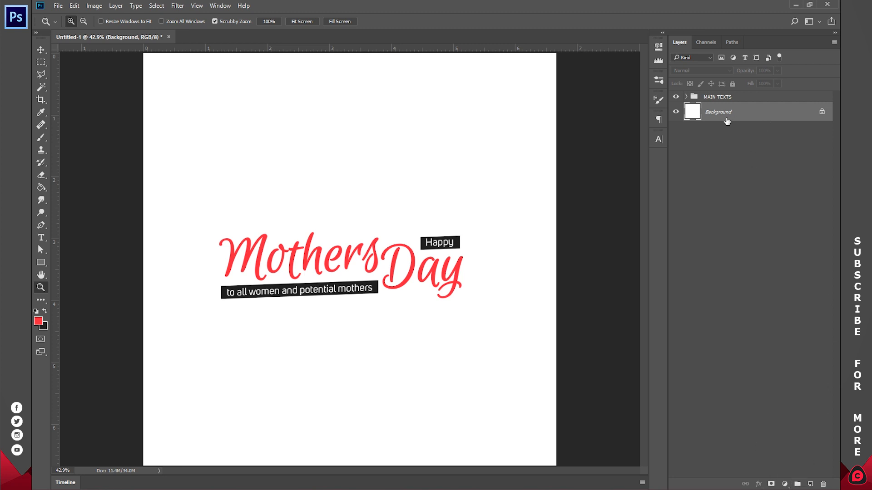
pyautogui.click(797, 484)
pyautogui.doubleClick(711, 108)
pyautogui.write('RANDOM SHAPES')
pyautogui.press('Return')
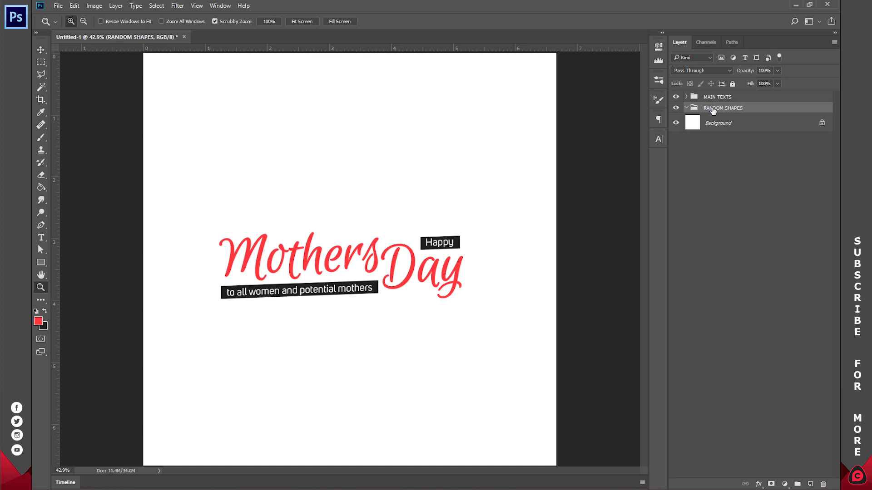
# Step: Draw a red square about 217 px wide above the lettering, inside the RANDOM SHAPES group
pyautogui.click(40, 262)
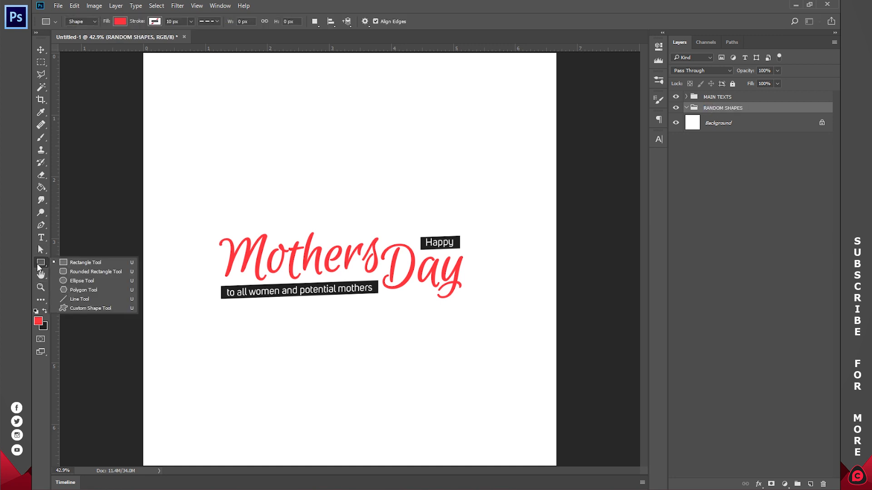
pyautogui.click(80, 263)
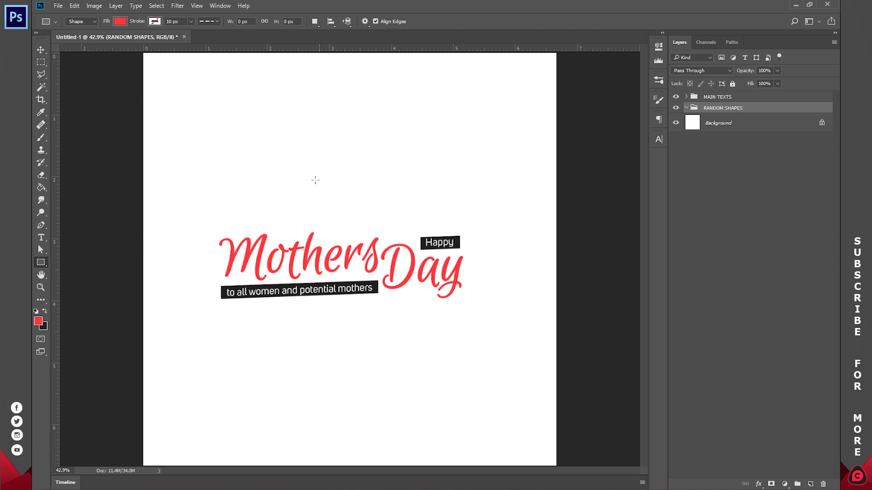
pyautogui.moveTo(306, 108); pyautogui.dragTo(348, 166)
pyautogui.click(658, 49)
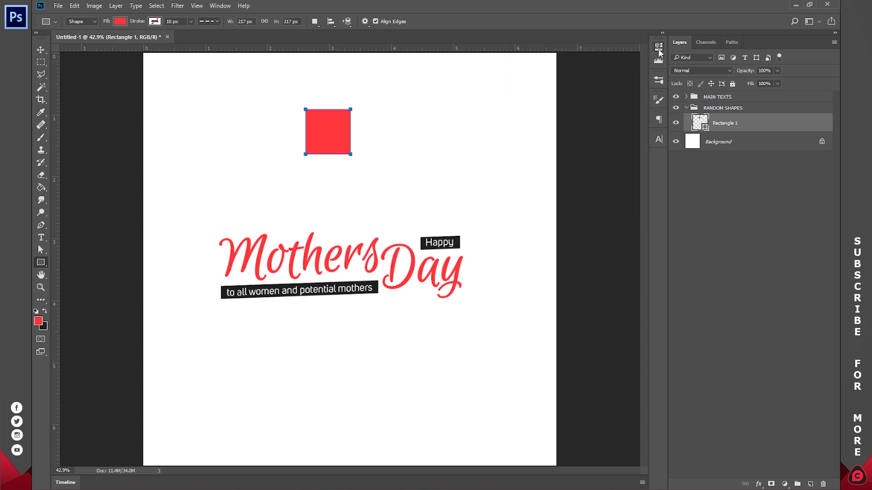
# Step: Rotate the red square by -45° to turn it into a diamond
pyautogui.press('v')
pyautogui.moveTo(356, 156); pyautogui.dragTo(403, 115)
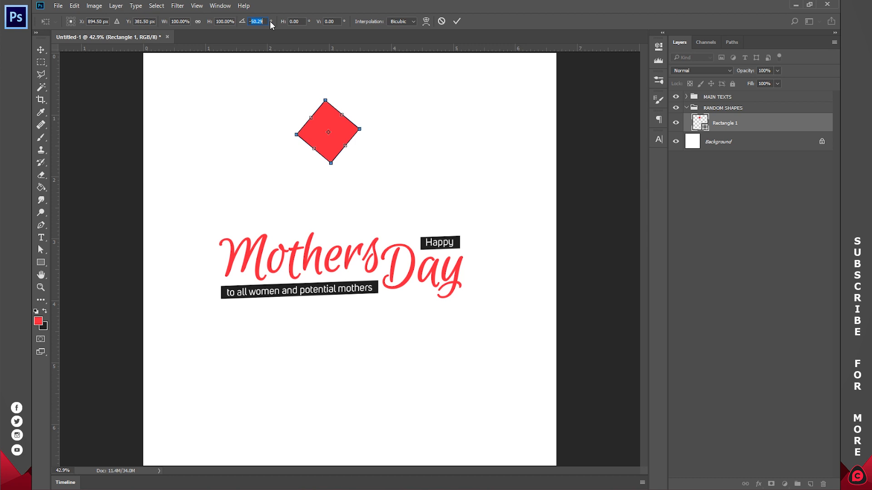
pyautogui.write('-45')
pyautogui.press('Return')
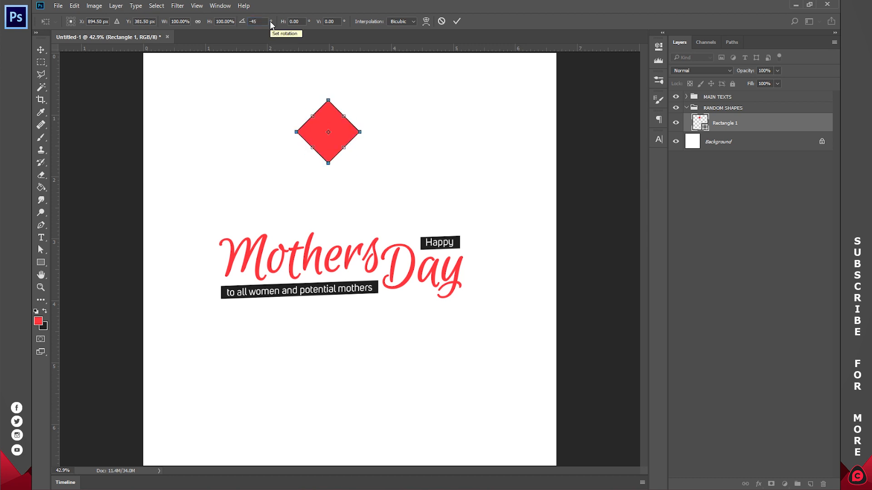
# Step: Scale the red diamond to 34.54% and place it just beyond the upper-right corner of the Happy label
pyautogui.click(457, 21)
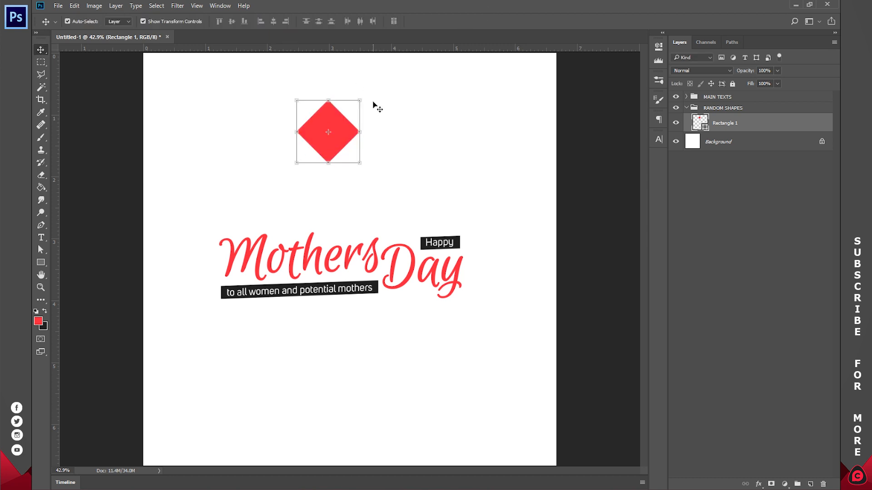
pyautogui.moveTo(358, 101); pyautogui.dragTo(467, 237)
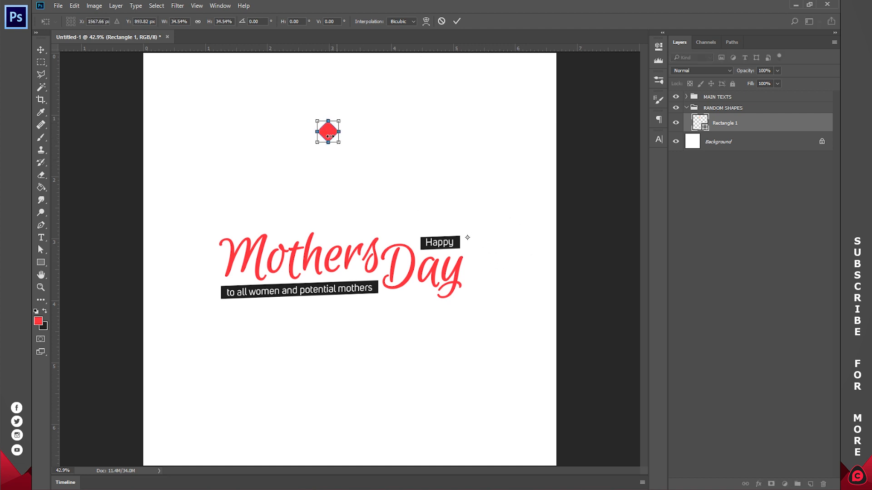
pyautogui.moveTo(329, 135); pyautogui.dragTo(474, 228)
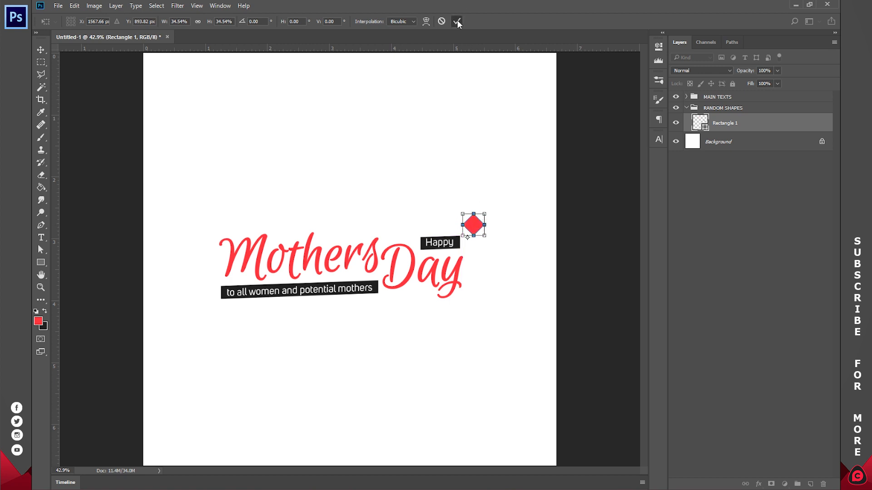
pyautogui.click(457, 21)
# Step: Duplicate the diamond twice, placing one copy near the canvas's lower-left edge and another, scaled to 47.17%, near the top centre
pyautogui.hotkey('ctrl', 'j')
pyautogui.moveTo(416, 305); pyautogui.dragTo(233, 394)
pyautogui.hotkey('ctrl', 'j')
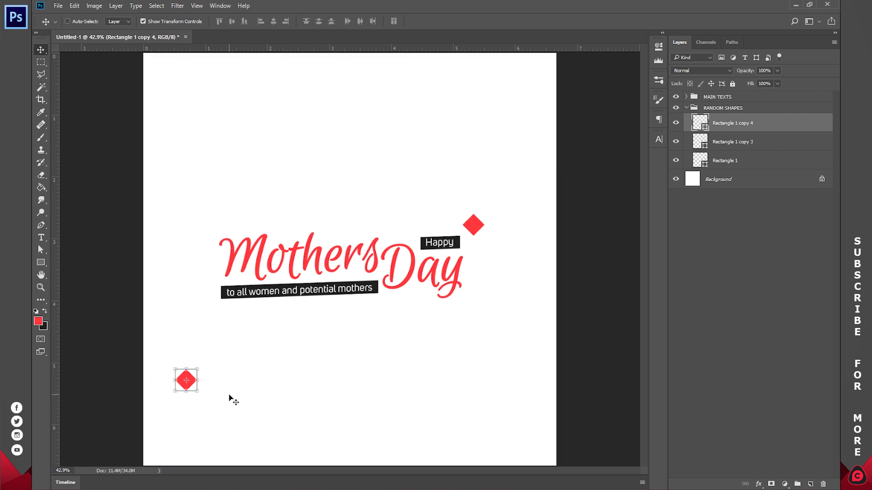
pyautogui.moveTo(229, 399); pyautogui.dragTo(344, 108)
pyautogui.hotkey('ctrl', 't')
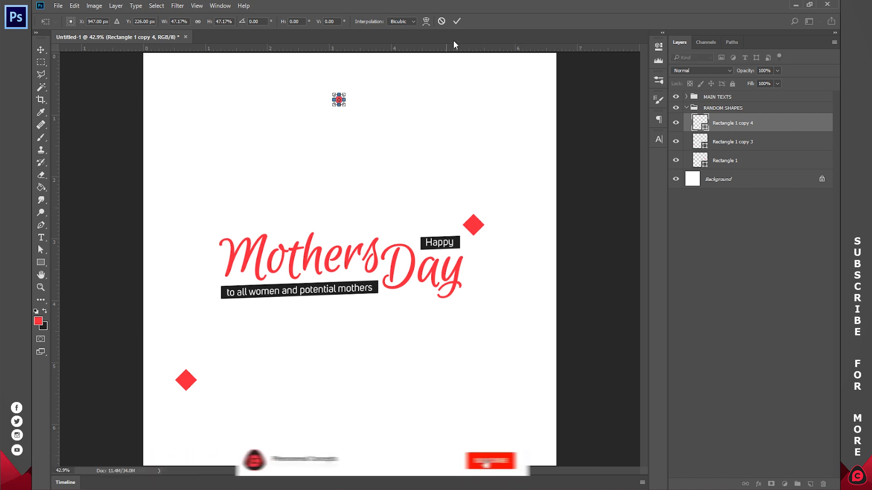
pyautogui.click(456, 22)
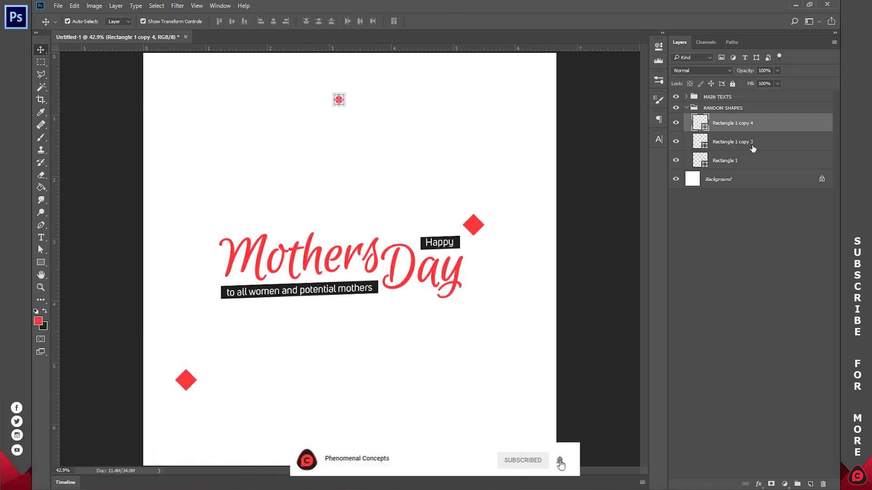
# Step: Enlarge the lower-left diamond to roughly twice its size and set it against the canvas's left edge
pyautogui.click(185, 379)
pyautogui.moveTo(199, 394); pyautogui.dragTo(178, 407)
pyautogui.press('Return')
# Step: Duplicate all three diamonds together, flip the copies horizontally and shift them toward the lower right
pyautogui.click(732, 160)
pyautogui.keyDown('ctrl'); pyautogui.click(735, 123); pyautogui.keyUp('ctrl')
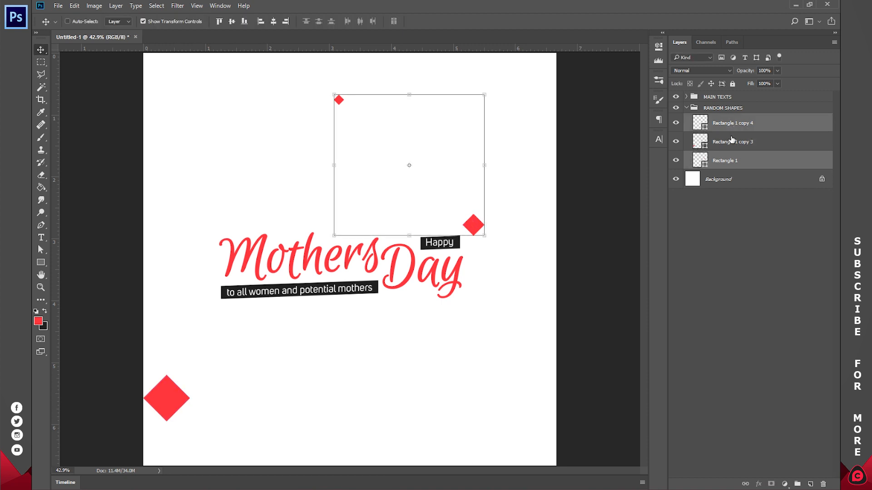
pyautogui.keyDown('ctrl'); pyautogui.click(731, 142); pyautogui.keyUp('ctrl')
pyautogui.hotkey('ctrl', 'j')
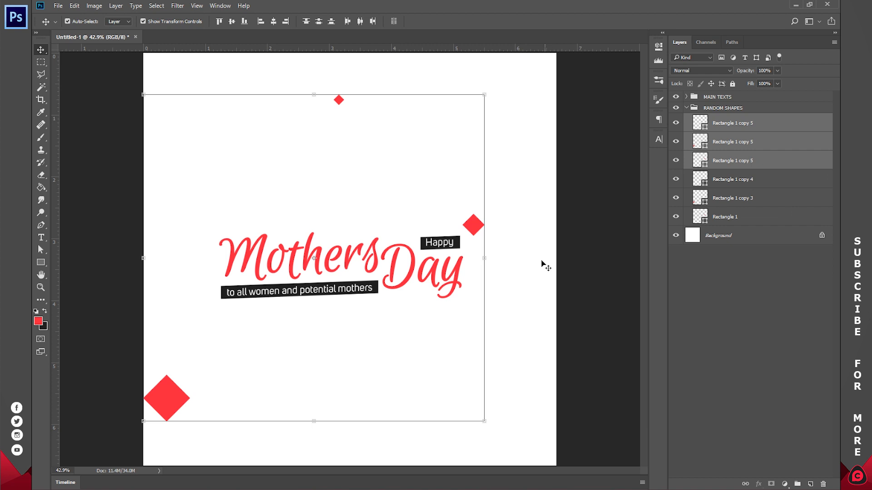
pyautogui.hotkey('ctrl', 't')
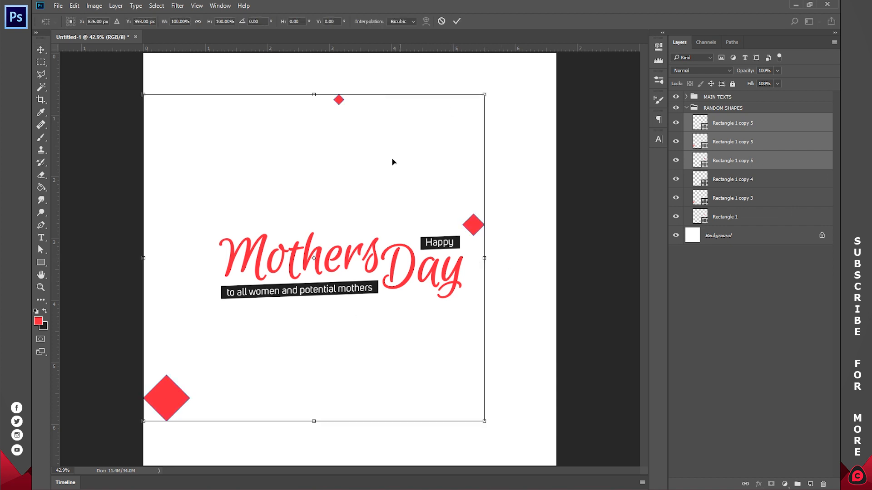
pyautogui.rightClick(380, 149)
pyautogui.click(416, 298)
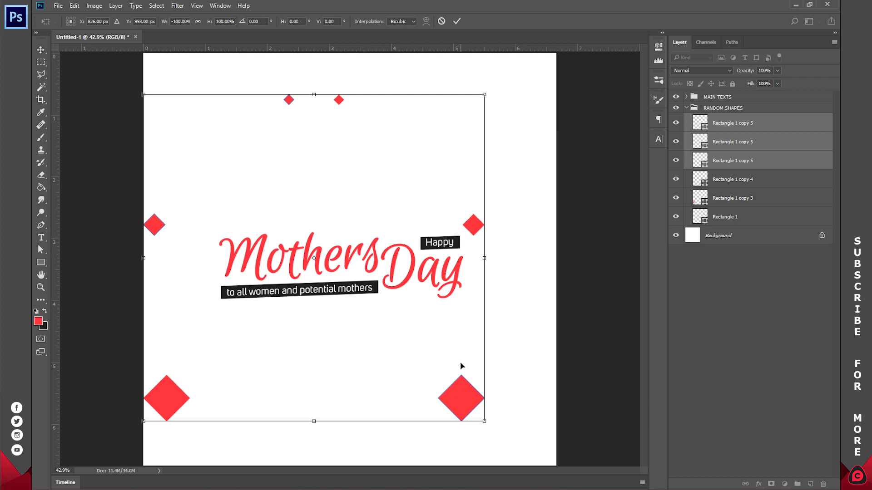
pyautogui.moveTo(458, 392); pyautogui.dragTo(546, 455)
pyautogui.click(457, 21)
# Step: Spread the three copies: small diamond to the bottom centre, large one to the top-right corner, medium one above the start of Mothers
pyautogui.keyDown('ctrl'); pyautogui.click(372, 158); pyautogui.keyUp('ctrl')
pyautogui.moveTo(439, 158); pyautogui.dragTo(443, 404)
pyautogui.click(732, 142)
pyautogui.moveTo(566, 408); pyautogui.dragTo(544, 47)
pyautogui.click(733, 163)
pyautogui.moveTo(238, 279); pyautogui.dragTo(221, 166)
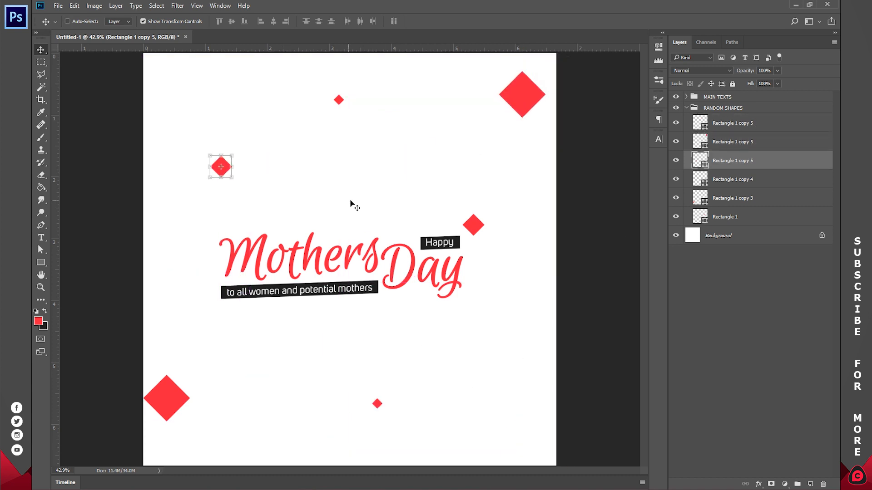
# Step: Group all six diamond layers inside RANDOM SHAPES and name the group REC
pyautogui.click(735, 217)
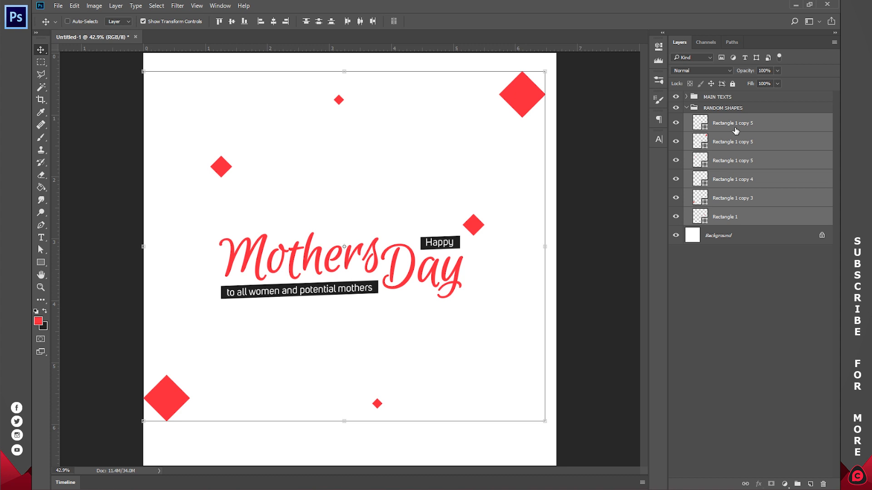
pyautogui.hotkey('ctrl', 'g')
pyautogui.doubleClick(726, 119)
pyautogui.write('REC')
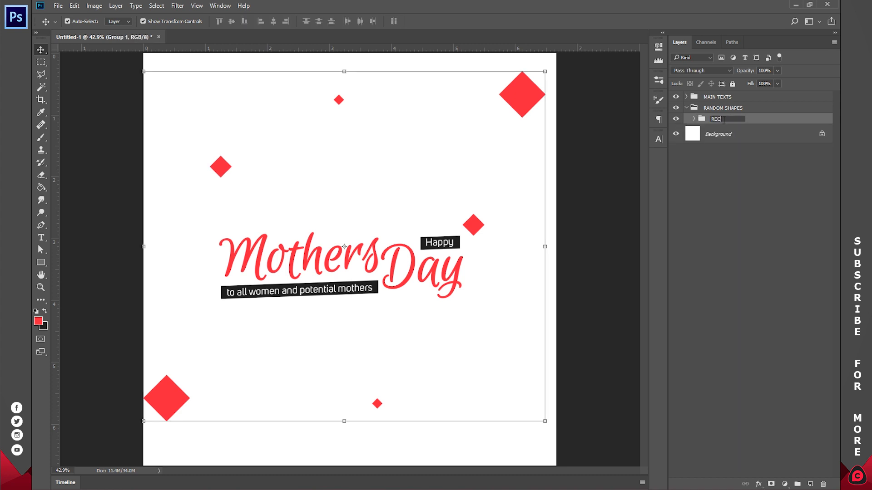
pyautogui.press('Return')
# Step: Create a new group above REC inside RANDOM SHAPES and activate the Ellipse tool
pyautogui.click(797, 484)
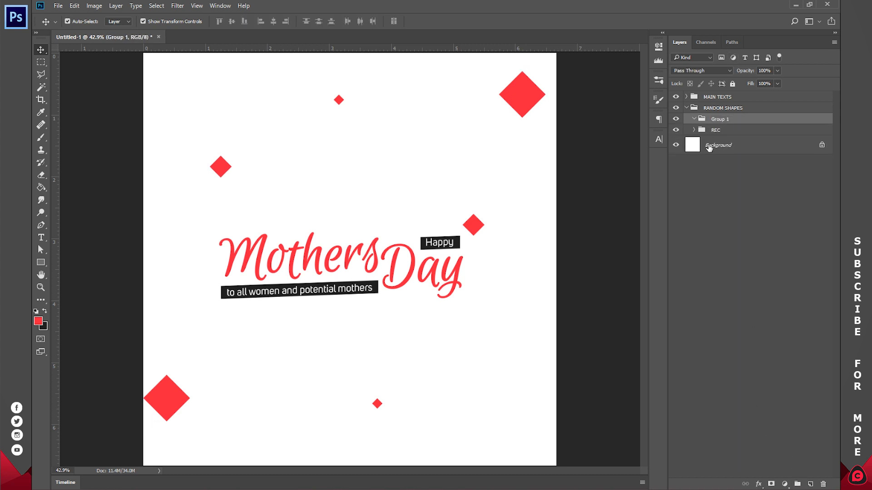
pyautogui.click(40, 262)
pyautogui.click(92, 281)
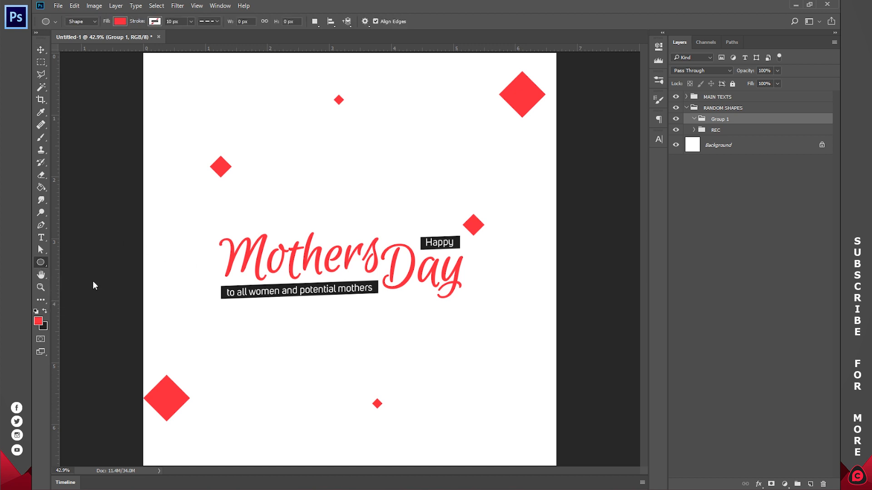
pyautogui.moveTo(337, 168); pyautogui.dragTo(401, 232)
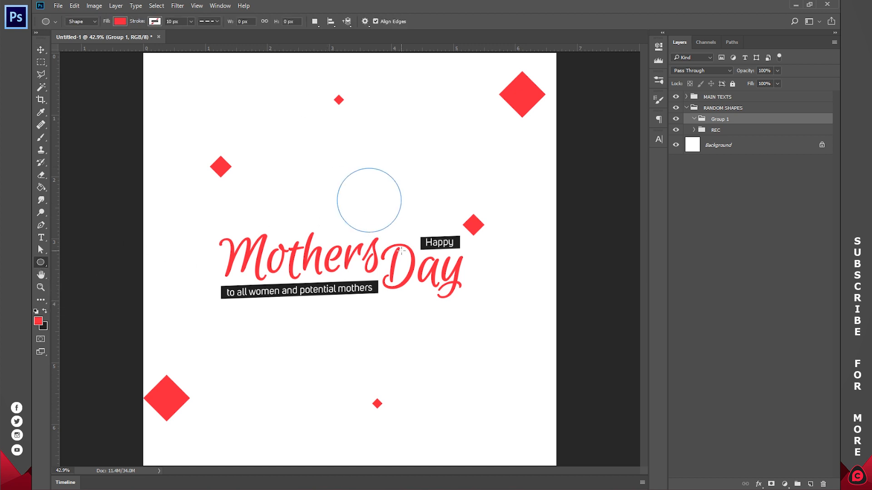
pyautogui.click(659, 48)
pyautogui.hotkey('ctrl', 'z')
# Step: Draw a circle about 620 px wide over the lettering with no fill and a 10 px dashed red stroke
pyautogui.click(118, 21)
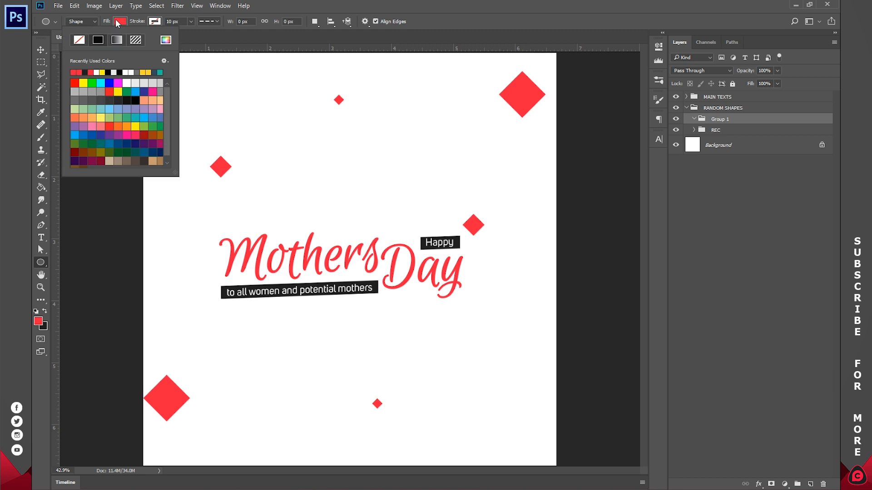
pyautogui.click(79, 41)
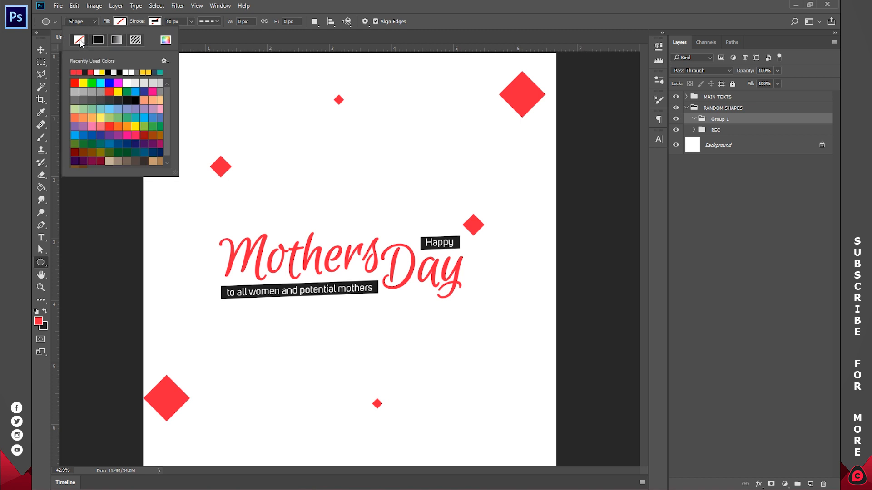
pyautogui.click(151, 23)
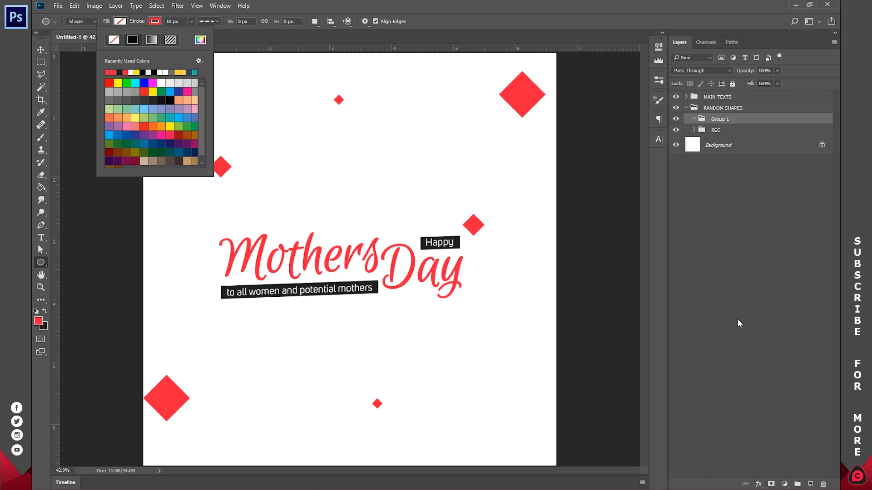
pyautogui.click(788, 270)
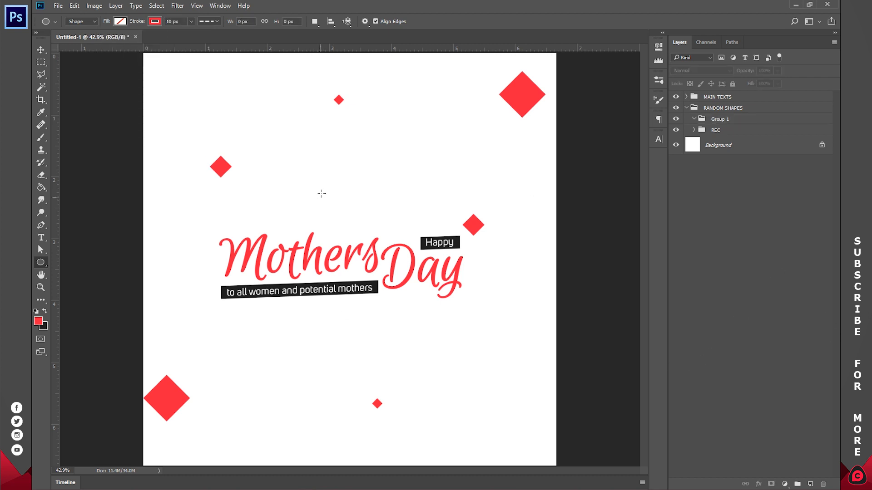
pyautogui.moveTo(309, 172); pyautogui.dragTo(438, 301)
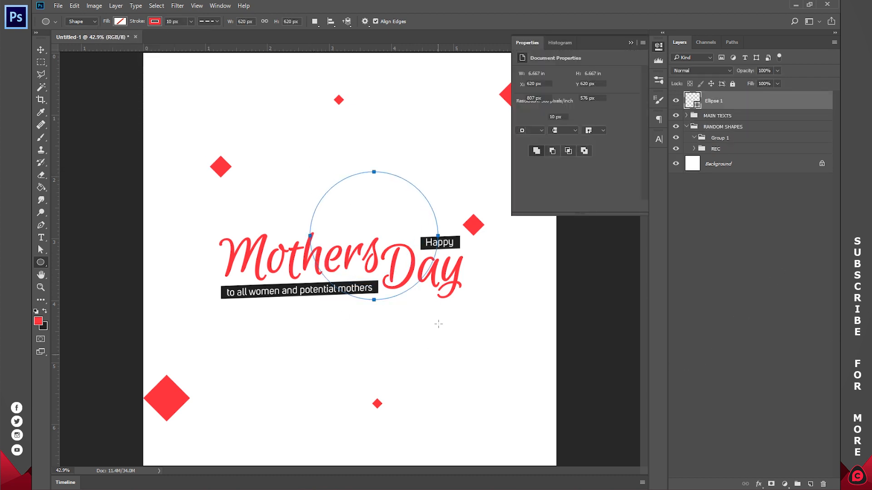
pyautogui.click(658, 47)
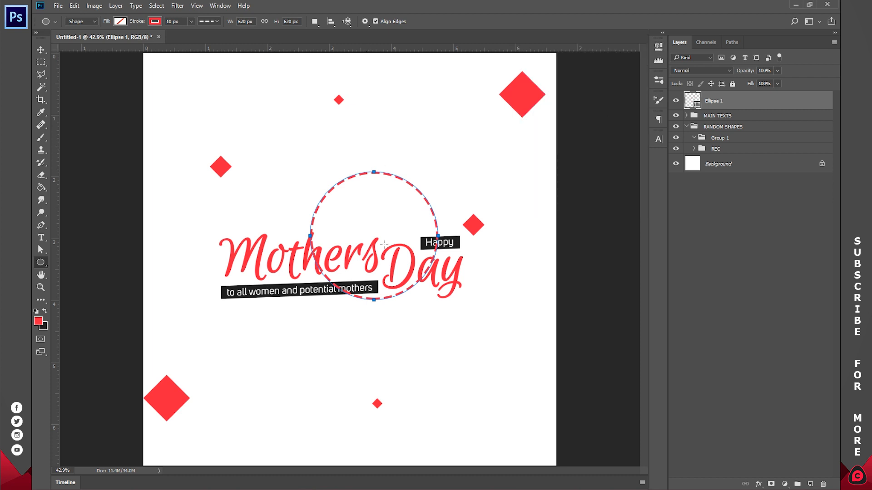
pyautogui.click(204, 21)
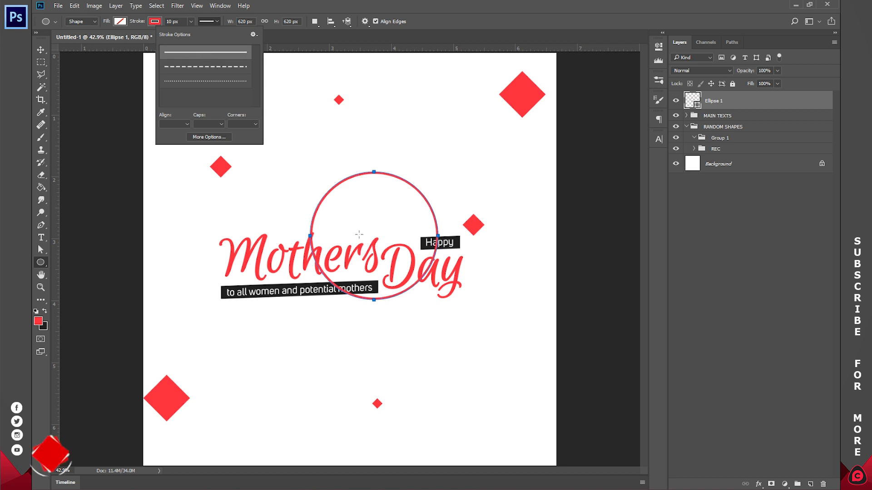
pyautogui.click(200, 67)
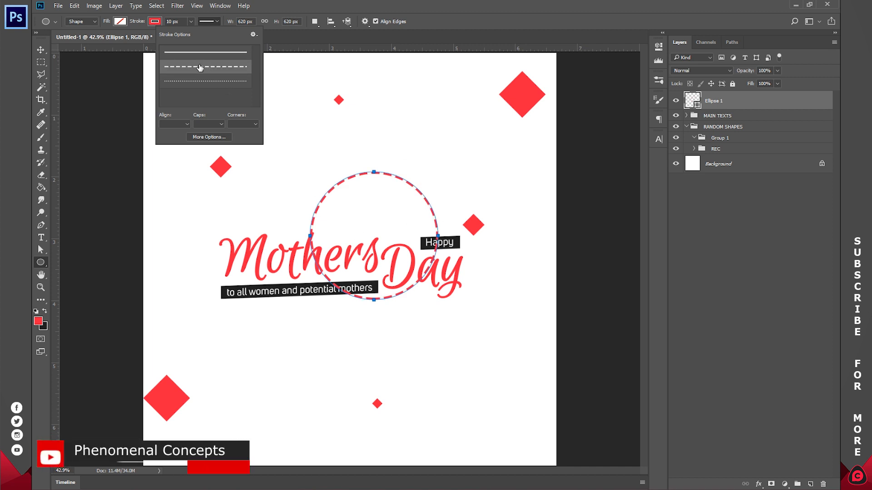
# Step: Scale the dashed circle to 23.71% and place it just below the y of Day
pyautogui.click(45, 54)
pyautogui.click(41, 50)
pyautogui.moveTo(428, 232); pyautogui.dragTo(269, 116)
pyautogui.moveTo(283, 73); pyautogui.dragTo(238, 125)
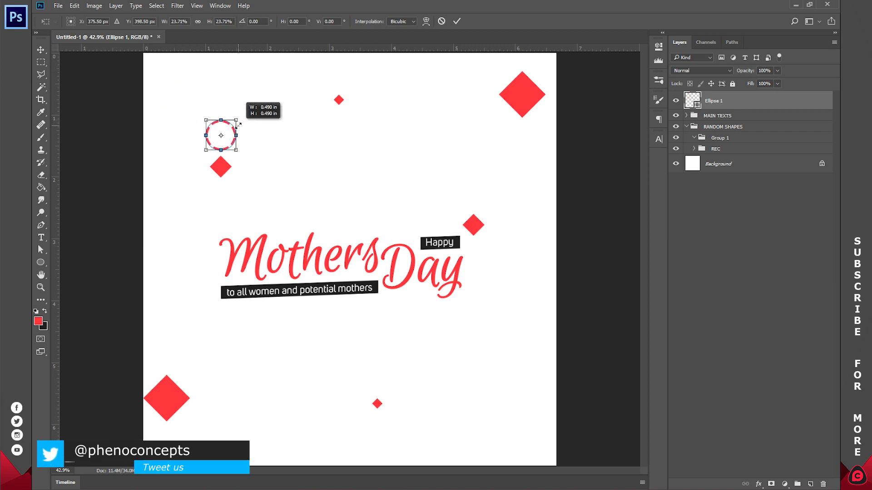
pyautogui.click(457, 23)
pyautogui.moveTo(274, 143); pyautogui.dragTo(502, 307)
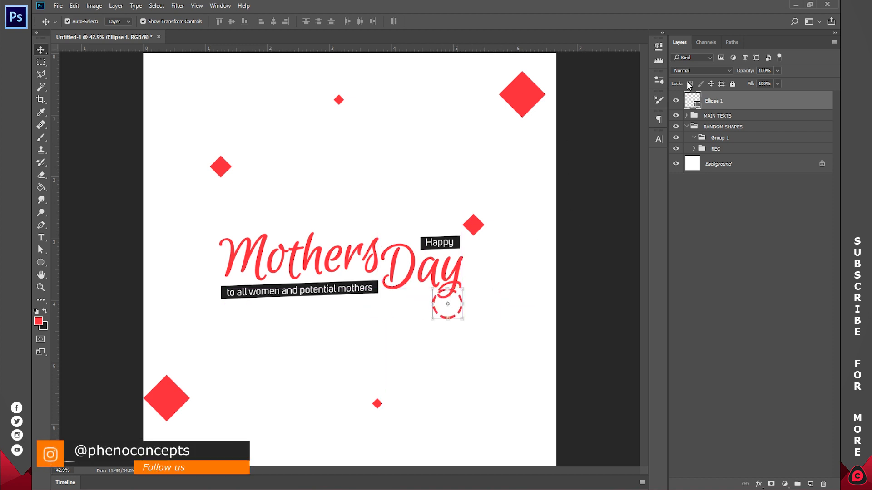
# Step: Try to recolour the dashed circle through its layer colour with #202020 sampled from the Happy label bar
pyautogui.doubleClick(690, 102)
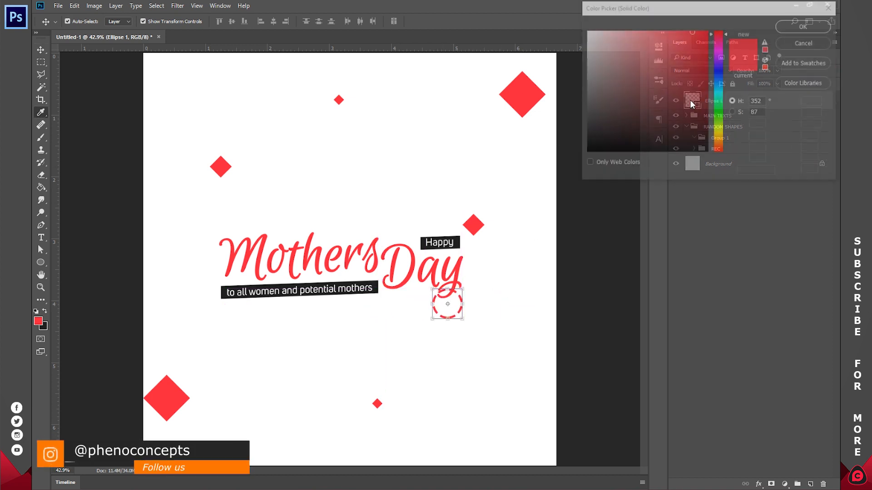
pyautogui.click(457, 245)
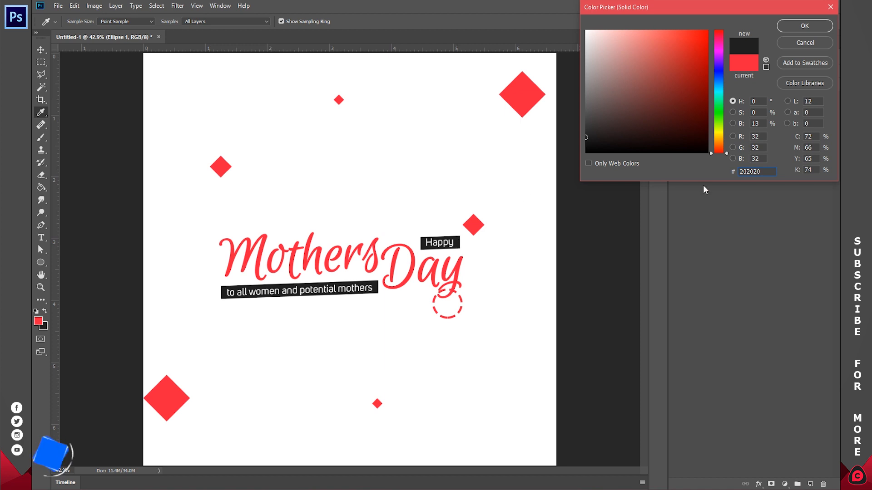
pyautogui.click(800, 26)
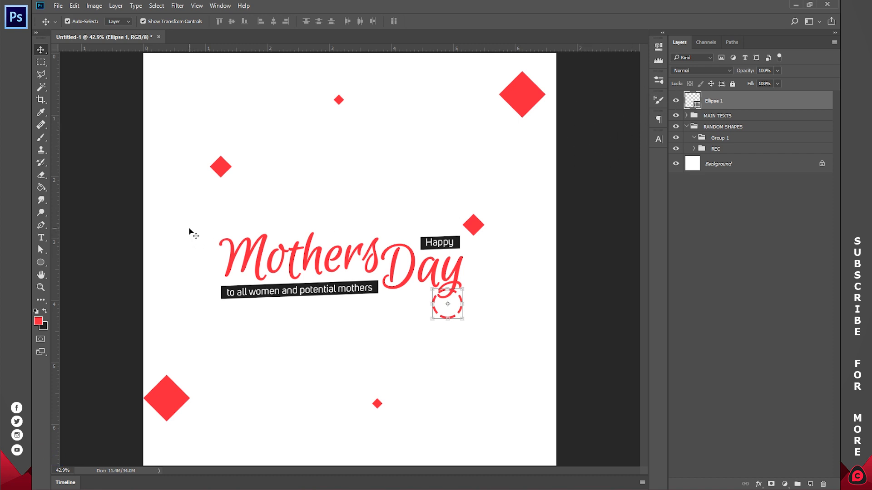
# Step: Change the dashed circle's stroke colour to the recently used near-black of the label bars
pyautogui.press('u')
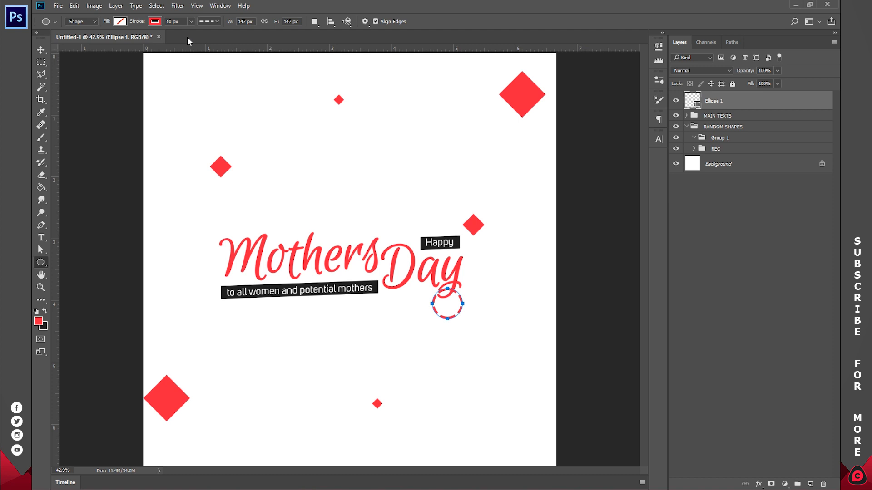
pyautogui.click(155, 22)
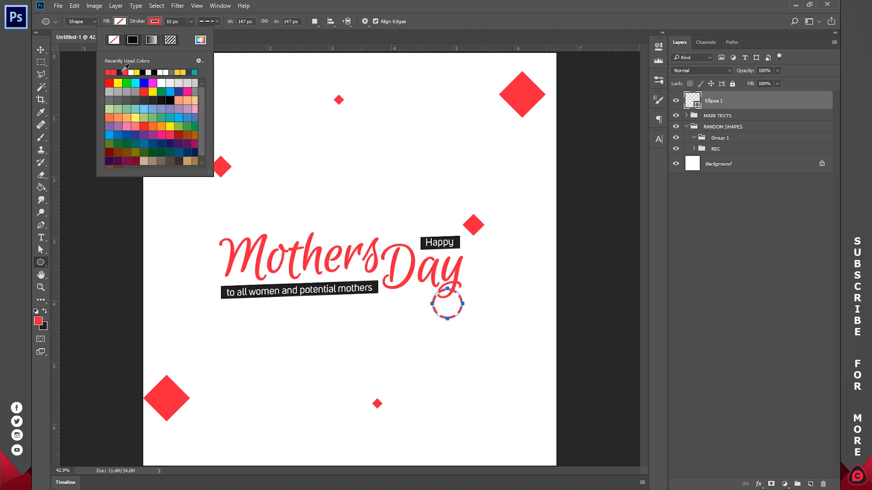
pyautogui.click(120, 72)
pyautogui.click(41, 48)
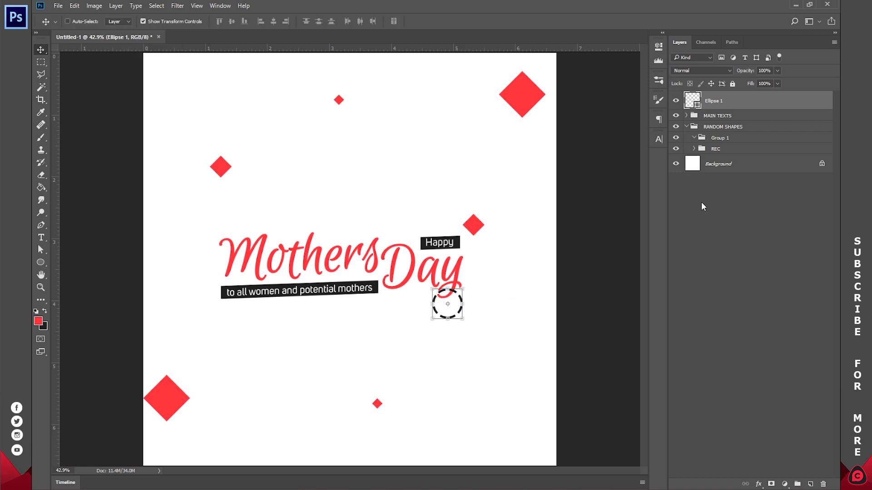
# Step: Move the Ellipse 1 layer into Group 1 and rename that group ELLPISES
pyautogui.moveTo(727, 108); pyautogui.dragTo(723, 136)
pyautogui.doubleClick(720, 119)
pyautogui.write('ELLIPSES')
pyautogui.press('Return')
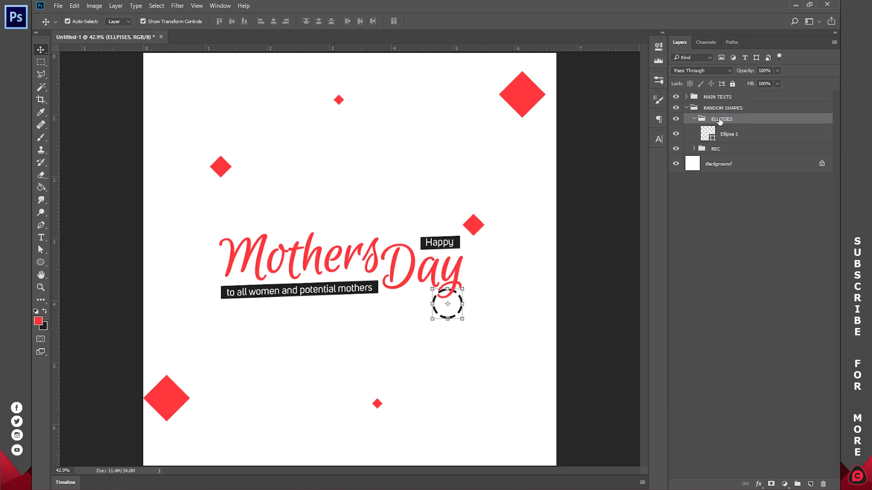
# Step: Duplicate the dashed circle, enlarge the copy and place it partly off the canvas at the bottom-left corner
pyautogui.click(747, 134)
pyautogui.hotkey('ctrl', 'j')
pyautogui.moveTo(501, 342); pyautogui.dragTo(215, 448)
pyautogui.moveTo(158, 451); pyautogui.dragTo(292, 122)
pyautogui.click(457, 22)
# Step: Duplicate the dashed circle again, shrink the copy to a small ring and place it above Mothers, beside the upper-left diamond
pyautogui.hotkey('ctrl', 'j')
pyautogui.moveTo(311, 100); pyautogui.dragTo(278, 138)
pyautogui.click(457, 21)
pyautogui.moveTo(318, 160)
pyautogui.mouseDown()
pyautogui.moveTo(362, 178)
pyautogui.moveTo(308, 173)
pyautogui.mouseUp()
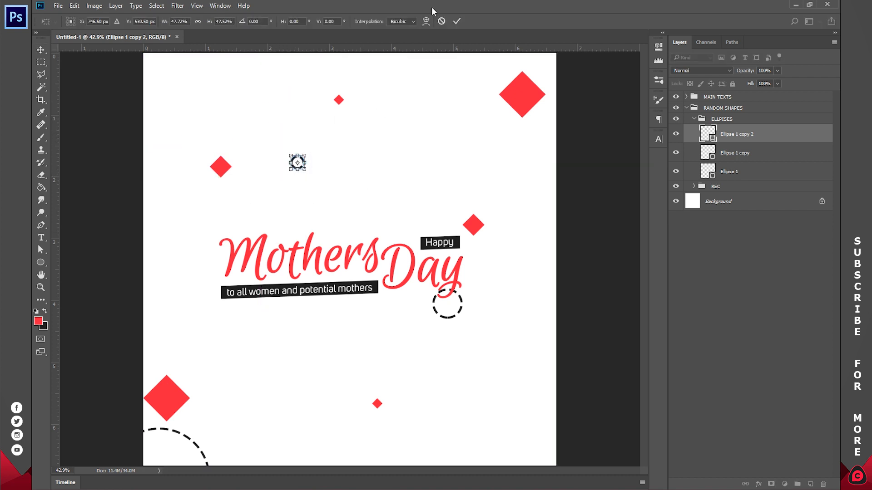
pyautogui.click(456, 21)
# Step: Collapse the ELLPISES group and select it as a whole
pyautogui.click(746, 239)
pyautogui.click(694, 119)
pyautogui.click(740, 119)
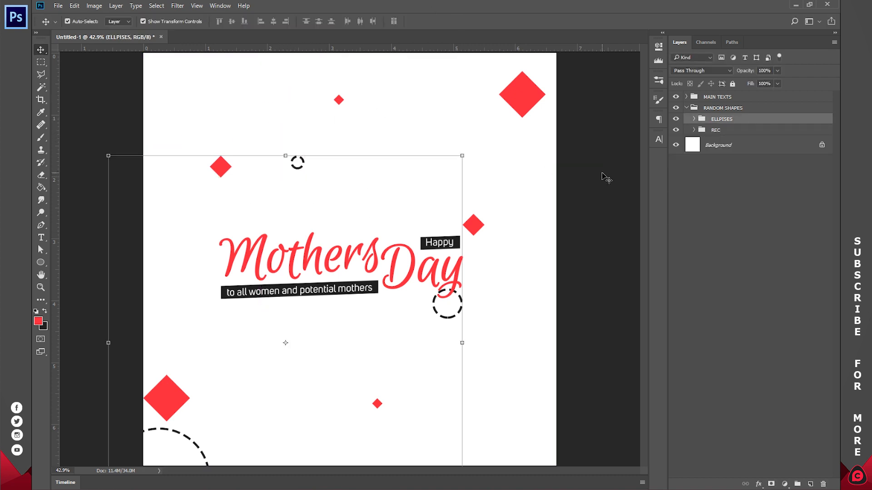
# Step: Recolor the large upper-right diamond and the upper-left diamond to dark #202020, matching the label bar, and collapse the REC group
pyautogui.click(524, 96)
pyautogui.doubleClick(707, 164)
pyautogui.click(472, 183)
pyautogui.click(374, 286)
pyautogui.click(797, 30)
pyautogui.click(221, 167)
pyautogui.doubleClick(707, 182)
pyautogui.click(522, 95)
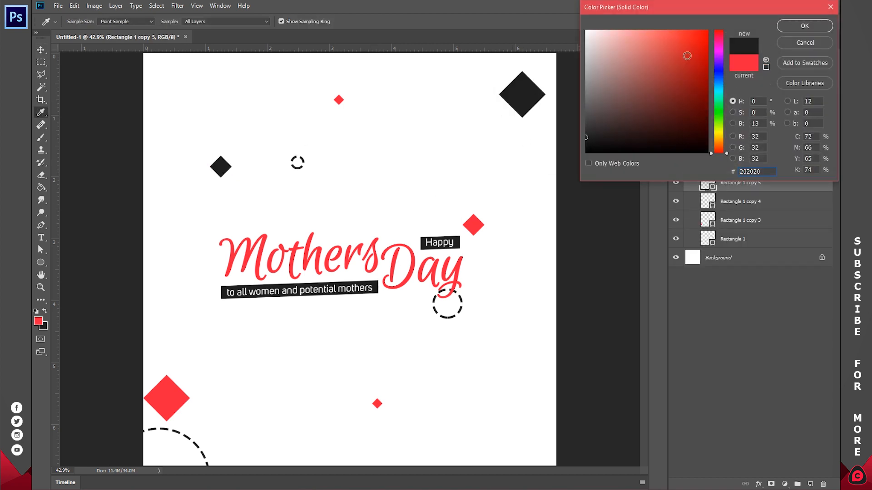
pyautogui.click(799, 29)
pyautogui.click(100, 191)
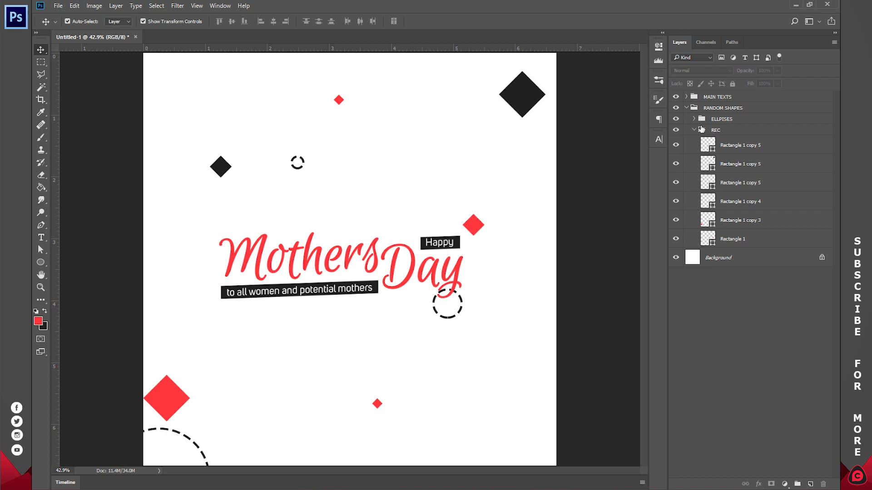
pyautogui.click(694, 131)
# Step: Add a group above ELLPISES and draw a 3-sided dashed polygon about 469 px wide in it, overlapping the lettering
pyautogui.click(731, 119)
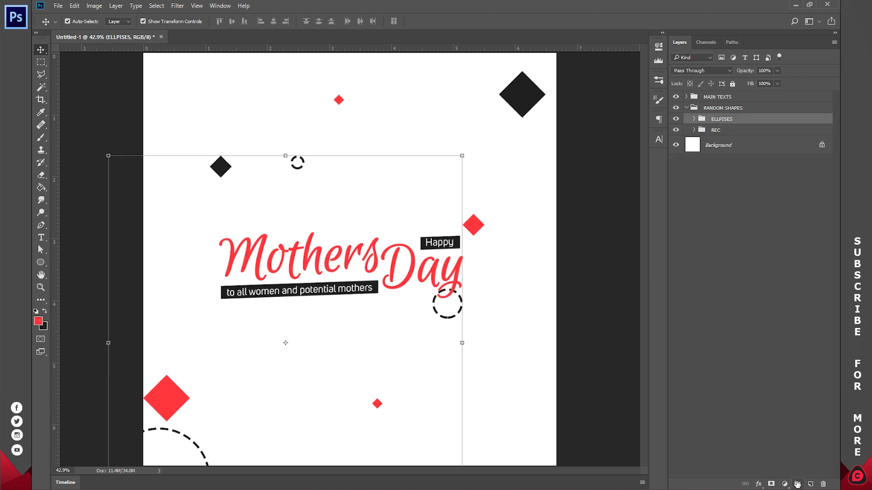
pyautogui.click(798, 484)
pyautogui.click(40, 263)
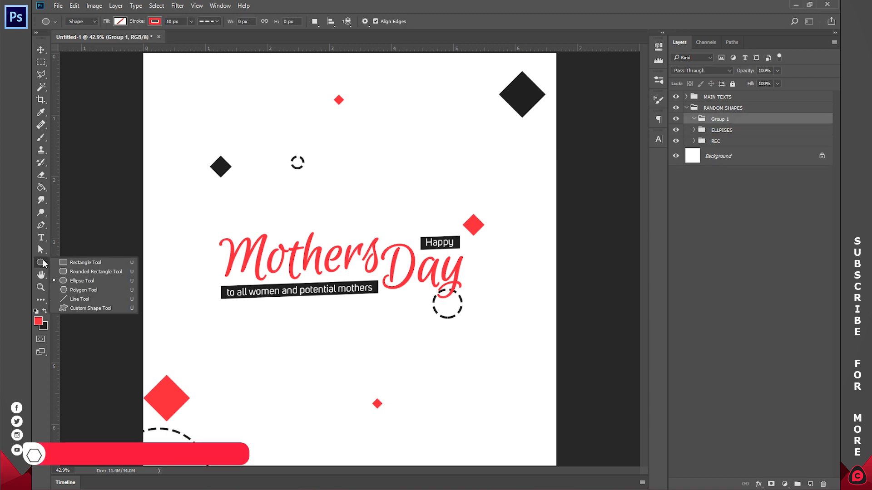
pyautogui.click(102, 289)
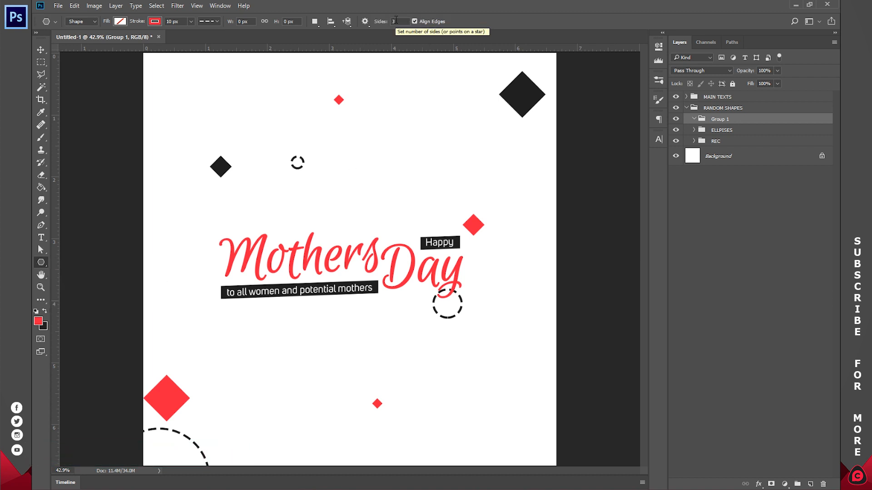
pyautogui.moveTo(373, 186); pyautogui.dragTo(382, 127)
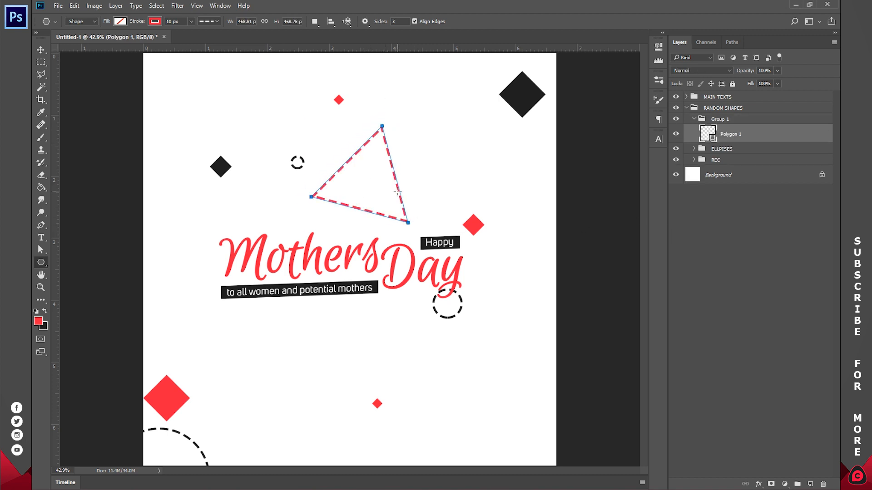
pyautogui.press('v')
pyautogui.moveTo(435, 175); pyautogui.dragTo(434, 230)
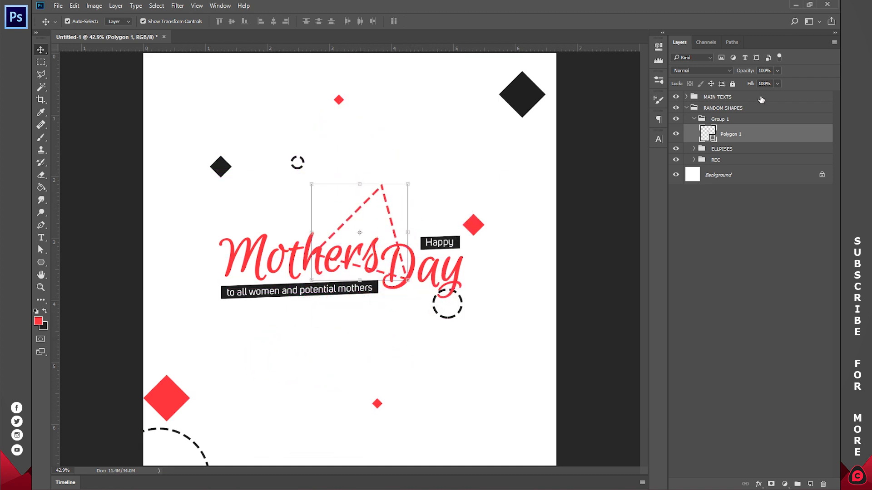
# Step: Change the dashed triangle's stroke from red to the recently used dark color
pyautogui.press('u')
pyautogui.click(155, 21)
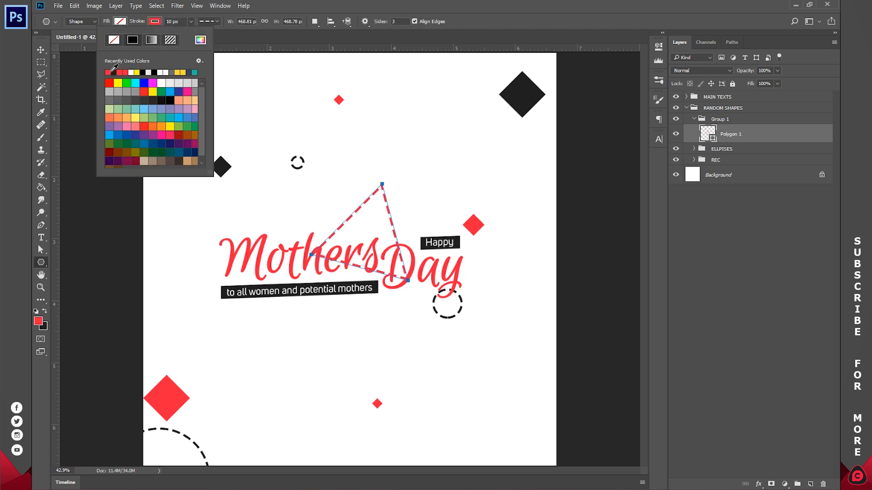
pyautogui.click(117, 71)
pyautogui.click(263, 135)
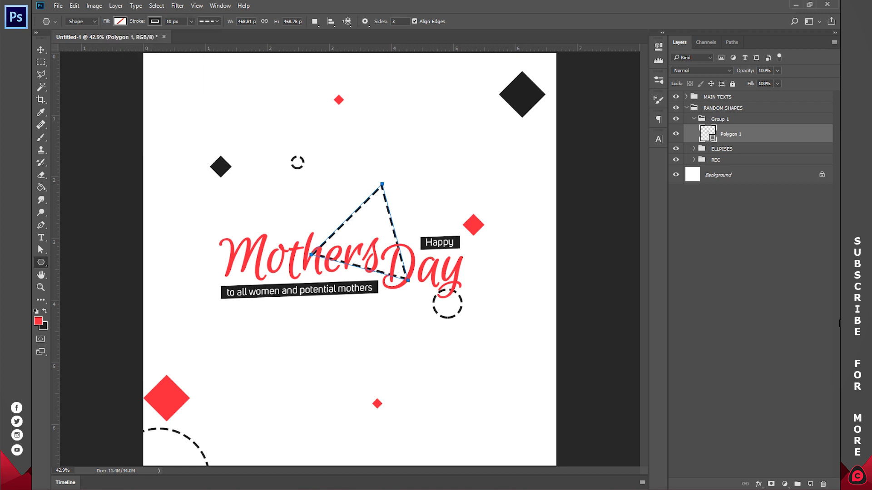
# Step: Move the dashed triangle to the canvas's lower-right corner so it runs partly off the edge
pyautogui.press('v')
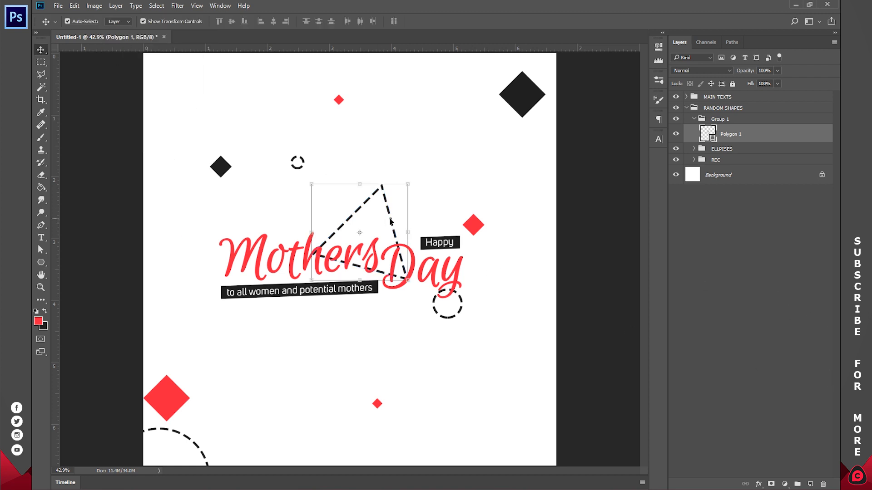
pyautogui.hotkey('ctrl', 't')
pyautogui.moveTo(407, 184); pyautogui.dragTo(563, 416)
pyautogui.click(457, 21)
# Step: Duplicate the triangle into the canvas's upper-left corner, partly off the edge, with a solid dark fill and no stroke
pyautogui.moveTo(541, 450)
pyautogui.mouseDown()
pyautogui.moveTo(610, 488)
pyautogui.moveTo(529, 434)
pyautogui.moveTo(525, 417)
pyautogui.moveTo(149, 62)
pyautogui.moveTo(150, 75)
pyautogui.mouseUp()
pyautogui.press('Return')
pyautogui.hotkey('ctrl', 'j')
pyautogui.press('u')
pyautogui.click(155, 21)
pyautogui.click(108, 39)
pyautogui.click(120, 21)
pyautogui.click(79, 73)
pyautogui.click(40, 50)
# Step: Collapse Group 1 and rename it TRIANGLE
pyautogui.click(693, 118)
pyautogui.doubleClick(721, 119)
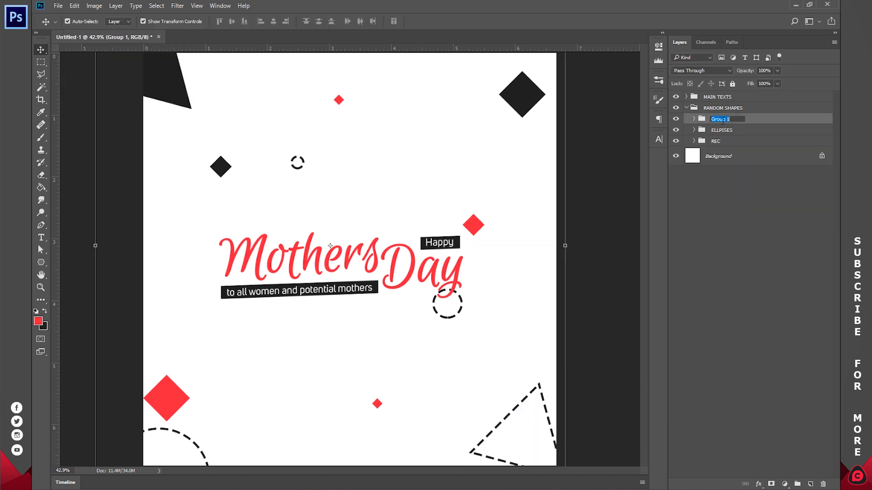
pyautogui.write('TRIANGLE')
# Step: Duplicate the dashed circles, placing a medium one near the top-left triangle, a larger one above Day and a small ring between the lower diamonds
pyautogui.click(694, 130)
pyautogui.hotkey('ctrl', 'j')
pyautogui.hotkey('ctrl', 't')
pyautogui.rightClick(405, 213)
pyautogui.click(430, 356)
pyautogui.moveTo(372, 318); pyautogui.dragTo(430, 218)
pyautogui.moveTo(243, 218); pyautogui.dragTo(304, 100)
pyautogui.click(745, 163)
pyautogui.moveTo(521, 329); pyautogui.dragTo(477, 373)
pyautogui.moveTo(448, 399); pyautogui.dragTo(453, 50)
pyautogui.click(458, 21)
pyautogui.click(745, 145)
pyautogui.moveTo(423, 107); pyautogui.dragTo(371, 427)
pyautogui.click(745, 164)
pyautogui.moveTo(470, 212); pyautogui.dragTo(447, 258)
# Step: Give the large circle above Day a solid dark fill without a stroke and collapse the ELLPISES group
pyautogui.click(693, 119)
pyautogui.click(694, 168)
pyautogui.click(694, 168)
pyautogui.click(736, 201)
pyautogui.click(121, 22)
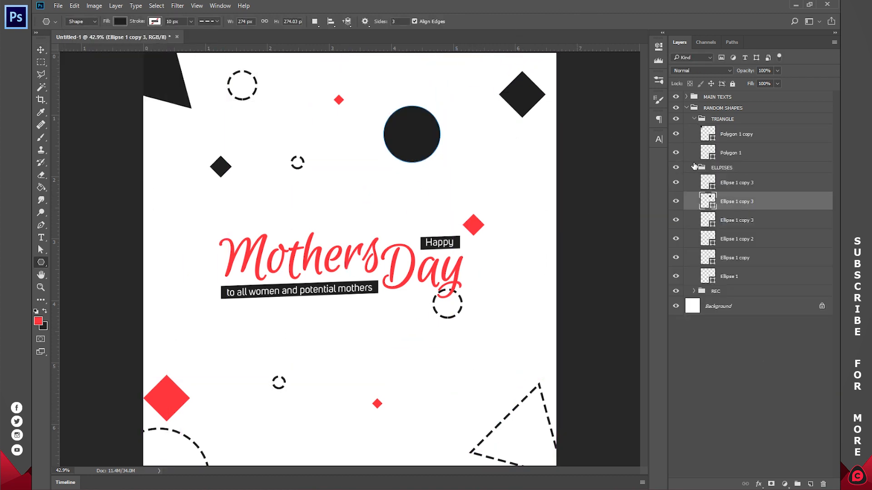
pyautogui.click(694, 168)
# Step: Duplicate both triangles as small copies, the solid one below the long label bar and the dashed one beside Mothers, and collapse TRIANGLE
pyautogui.hotkey('ctrl', 'j')
pyautogui.press('v')
pyautogui.click(738, 134)
pyautogui.moveTo(513, 77); pyautogui.dragTo(374, 344)
pyautogui.moveTo(429, 376); pyautogui.dragTo(373, 355)
pyautogui.click(738, 153)
pyautogui.moveTo(327, 374); pyautogui.dragTo(315, 336)
pyautogui.press('Return')
pyautogui.moveTo(342, 336); pyautogui.dragTo(214, 282)
pyautogui.click(736, 299)
pyautogui.click(694, 119)
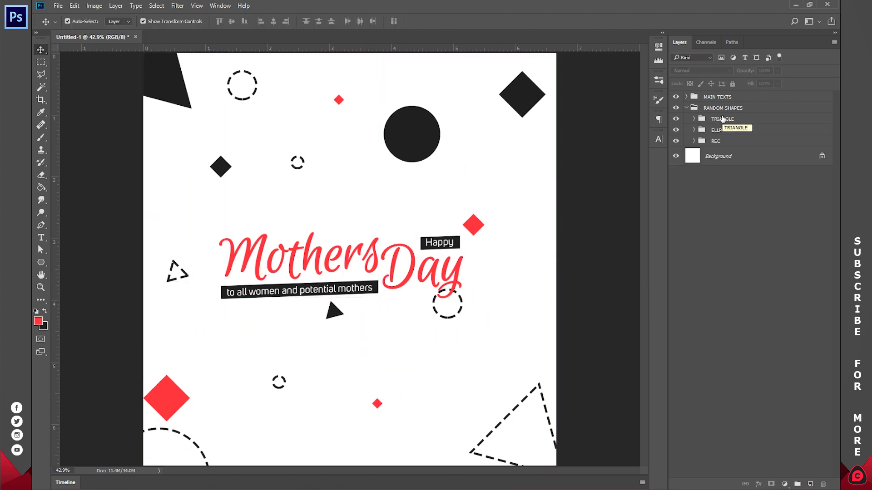
# Step: Draw a heart about 542 by 472 px above the lettering with the Custom Shape tool
pyautogui.click(41, 263)
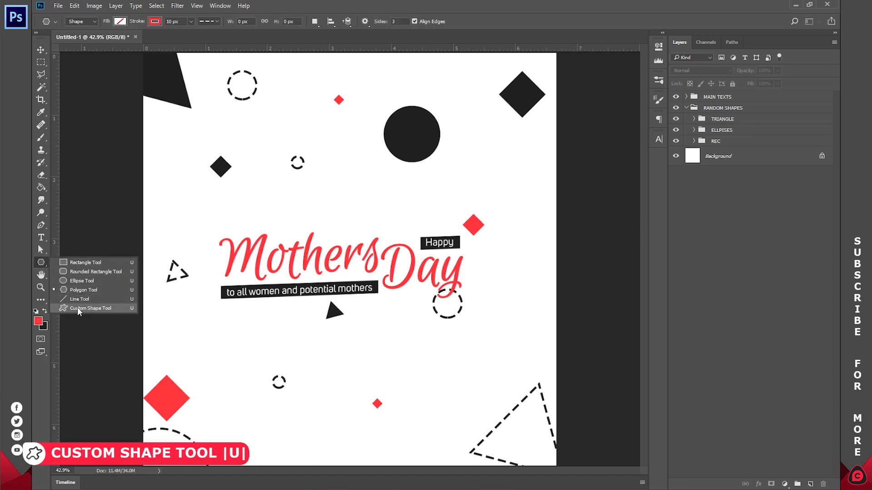
pyautogui.click(77, 308)
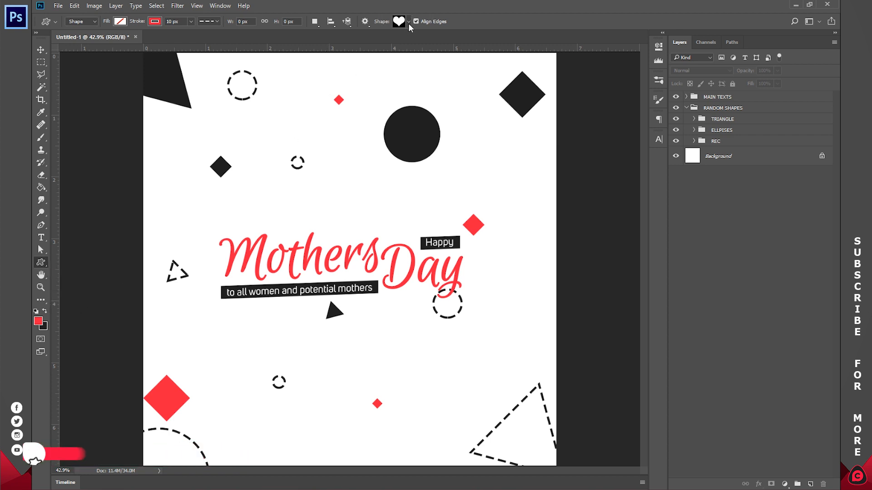
pyautogui.click(408, 22)
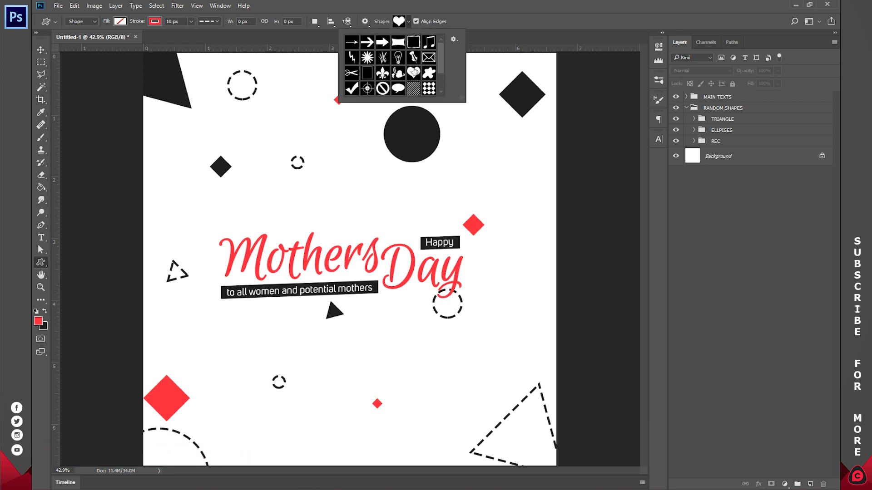
pyautogui.moveTo(439, 67); pyautogui.dragTo(441, 86)
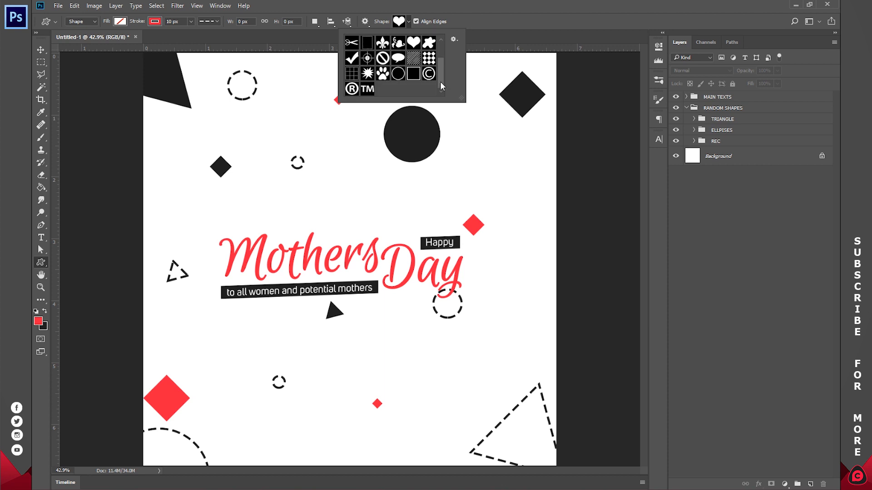
pyautogui.scroll(2, 439, 80)
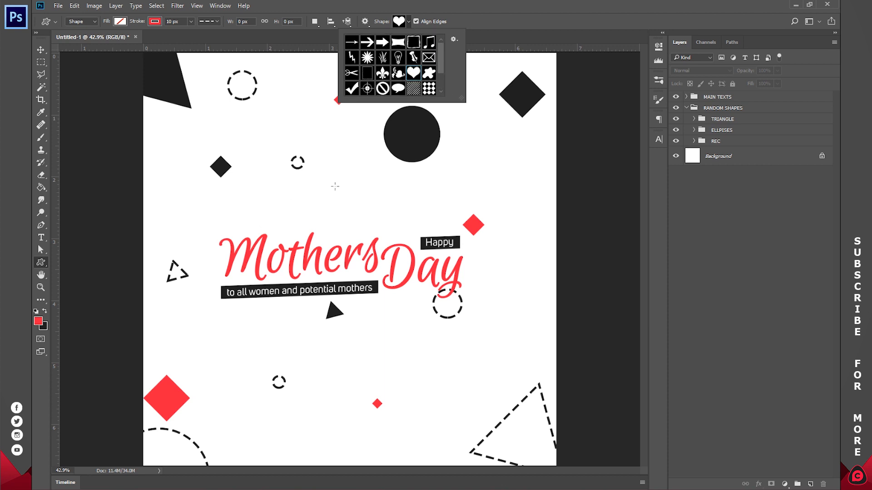
pyautogui.moveTo(332, 161); pyautogui.dragTo(444, 263)
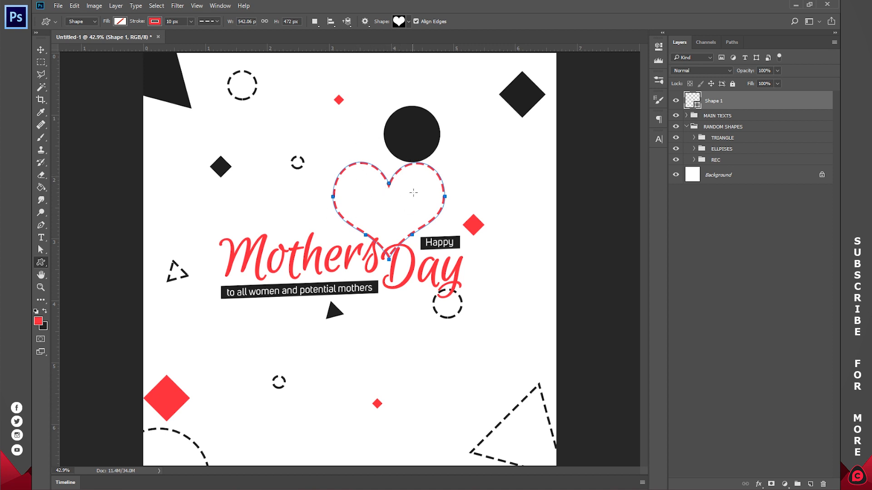
# Step: Change the heart's dashed outline to a solid red line
pyautogui.click(154, 23)
pyautogui.click(113, 41)
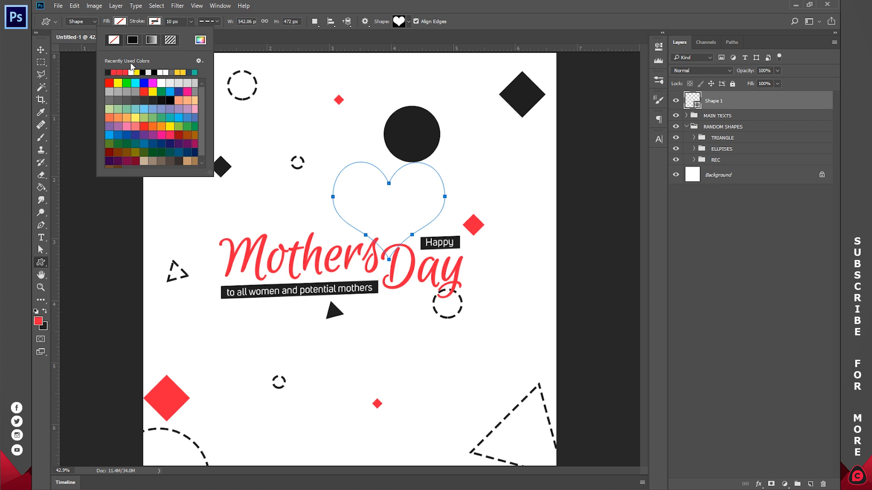
pyautogui.click(133, 41)
pyautogui.click(208, 22)
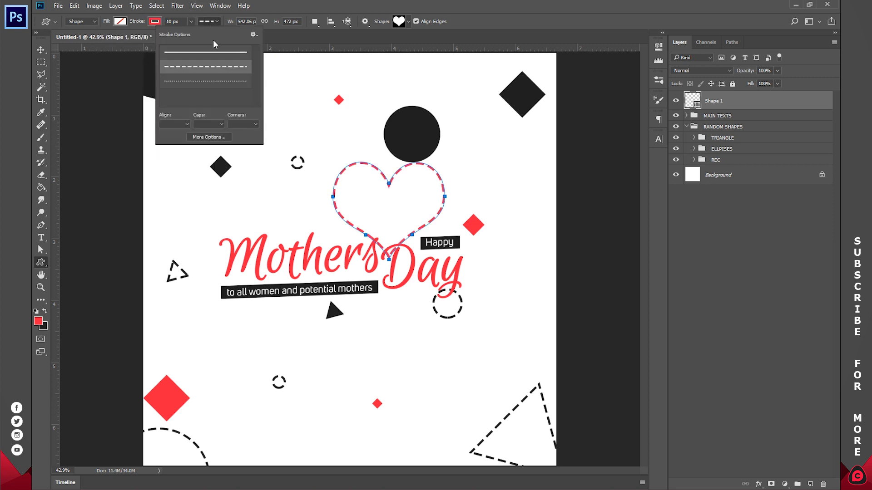
pyautogui.click(173, 55)
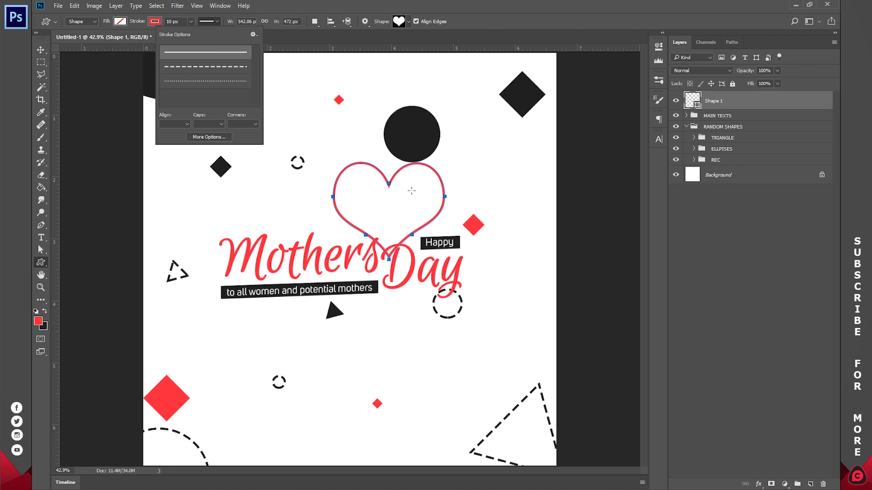
# Step: Scale the heart down and place it just above the end of Mothers
pyautogui.click(41, 50)
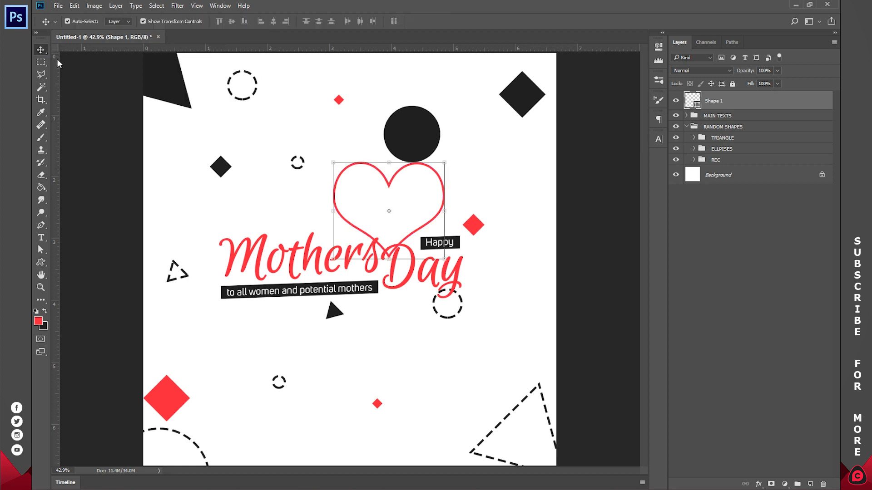
pyautogui.moveTo(444, 160); pyautogui.dragTo(381, 216)
pyautogui.click(456, 21)
# Step: Shrink the heart further, tilt it to follow the lettering's slant, set it on the s of Mothers and deselect it
pyautogui.press('z')
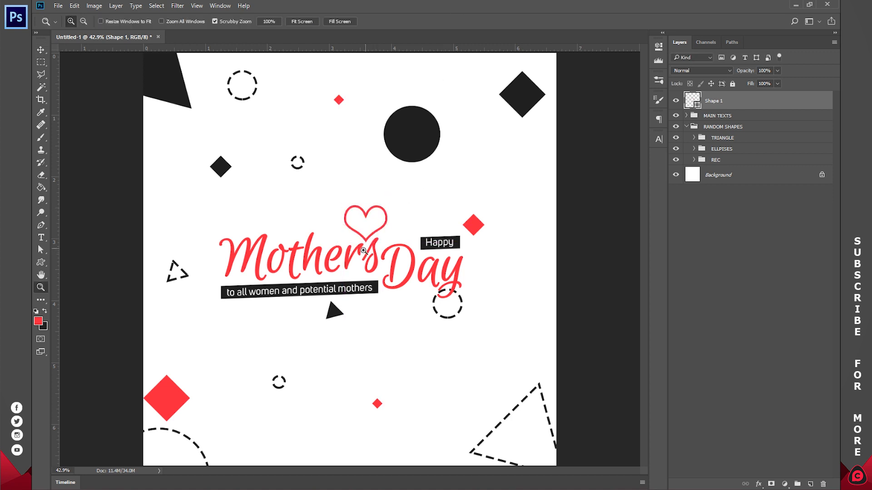
pyautogui.click(363, 249)
pyautogui.click(360, 237)
pyautogui.click(368, 222)
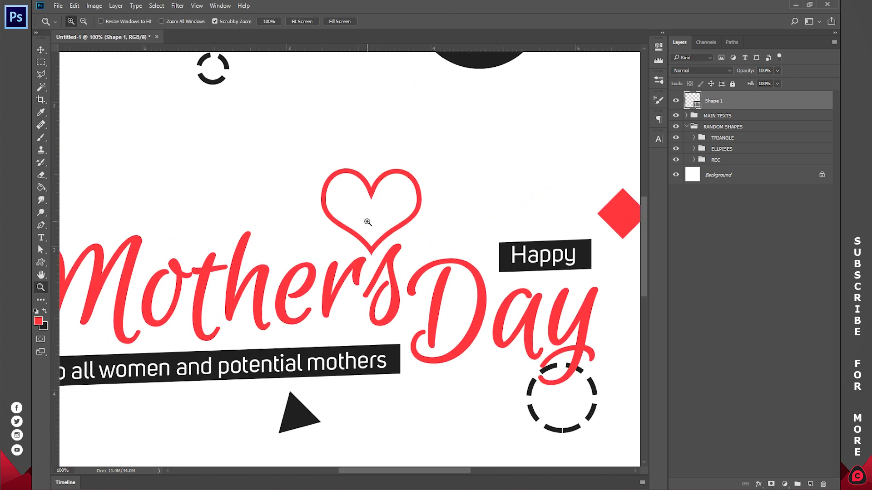
pyautogui.press('v')
pyautogui.moveTo(422, 168); pyautogui.dragTo(387, 195)
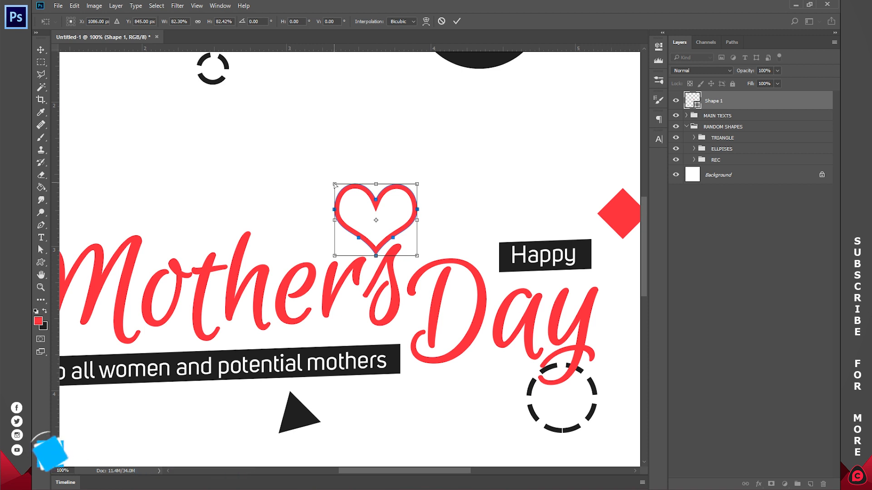
pyautogui.moveTo(335, 185); pyautogui.dragTo(348, 204)
pyautogui.moveTo(335, 256); pyautogui.dragTo(342, 246)
pyautogui.press('Return')
pyautogui.press('z')
pyautogui.click(302, 21)
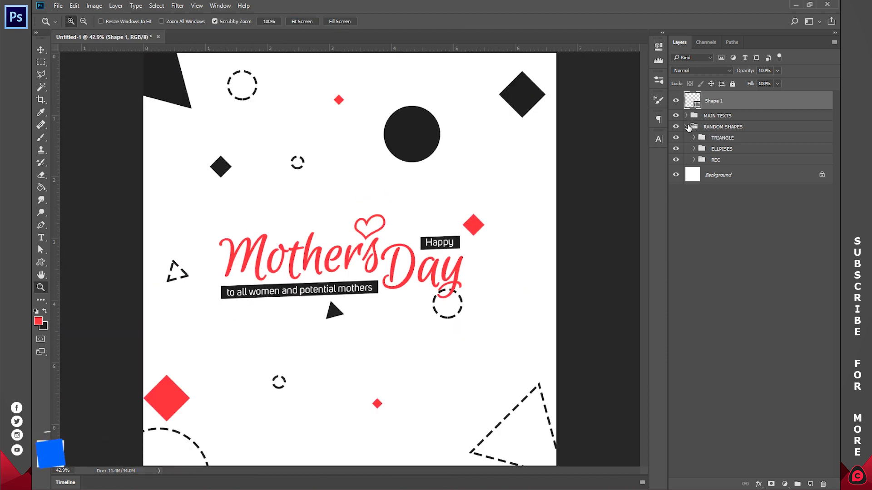
pyautogui.click(703, 231)
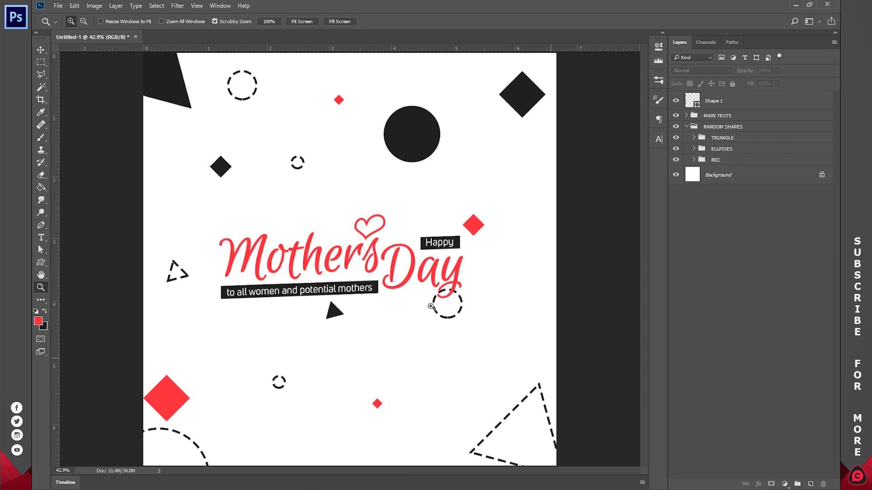
# Step: Expand the shape groups and rasterize all polygon layers in the TRIANGLE group
pyautogui.click(693, 160)
pyautogui.click(694, 149)
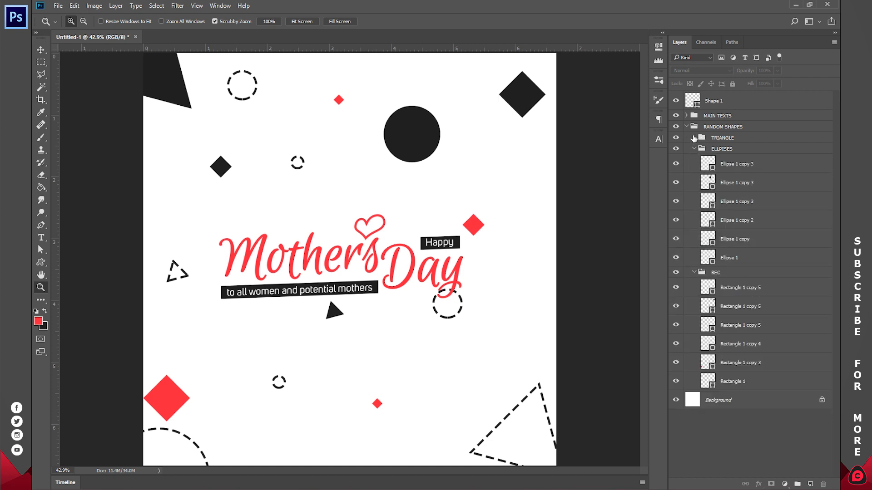
pyautogui.click(694, 138)
pyautogui.click(747, 208)
pyautogui.keyDown('shift'); pyautogui.click(749, 154); pyautogui.keyUp('shift')
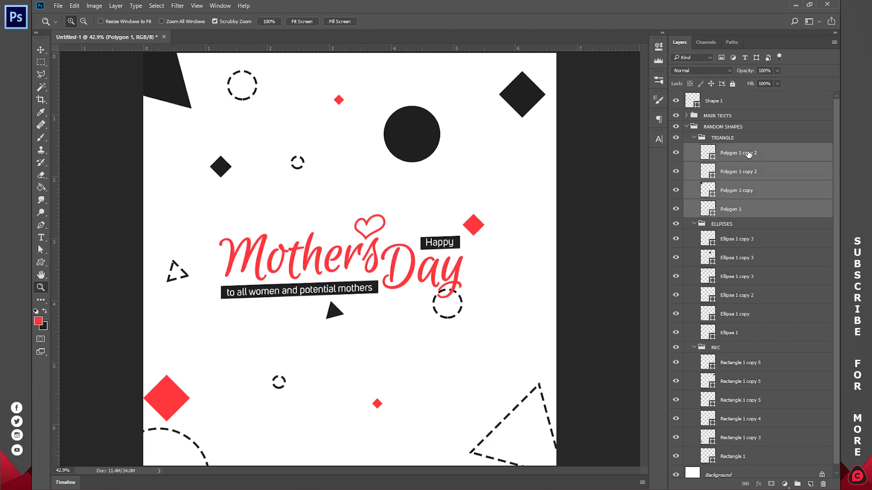
pyautogui.rightClick(734, 155)
pyautogui.click(672, 216)
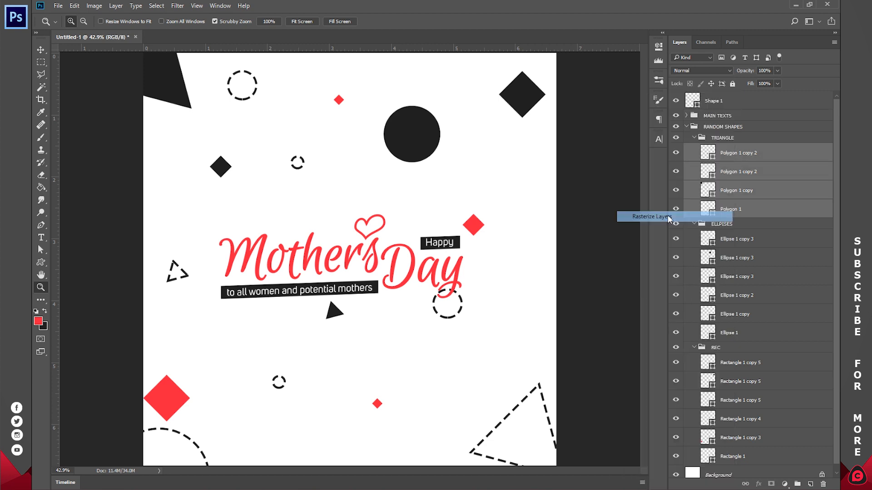
# Step: Rasterize all ellipse layers in the ELLPISES group
pyautogui.click(738, 239)
pyautogui.keyDown('shift'); pyautogui.click(738, 334); pyautogui.keyUp('shift')
pyautogui.rightClick(738, 335)
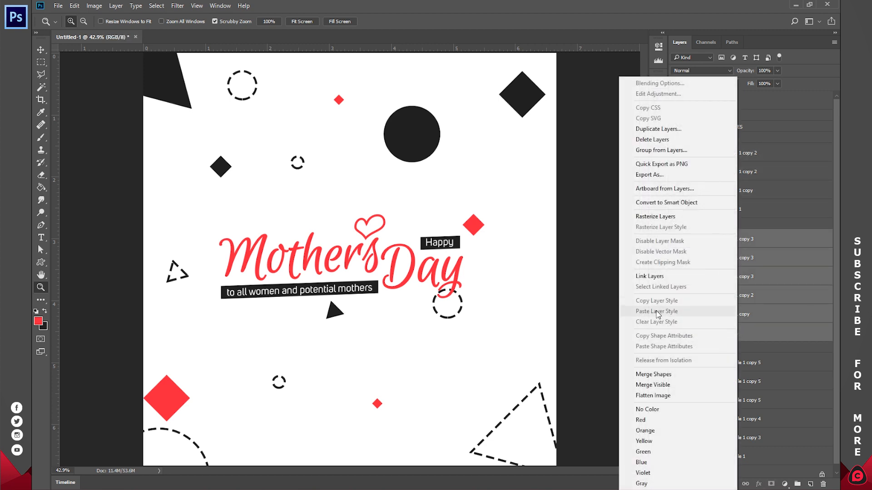
pyautogui.click(682, 216)
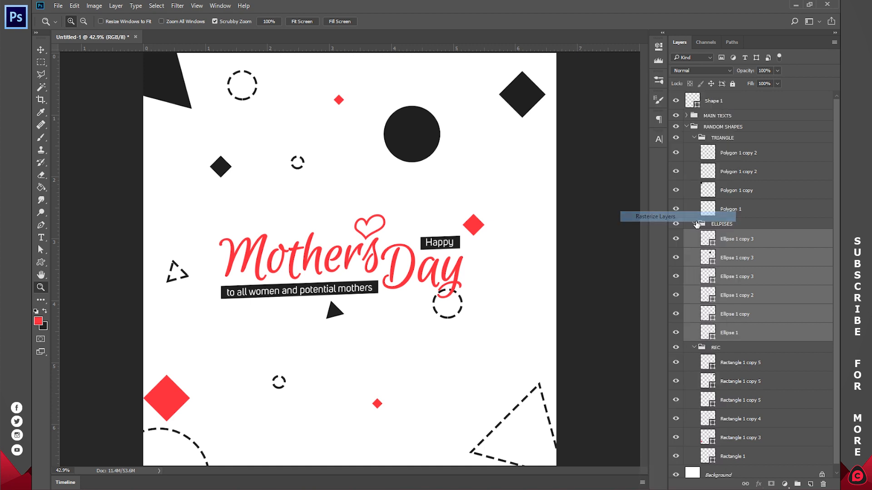
# Step: Rasterize all rectangle layers in the REC group, collapse the shape groups and deselect the layers
pyautogui.click(746, 361)
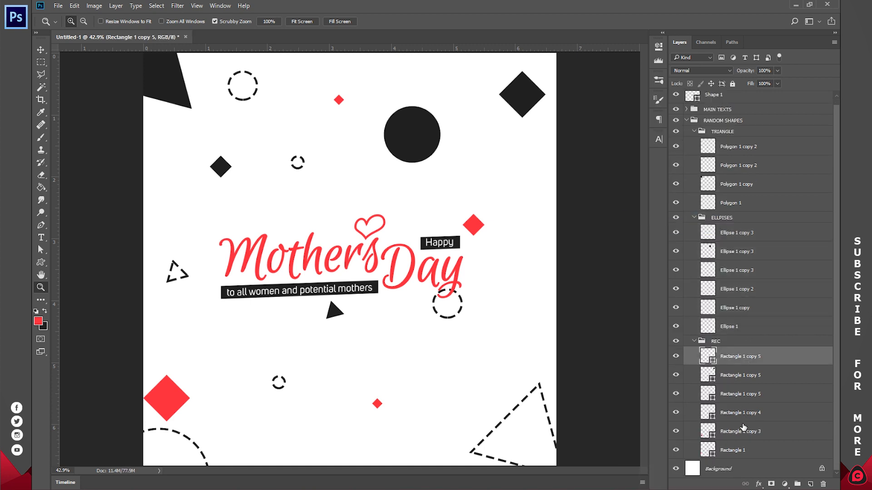
pyautogui.keyDown('shift'); pyautogui.click(743, 449); pyautogui.keyUp('shift')
pyautogui.rightClick(734, 387)
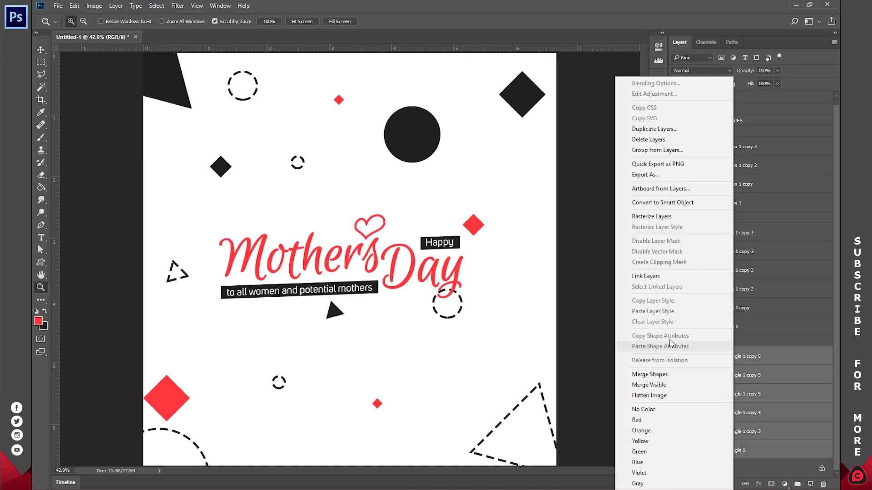
pyautogui.click(660, 217)
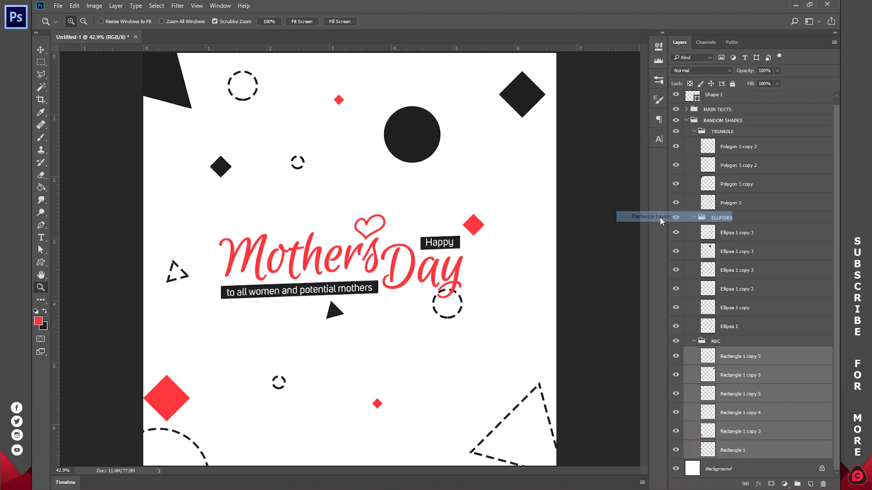
pyautogui.click(694, 218)
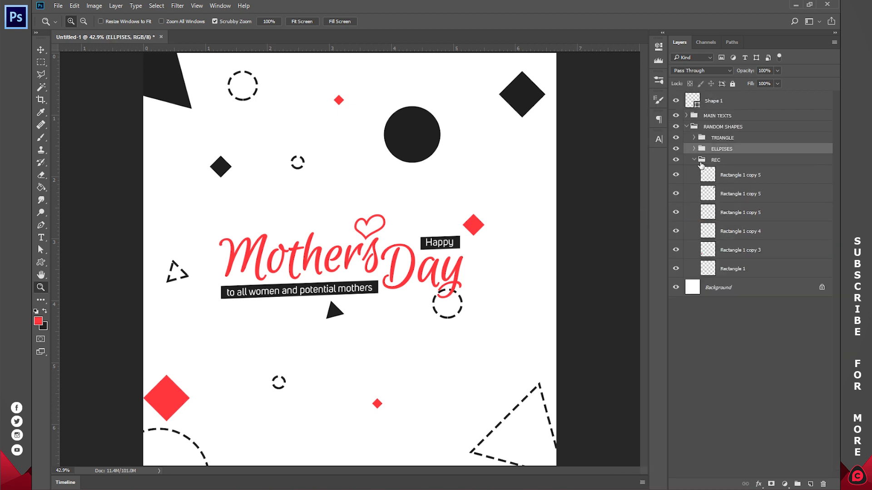
pyautogui.click(693, 160)
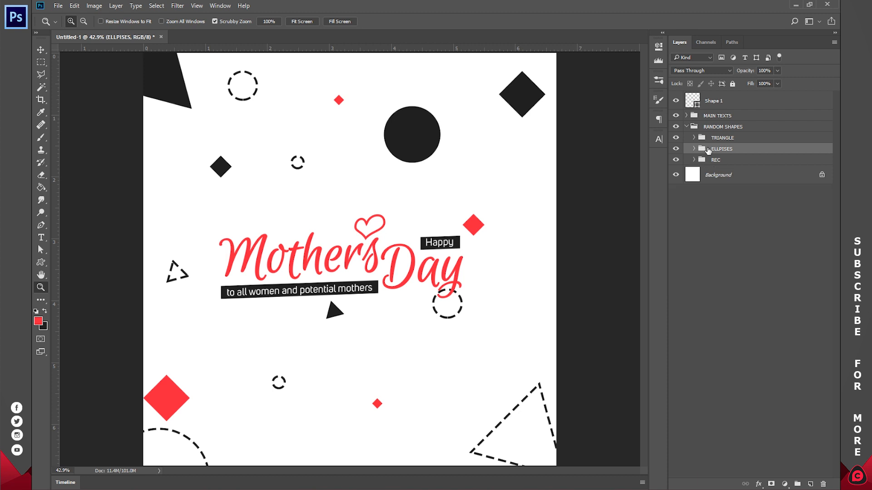
pyautogui.click(726, 264)
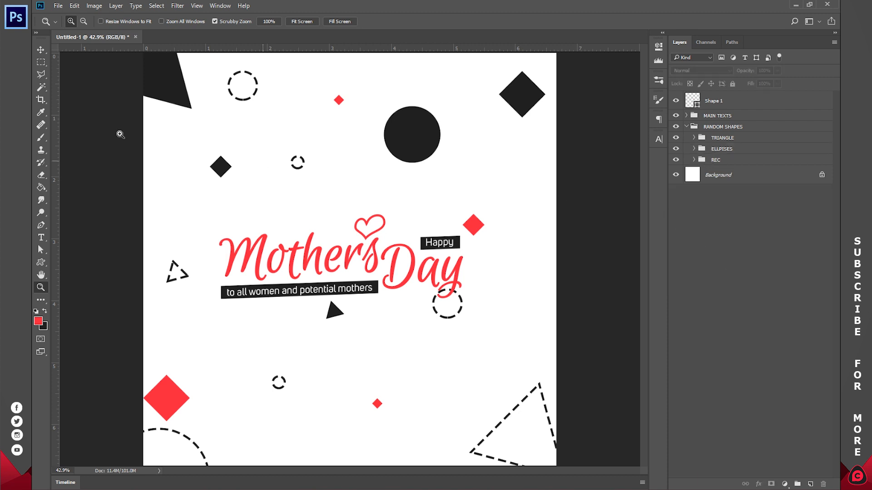
# Step: Apply a Gaussian Blur with a 5.0 pixel radius to the large dark triangle in the canvas's upper-left corner
pyautogui.click(39, 50)
pyautogui.click(164, 74)
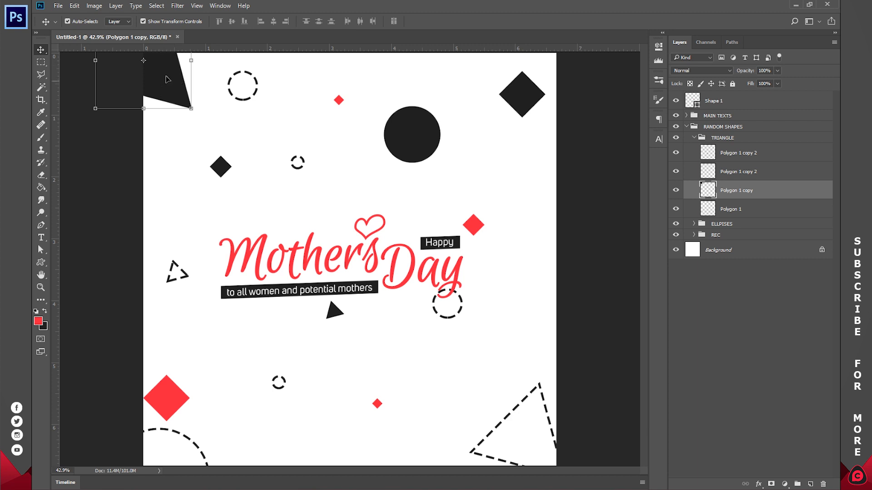
pyautogui.click(177, 5)
pyautogui.moveTo(180, 113)
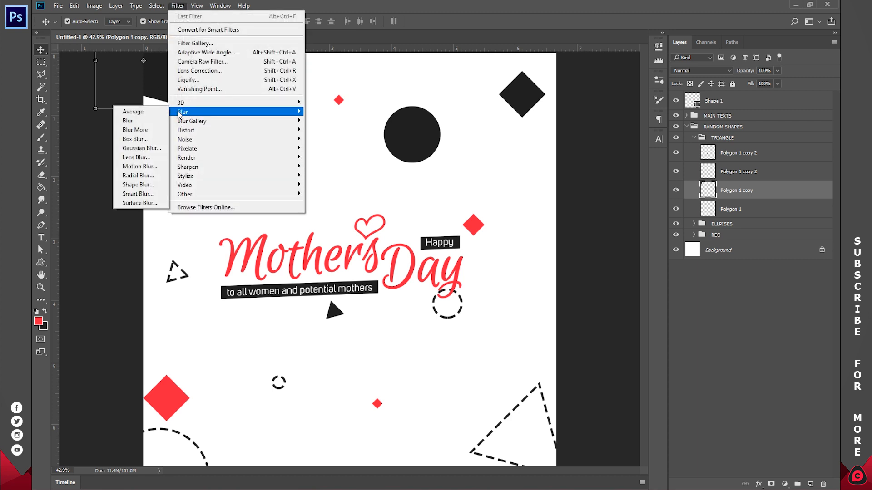
pyautogui.click(142, 148)
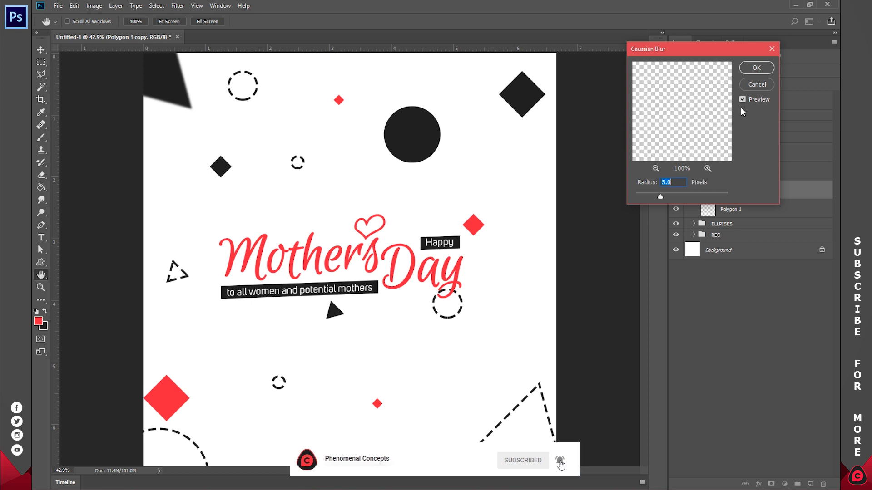
pyautogui.press('Return')
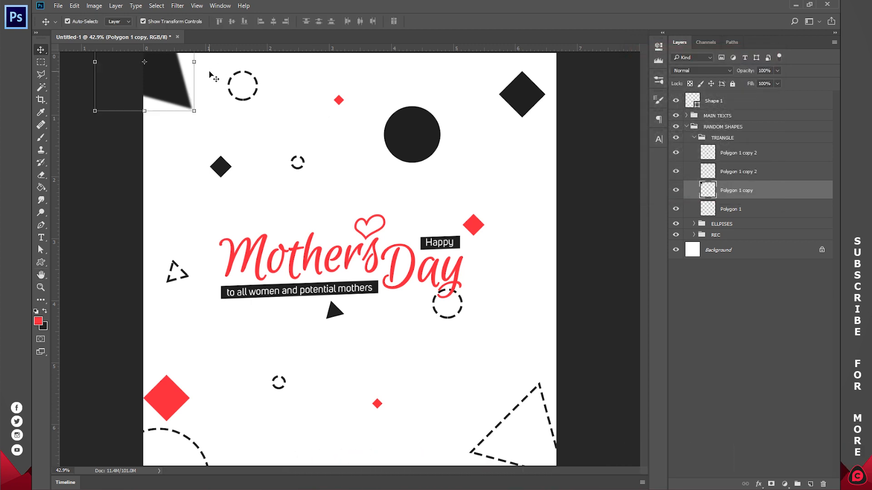
# Step: Reapply the last blur to the dark corner triangle to soften its edges further
pyautogui.press('ctrl')
pyautogui.hotkey('ctrl', 'alt', 'f')
pyautogui.hotkey('ctrl', 'alt', 'f')
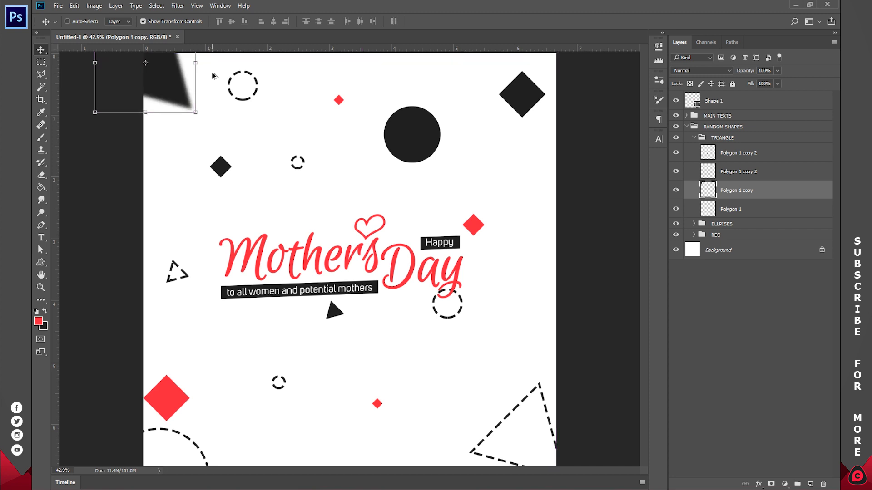
pyautogui.hotkey('ctrl', 'alt', 'f')
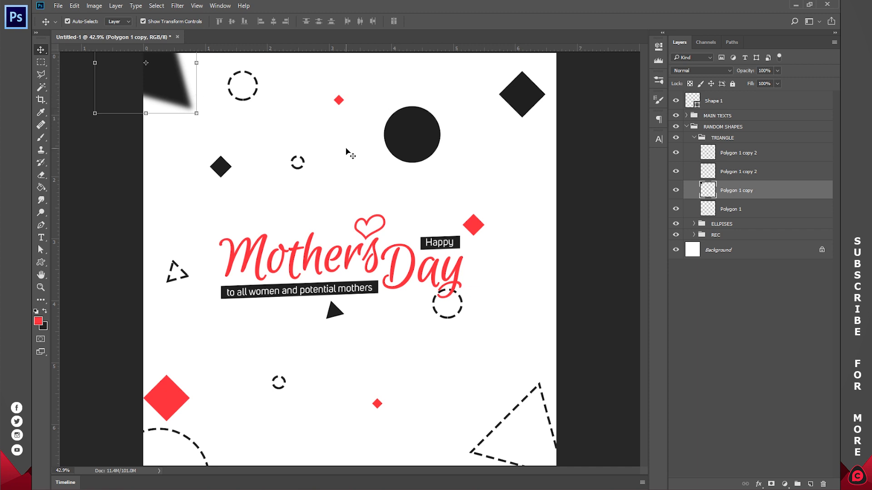
# Step: Apply the same blur to the large dashed triangle and the large dark diamond at the canvas's right edge
pyautogui.click(535, 392)
pyautogui.click(534, 393)
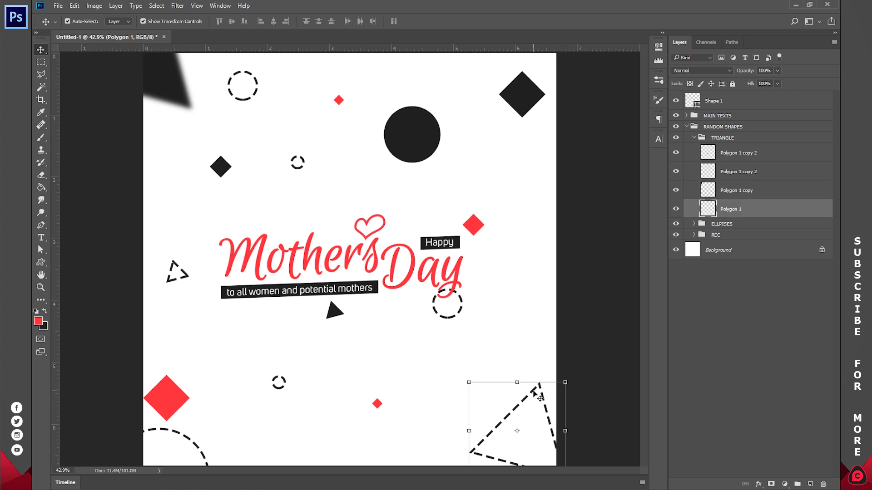
pyautogui.hotkey('ctrl', 'f')
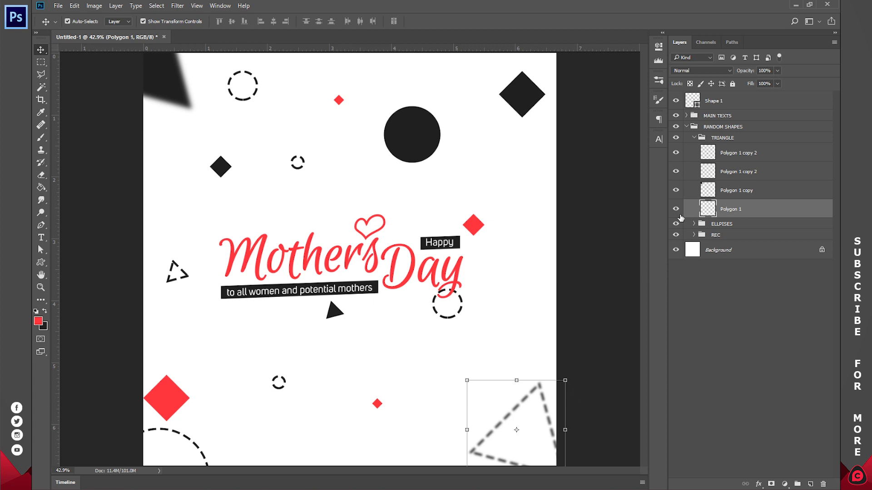
pyautogui.keyDown('ctrl'); pyautogui.click(536, 99); pyautogui.keyUp('ctrl')
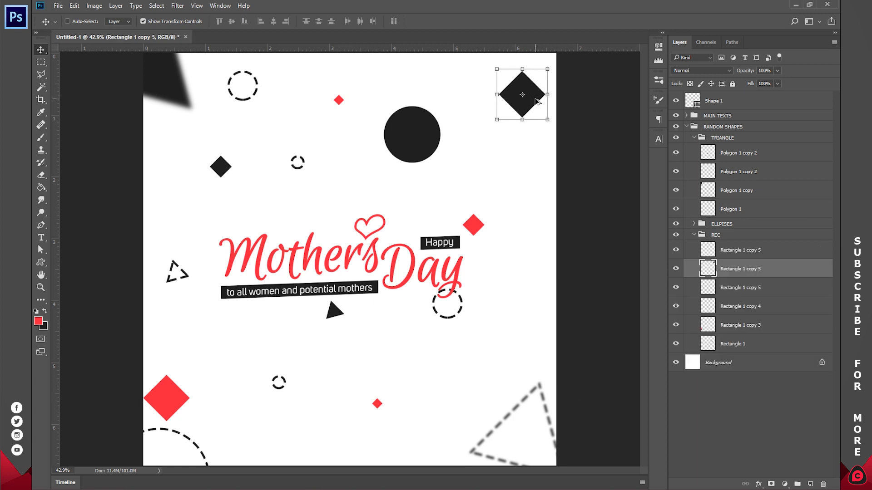
pyautogui.hotkey('ctrl', 'f')
# Step: Blur the large dark circle, shrink it to less than half its size and place it lower, above the lettering
pyautogui.keyDown('ctrl'); pyautogui.click(413, 134); pyautogui.keyUp('ctrl')
pyautogui.hotkey('ctrl', 'f')
pyautogui.moveTo(442, 104); pyautogui.dragTo(411, 170)
# Step: Blur the large red diamond, enlarge it to about 107% and move it up and inward from the canvas edge
pyautogui.keyDown('ctrl'); pyautogui.click(180, 399); pyautogui.keyUp('ctrl')
pyautogui.hotkey('ctrl', 'f')
pyautogui.moveTo(179, 399); pyautogui.dragTo(230, 369)
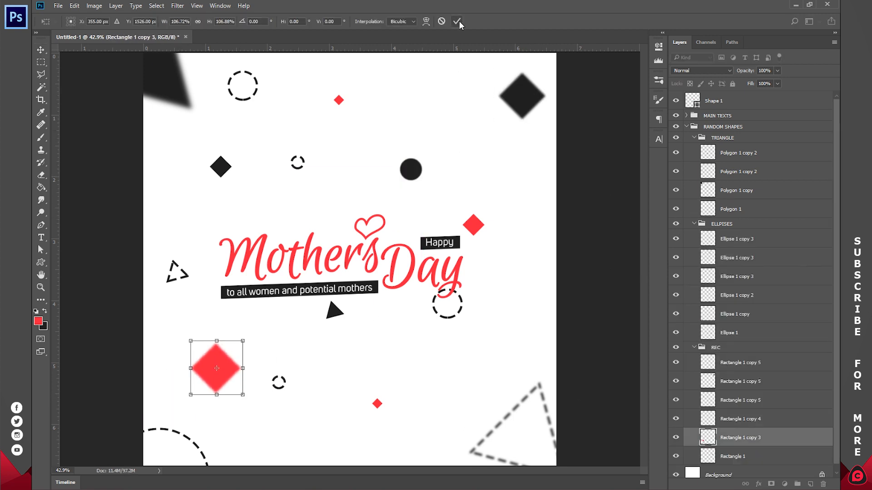
pyautogui.click(461, 21)
# Step: Apply the same blur to the large dashed arc in the lower-left corner and the dashed circle near the upper edge
pyautogui.keyDown('ctrl'); pyautogui.click(191, 440); pyautogui.keyUp('ctrl')
pyautogui.hotkey('ctrl', 'alt', 'f')
pyautogui.keyDown('ctrl'); pyautogui.click(263, 88); pyautogui.keyUp('ctrl')
pyautogui.keyDown('ctrl'); pyautogui.click(257, 89); pyautogui.keyUp('ctrl')
pyautogui.hotkey('ctrl', 'alt', 'f')
pyautogui.hotkey('ctrl', 'space')
pyautogui.hotkey('ctrl', 'alt', 'f')
pyautogui.press('z')
# Step: Collapse the TRIANGLE, ELLPISES, REC and RANDOM SHAPES groups and deselect all layers
pyautogui.click(695, 224)
pyautogui.click(694, 138)
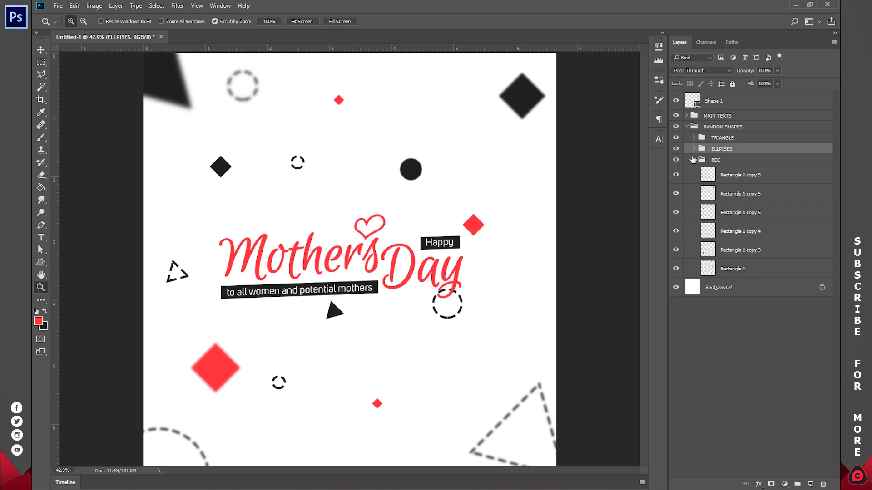
pyautogui.click(693, 160)
pyautogui.click(687, 127)
pyautogui.click(717, 199)
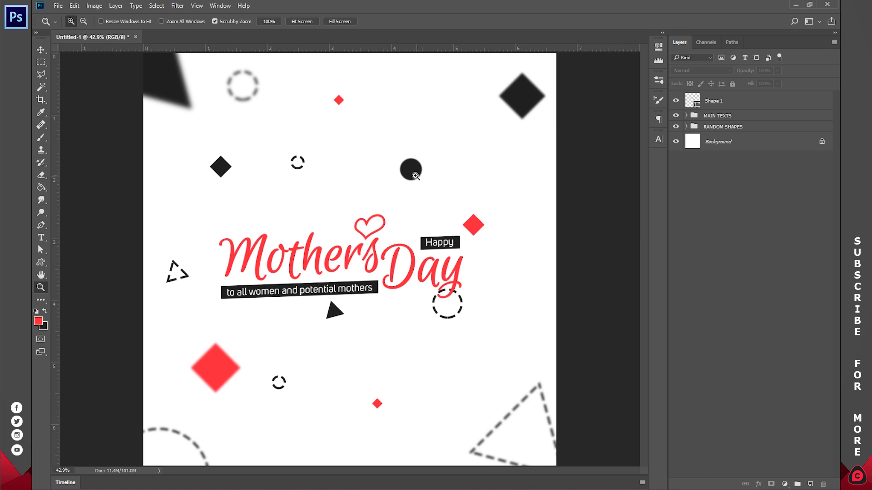
# Step: Reset the colors to black and white and add a 90° linear black-to-transparent gradient fill, shifted down to darken the lower canvas
pyautogui.click(36, 311)
pyautogui.click(782, 482)
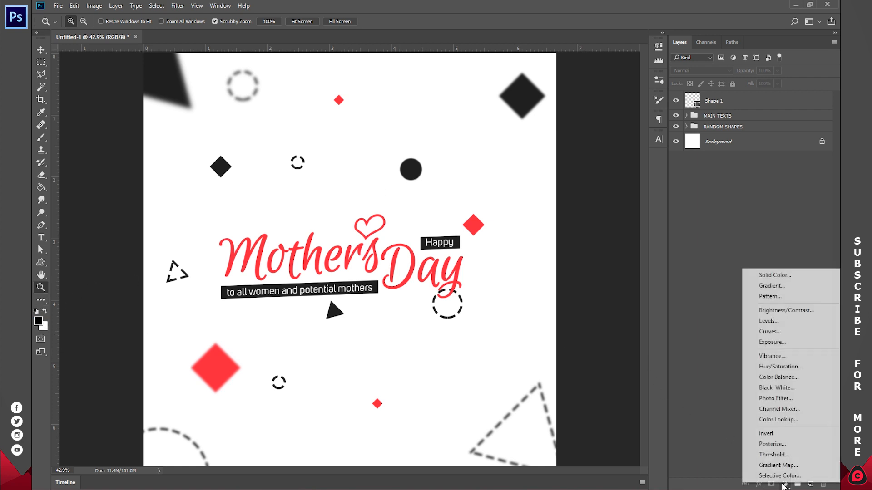
pyautogui.click(788, 284)
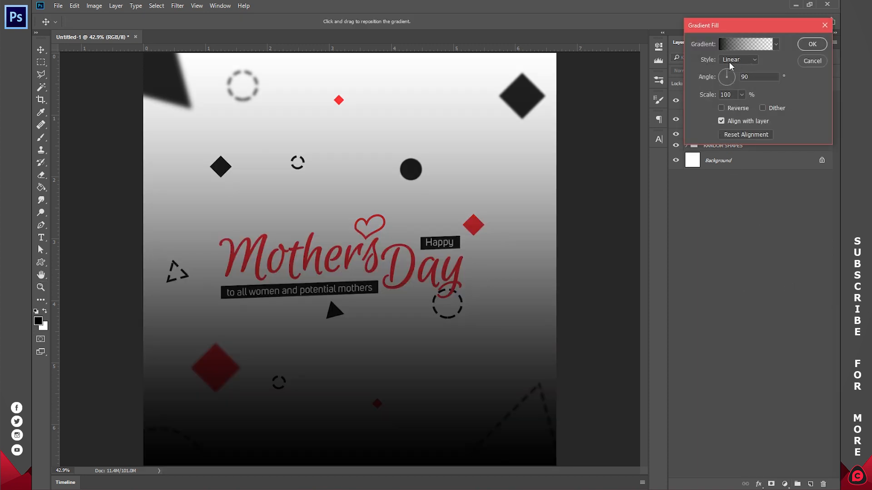
pyautogui.moveTo(358, 251); pyautogui.dragTo(350, 371)
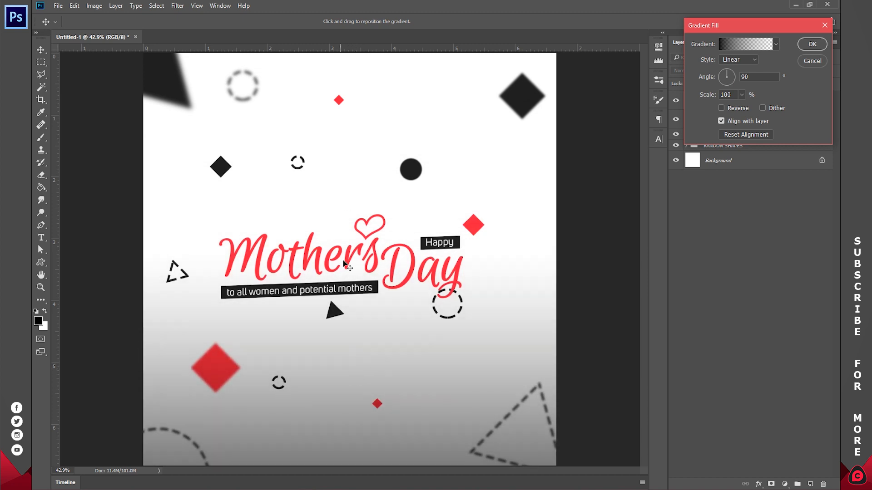
pyautogui.click(817, 46)
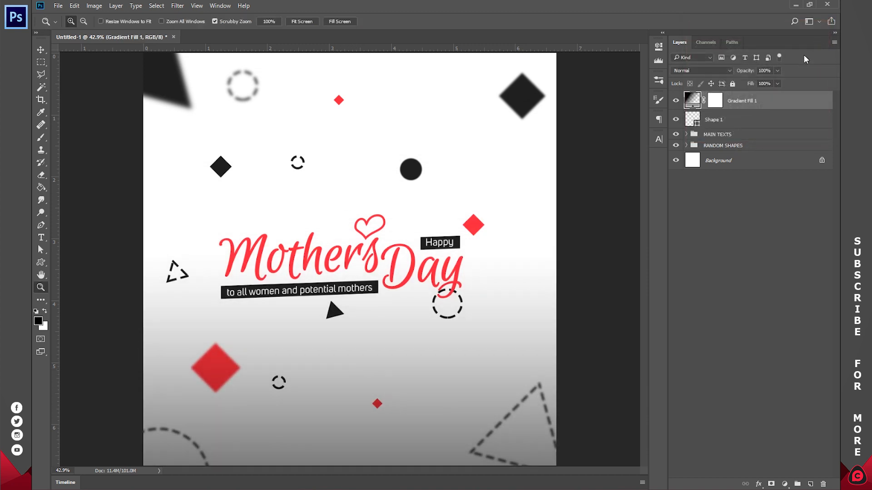
# Step: Set the linear gradient fill layer's opacity to 20% and toggle its visibility to compare the effect
pyautogui.click(764, 71)
pyautogui.write('50')
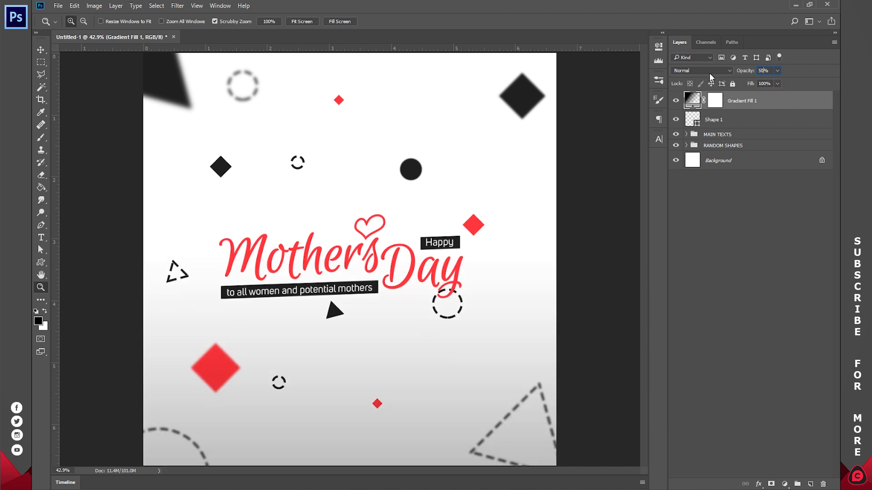
pyautogui.press('BackSpace')
pyautogui.press('BackSpace')
pyautogui.write('20')
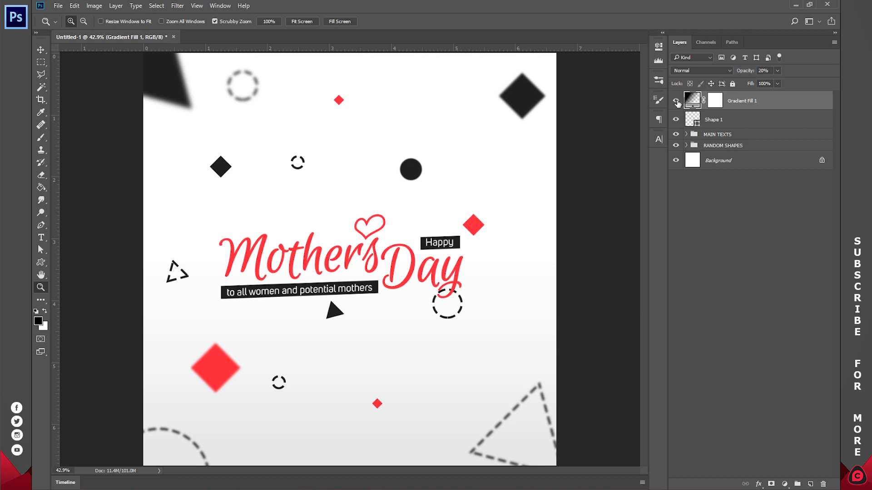
pyautogui.click(676, 101)
pyautogui.click(676, 101)
pyautogui.click(676, 101)
pyautogui.click(676, 101)
# Step: Add a second black-to-transparent gradient fill layer above the first and set its style to Radial
pyautogui.click(785, 480)
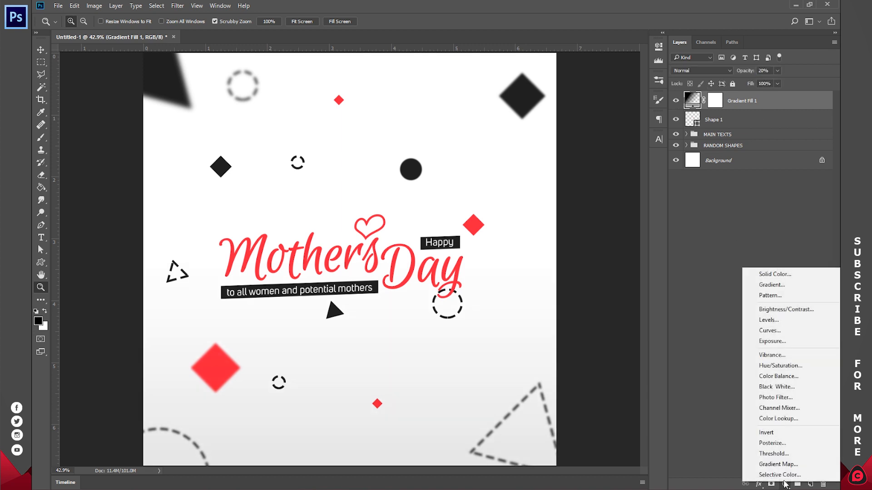
pyautogui.click(780, 286)
pyautogui.click(732, 60)
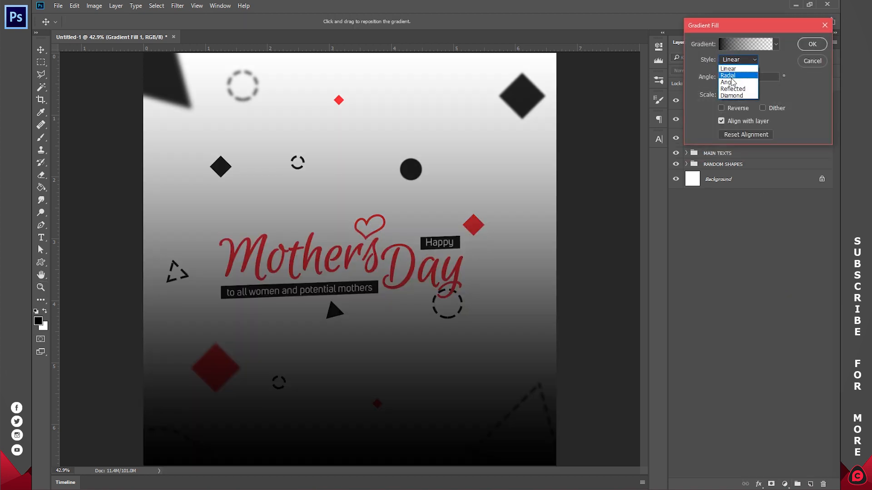
pyautogui.click(732, 80)
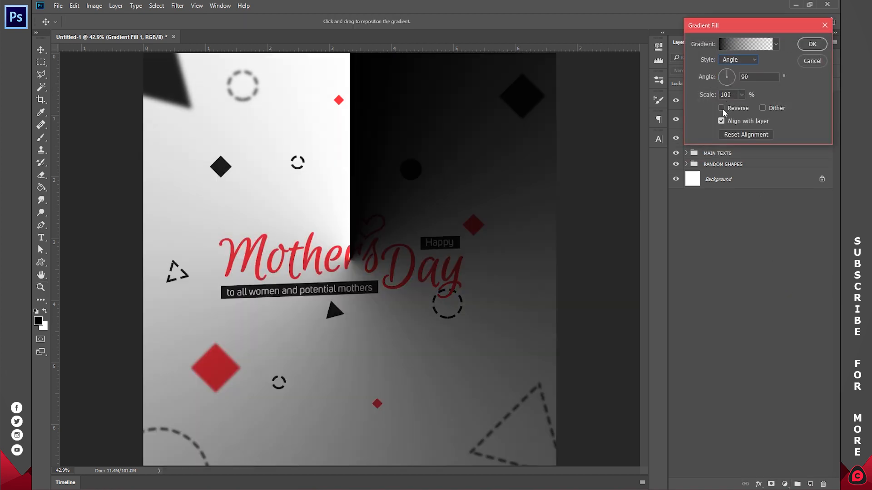
pyautogui.click(733, 60)
pyautogui.click(732, 77)
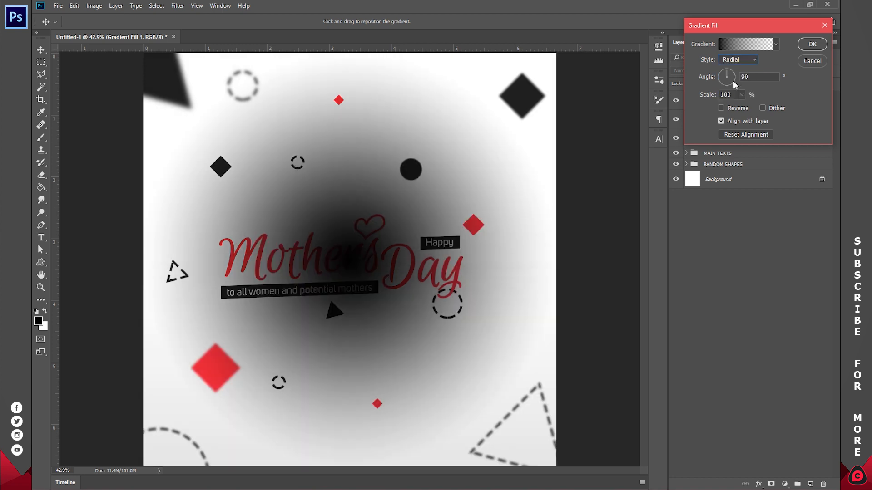
# Step: Reverse the radial gradient, scale it to 1000% as a soft vignette, and toggle its layer to compare
pyautogui.click(721, 108)
pyautogui.click(741, 95)
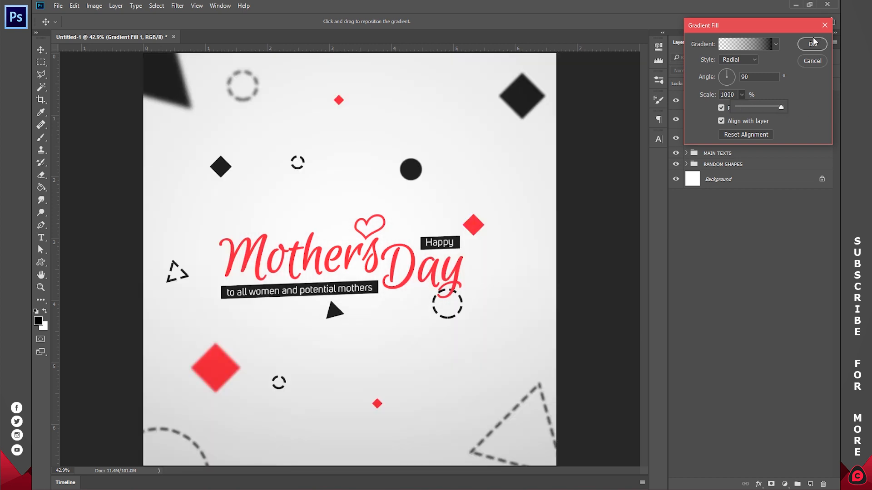
pyautogui.click(815, 44)
pyautogui.click(814, 44)
pyautogui.press('z')
pyautogui.click(678, 101)
pyautogui.click(679, 101)
pyautogui.click(678, 101)
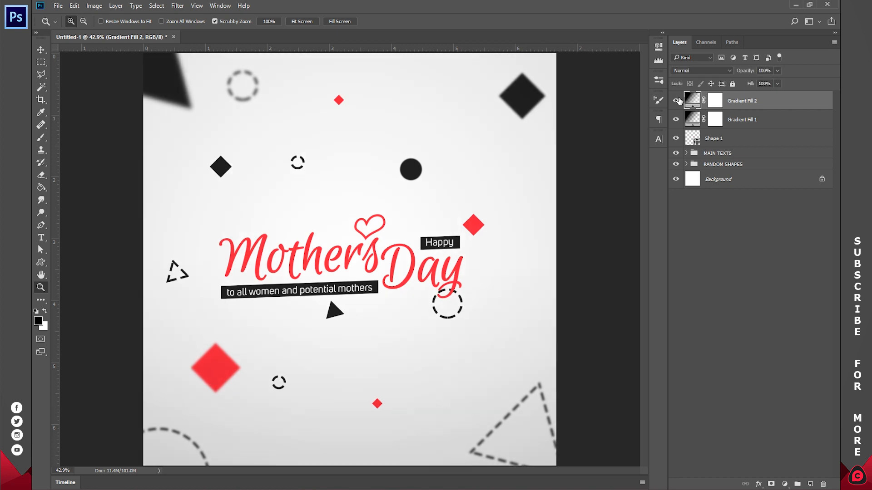